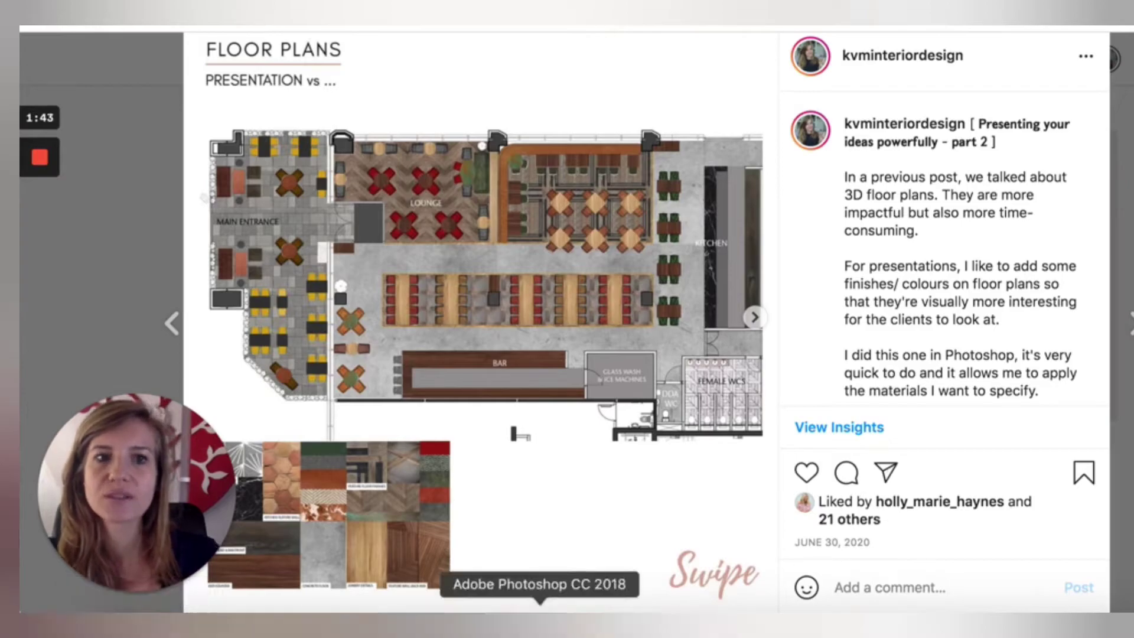
Step: Switch to Photoshop and compare the raw hand sketch in SKETCH 2.psd with the partly rendered plan in SKETCH 1.psd
click(476, 618)
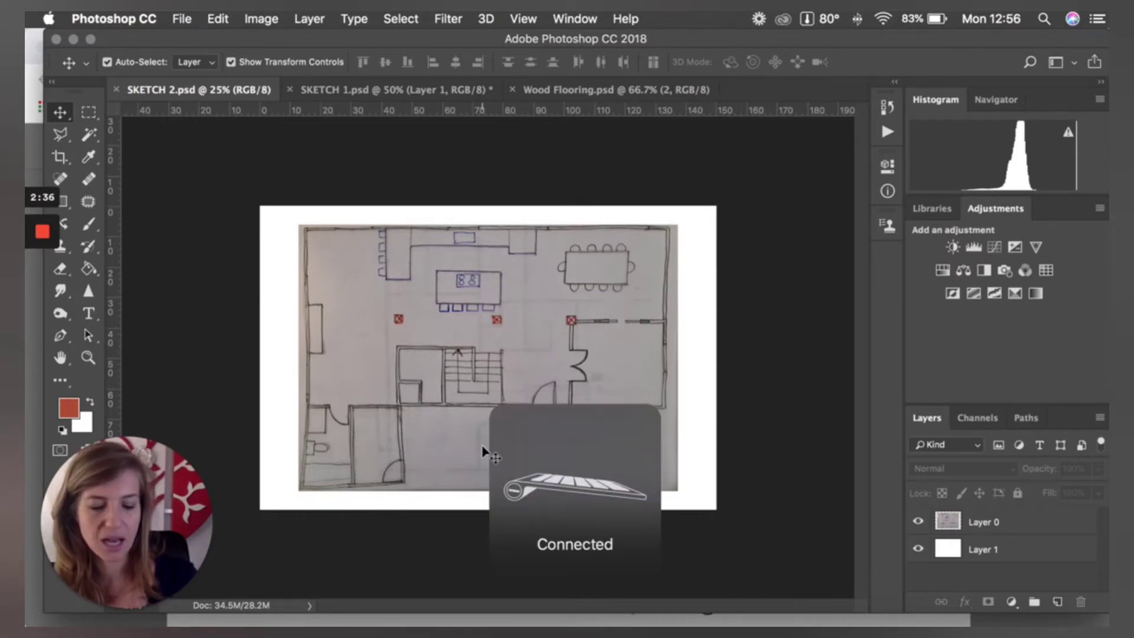
key(super+equal)
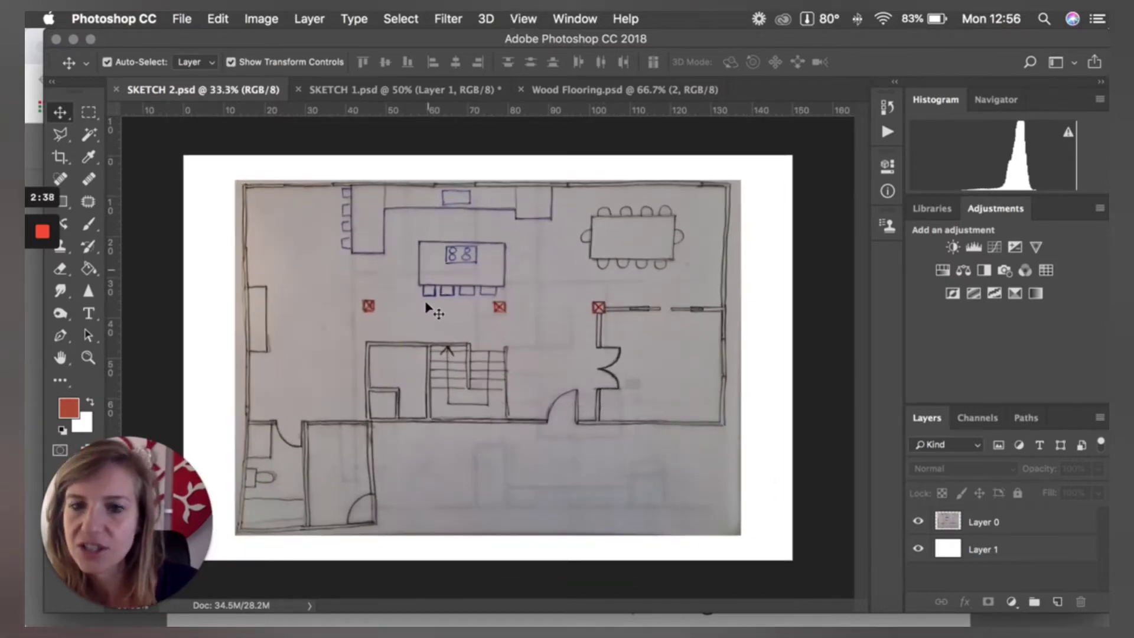
click(368, 94)
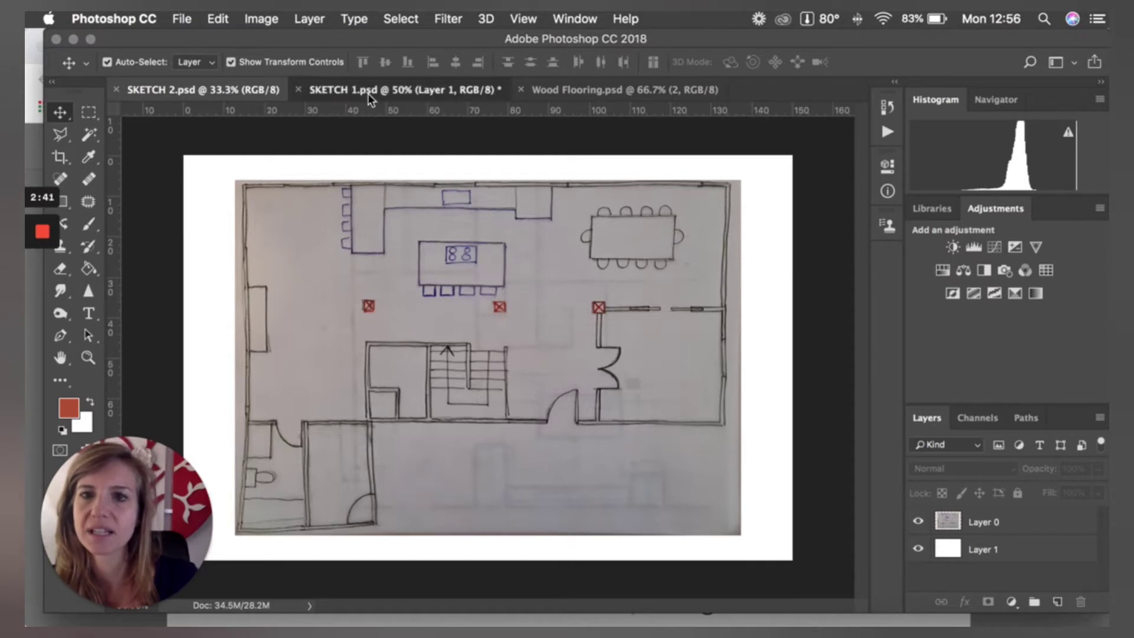
key(super+minus)
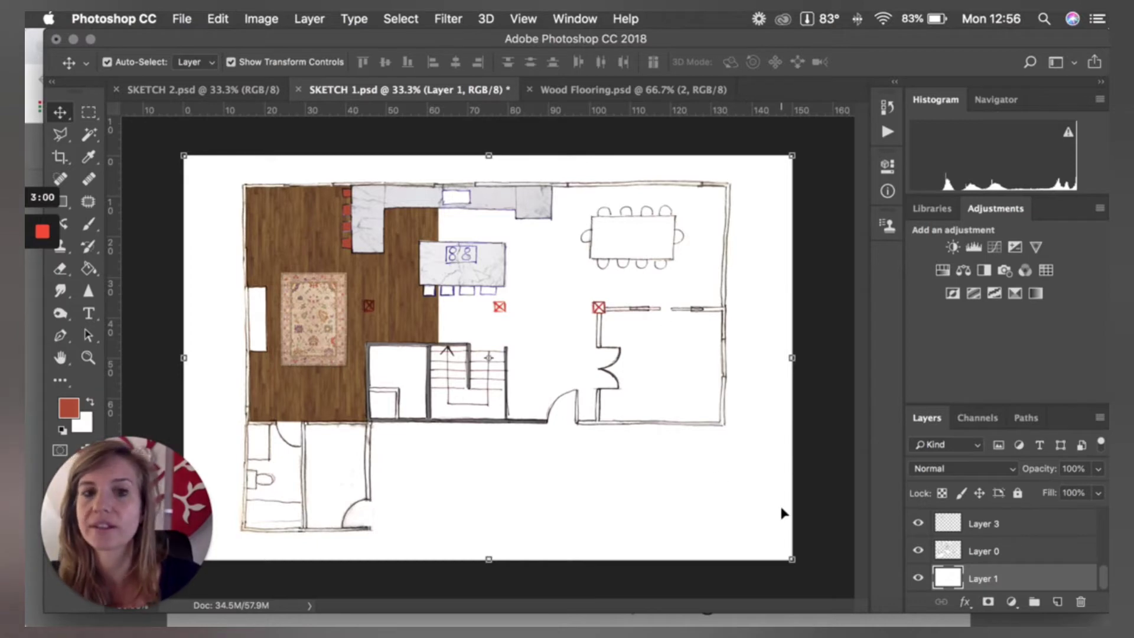
Step: Switch to Chrome to view the Floor Plan page in the Canva presentation, and return to Photoshop
click(419, 627)
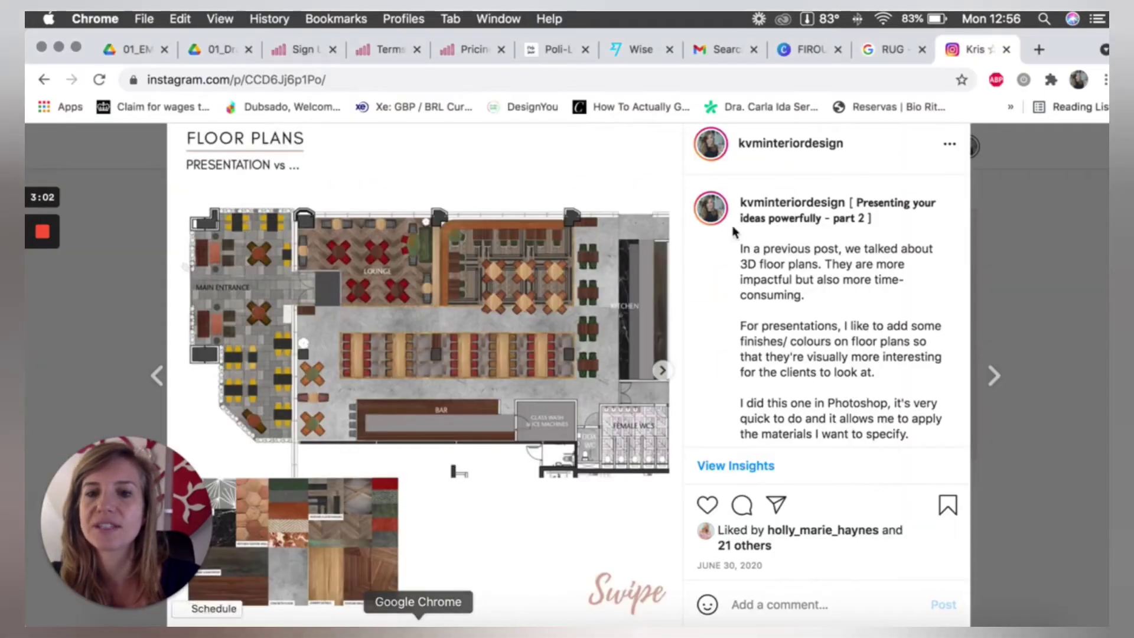
click(811, 50)
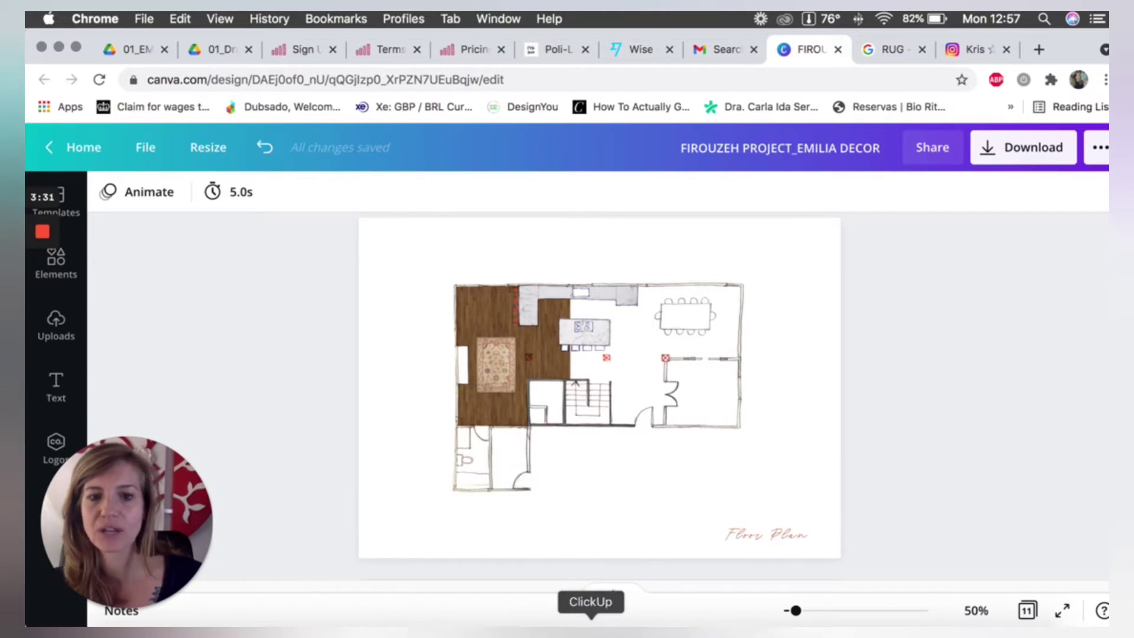
click(481, 631)
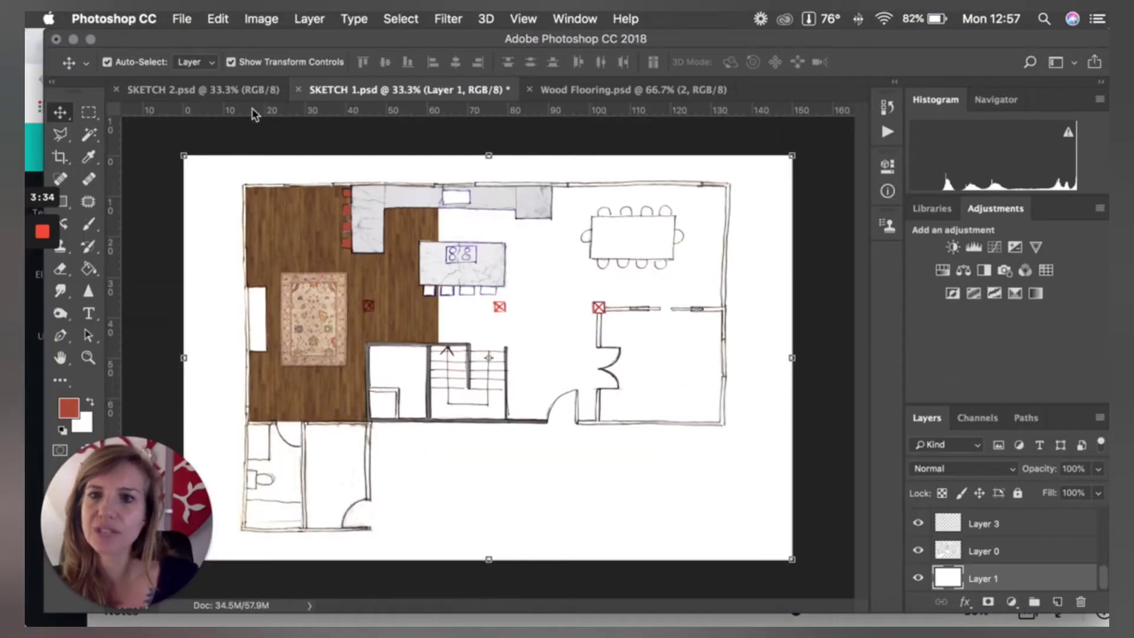
Step: In SKETCH 2.psd, rename Layer 0 as "sketch"
click(236, 90)
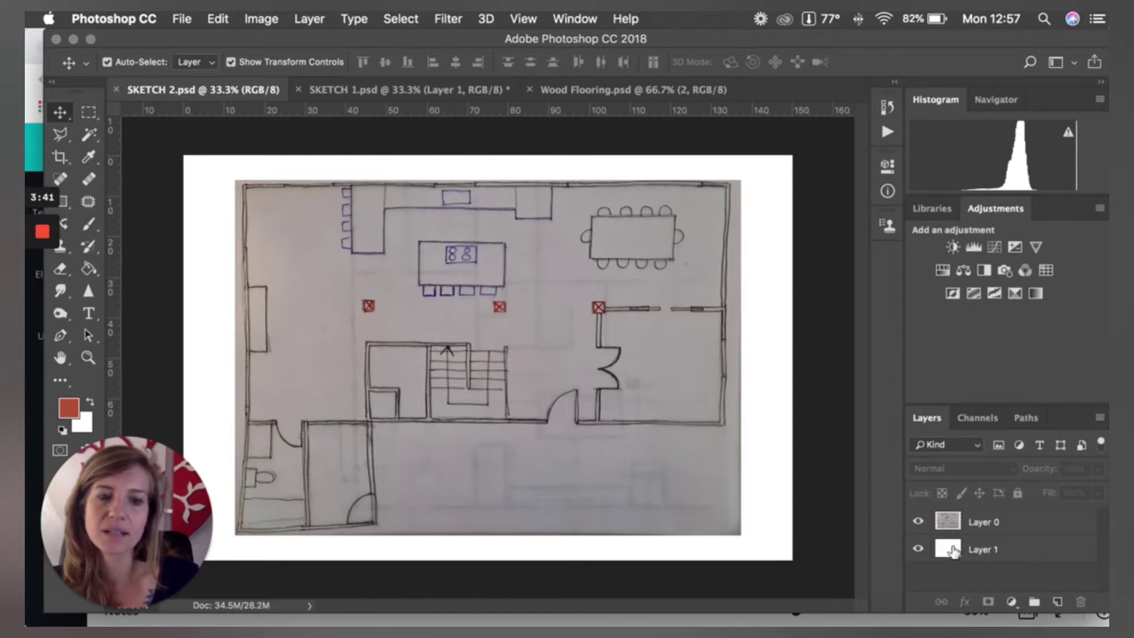
click(983, 523)
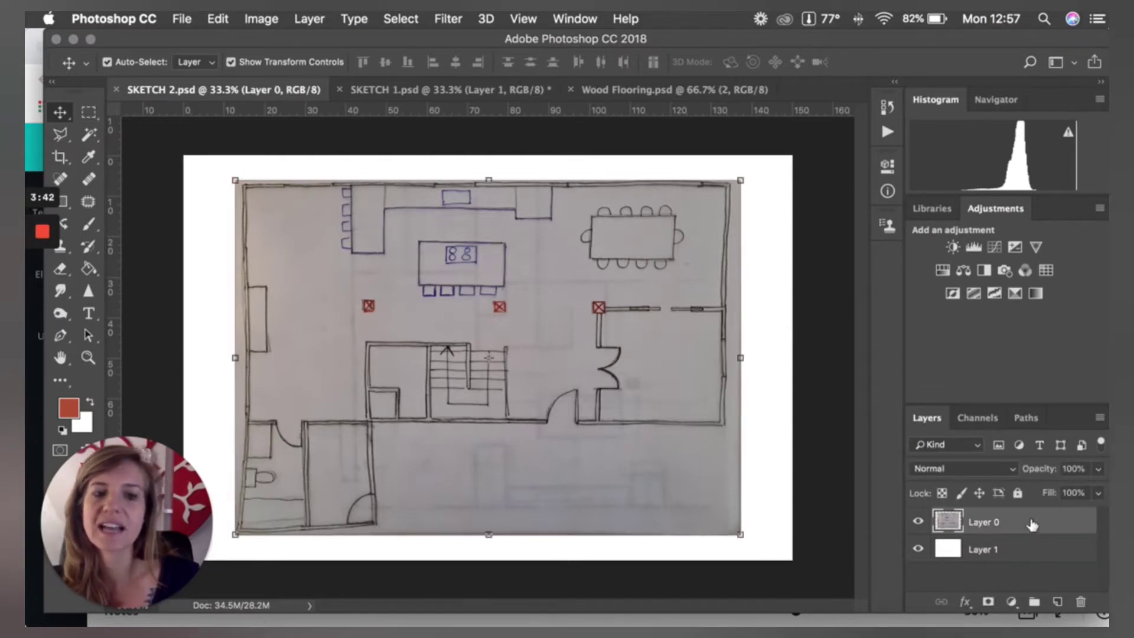
double_click(989, 524)
text(sketch)
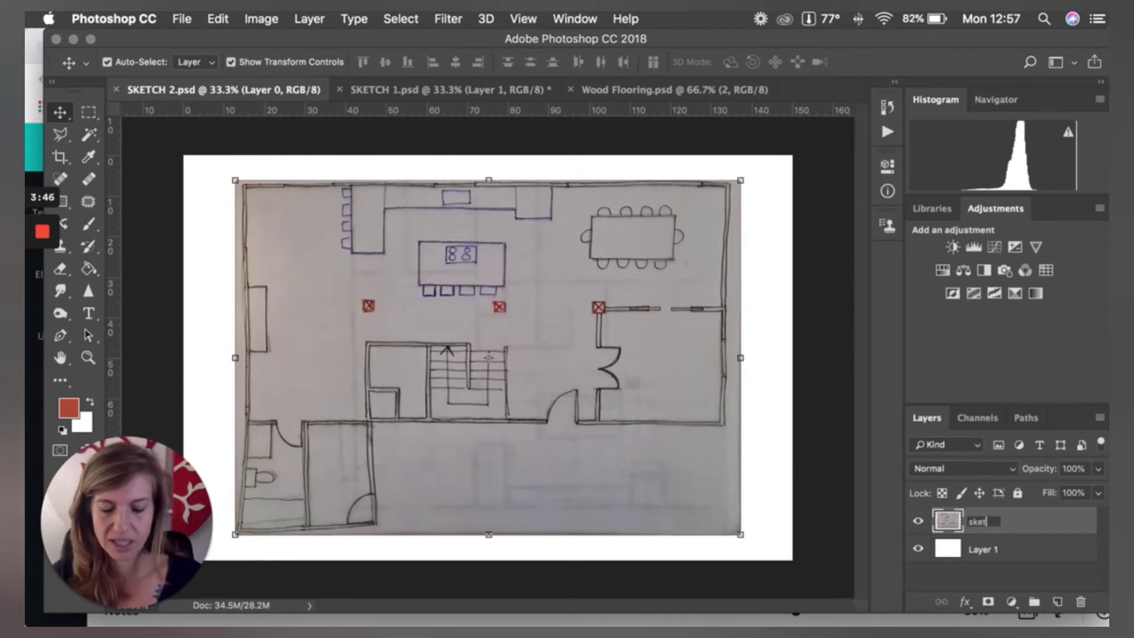
key(Return)
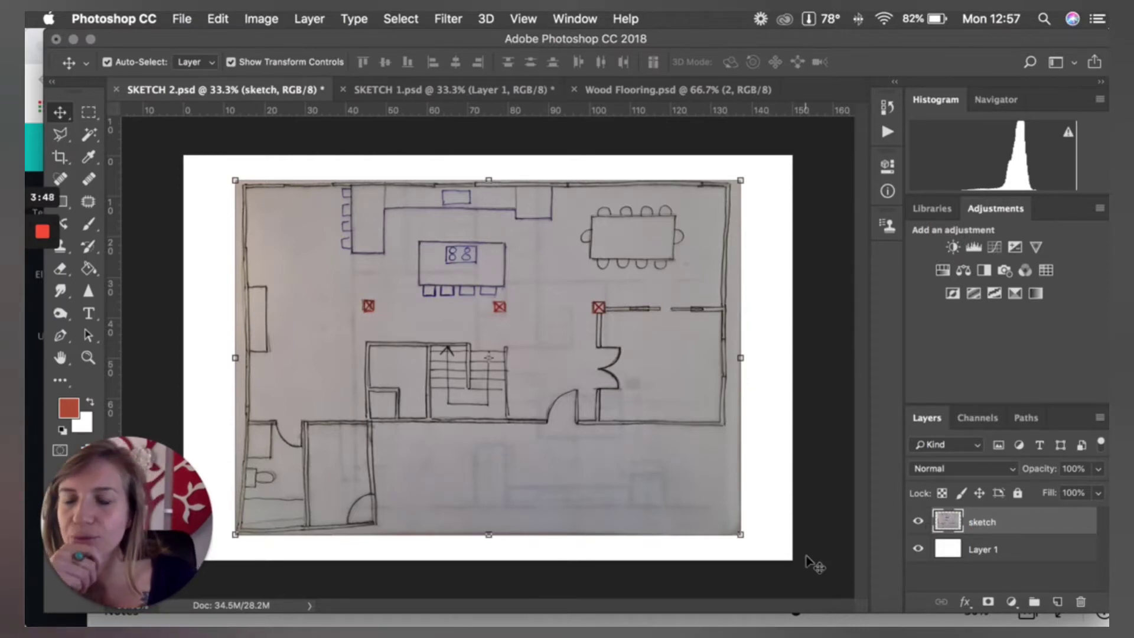
click(222, 237)
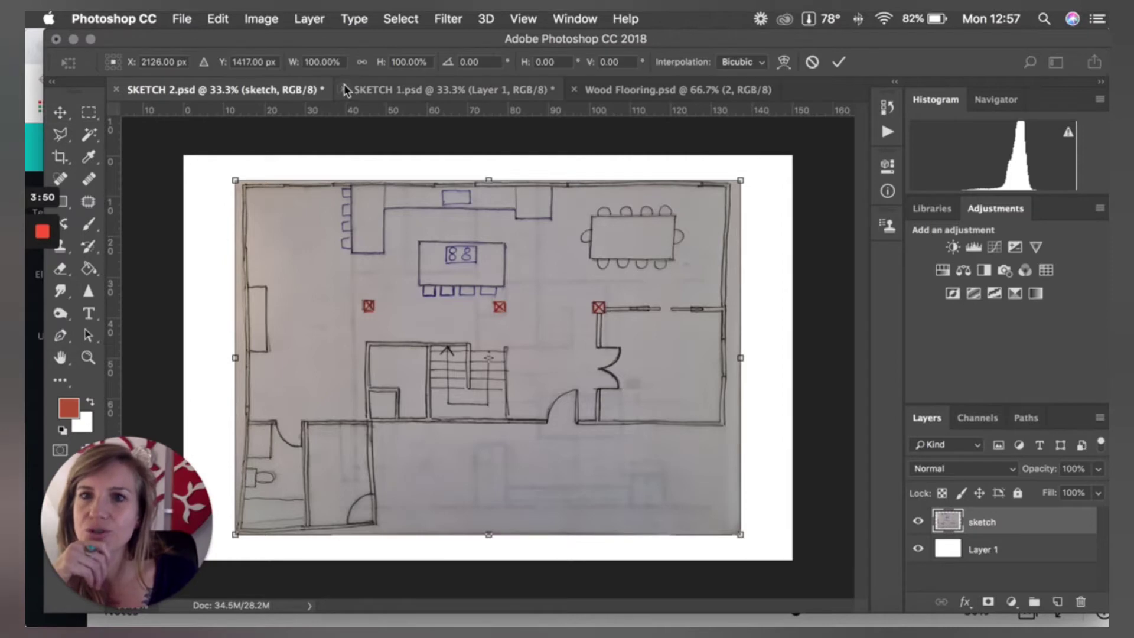
click(811, 62)
Step: Brighten the sketch layer with a Curves adjustment, moving the white point inward until the grey paper turns nearly white
click(263, 19)
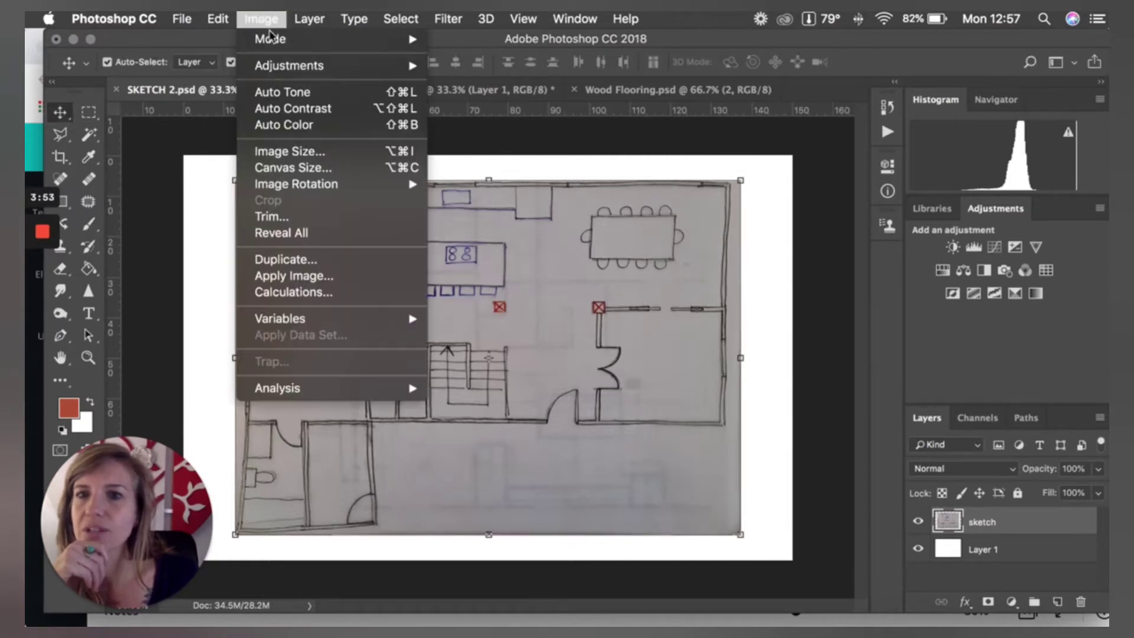
mouse_move(385, 67)
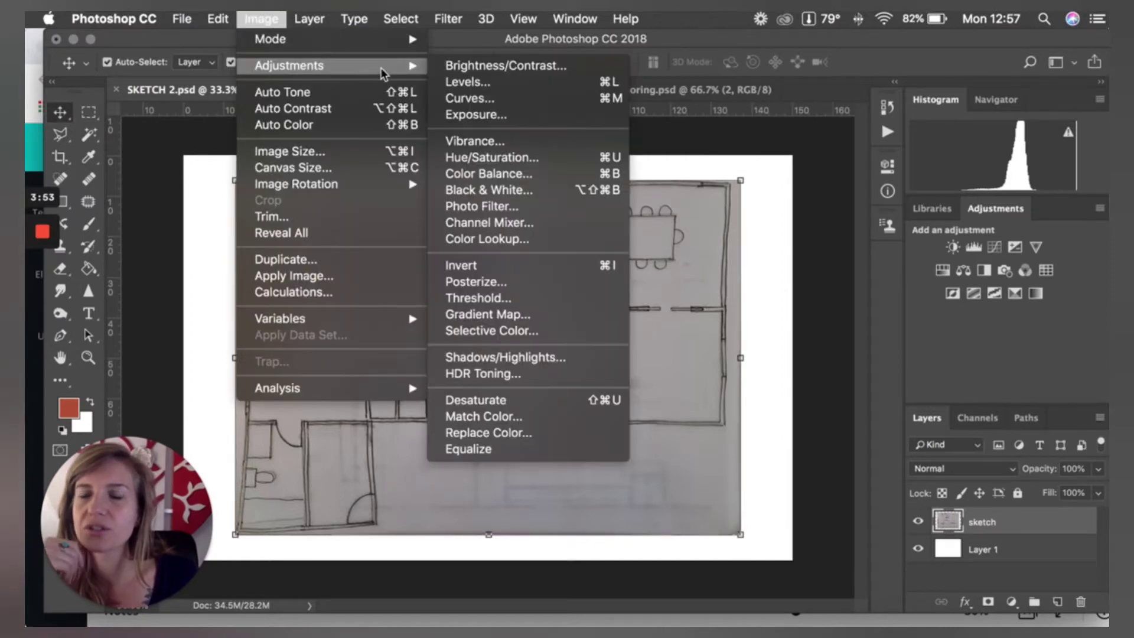
click(481, 97)
drag(711, 136, 966, 112)
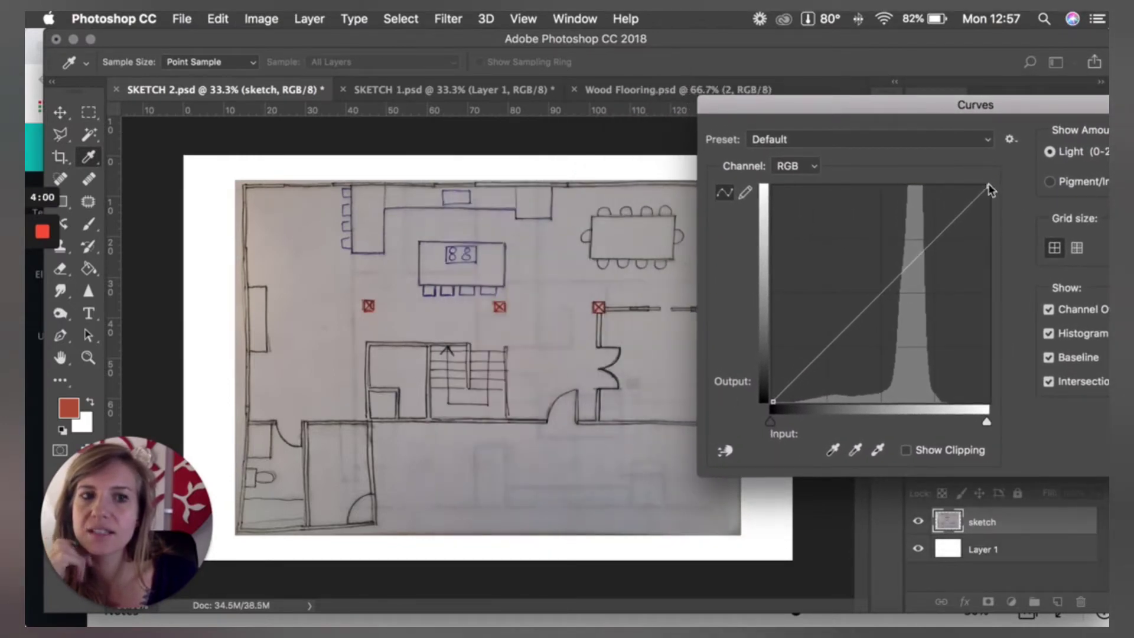
drag(989, 184, 906, 185)
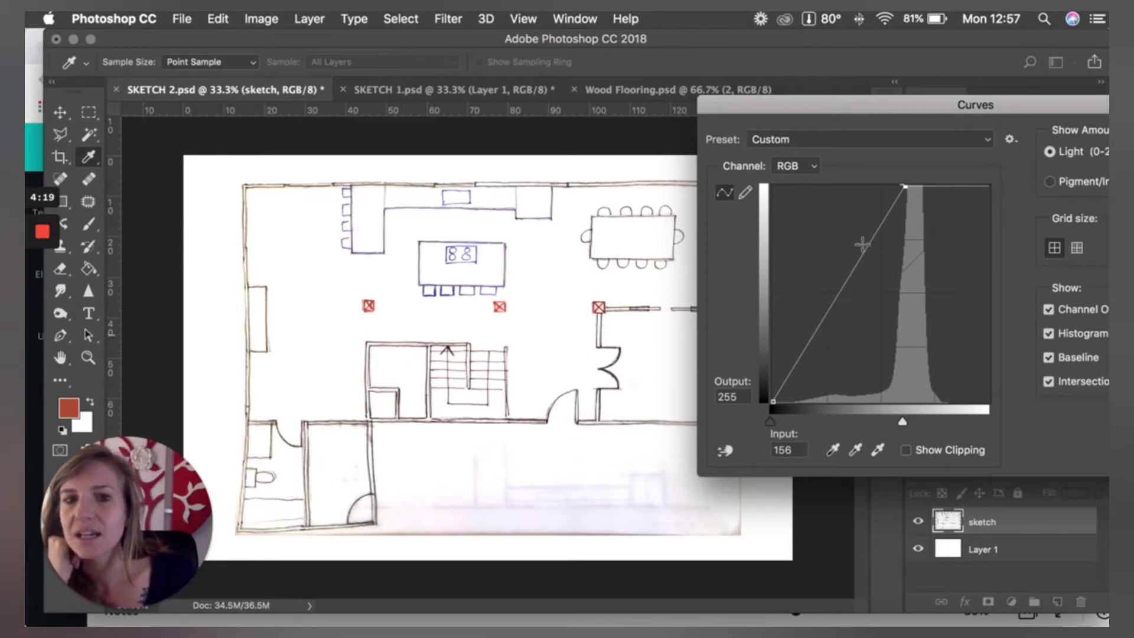
mouse_move(907, 192)
mouse_down()
mouse_move(841, 183)
mouse_move(912, 185)
mouse_up()
drag(1039, 104, 841, 110)
key(Return)
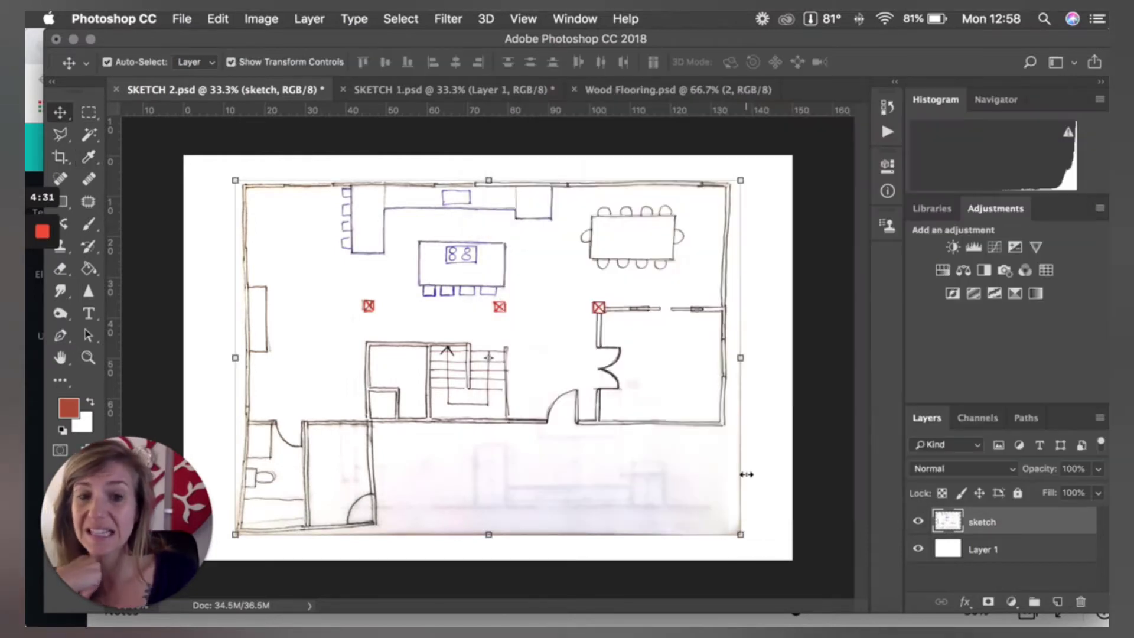
Step: Erase the paper strip outside the plan's right-hand wall and the shaded area below the main rooms using rectangular selections
click(88, 113)
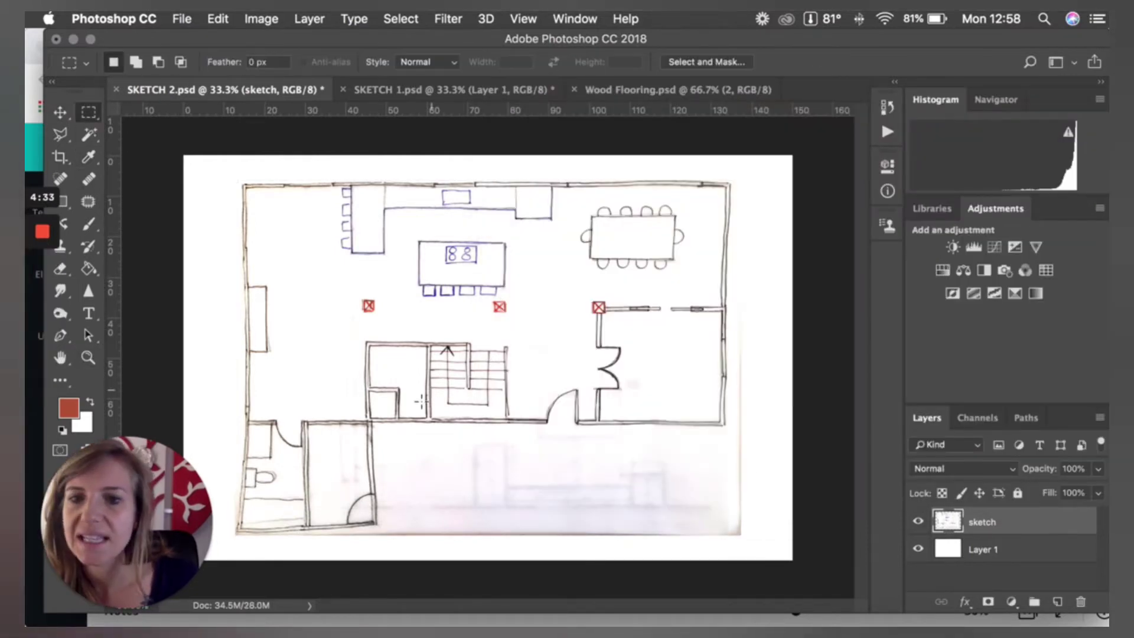
drag(793, 158, 733, 544)
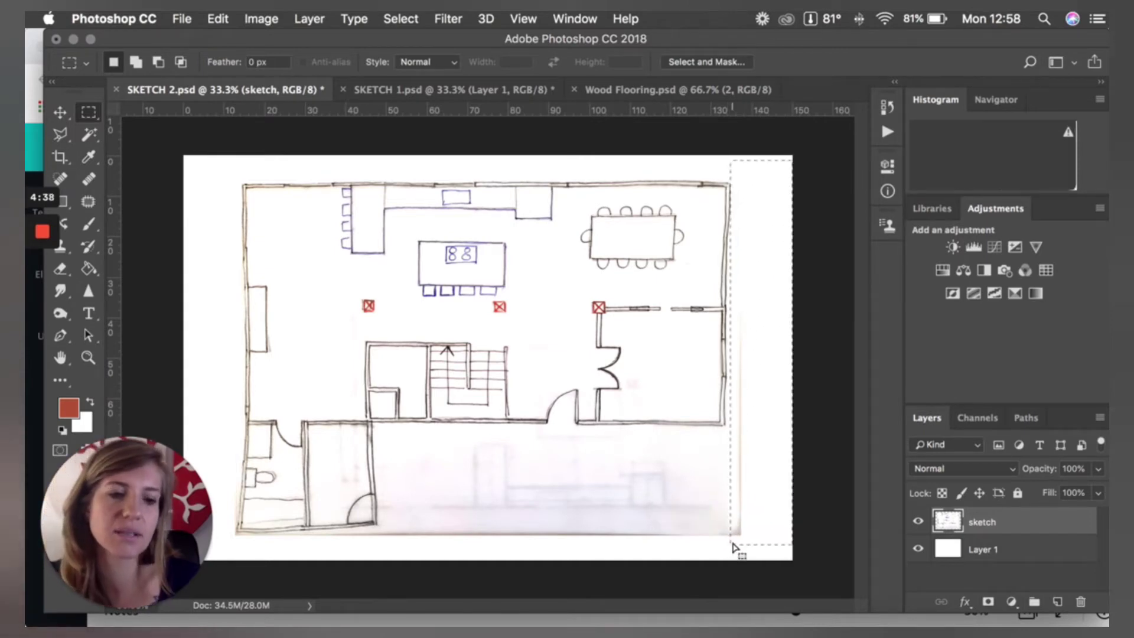
key(BackSpace)
key(super+d)
drag(735, 430, 391, 538)
key(BackSpace)
key(super+d)
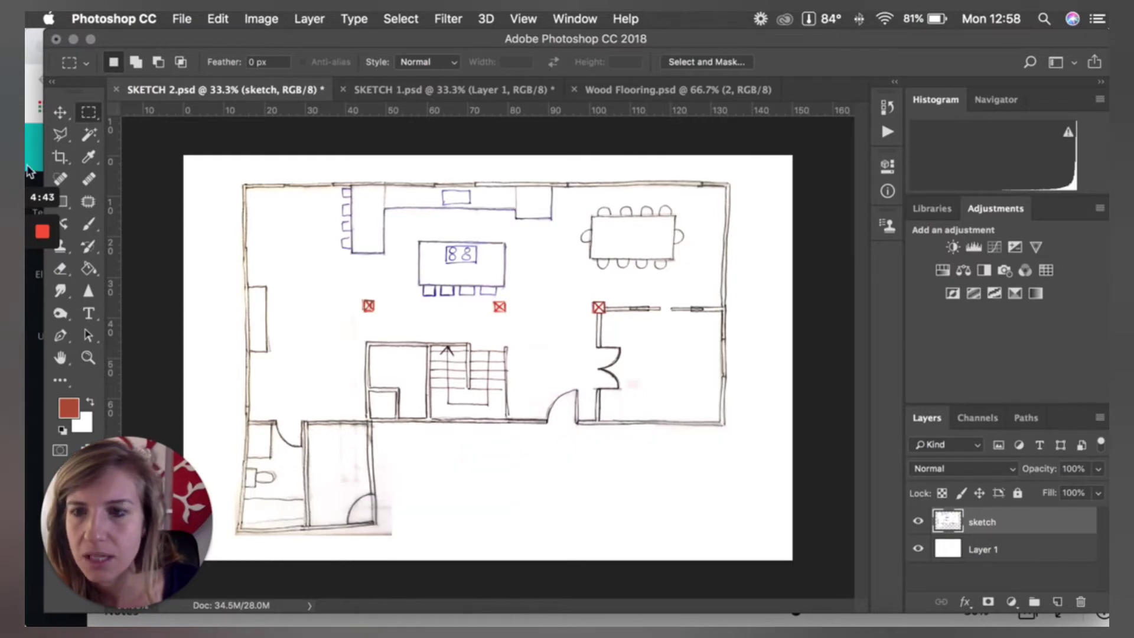
Step: Erase the leftover paper edges beside and below the bathroom block using a polygonal lasso selection
click(61, 136)
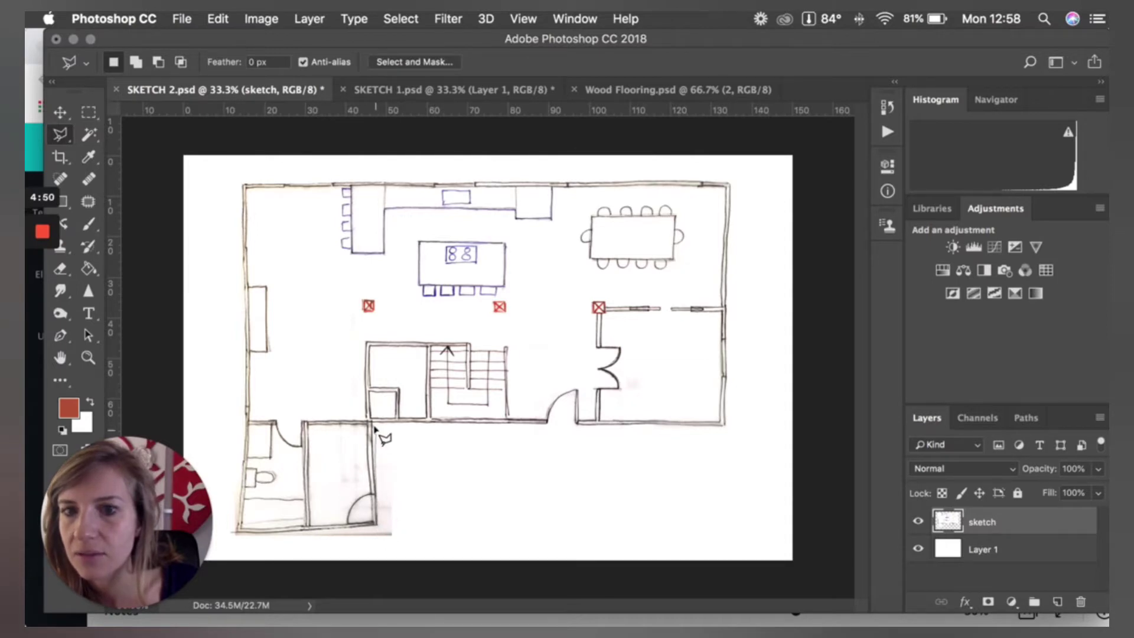
click(435, 434)
click(474, 560)
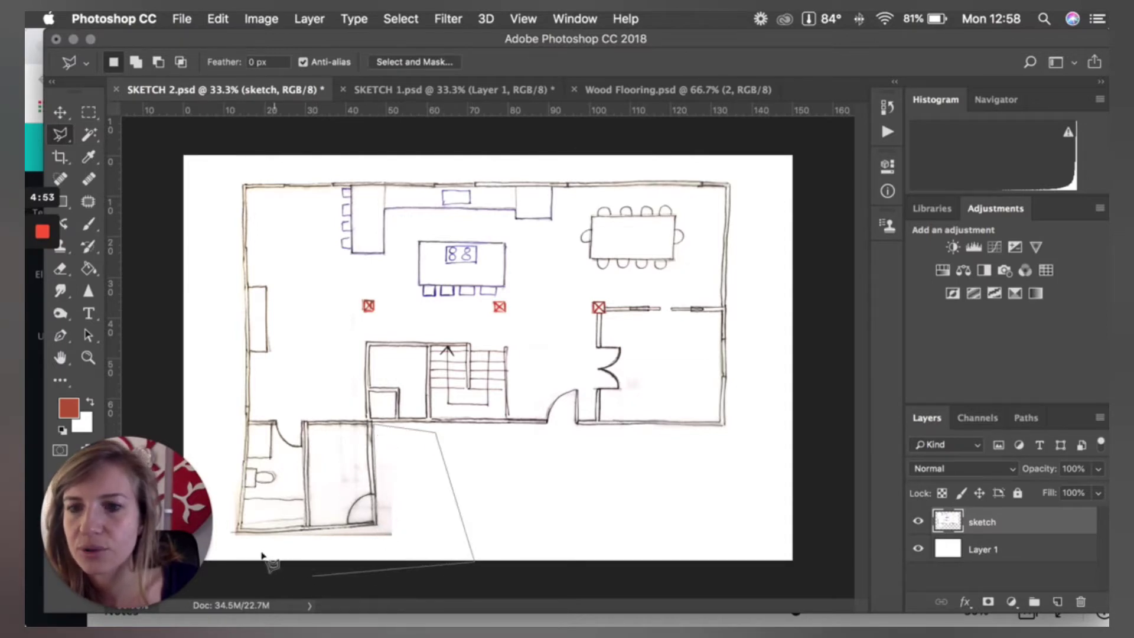
click(230, 542)
key(BackSpace)
key(super+d)
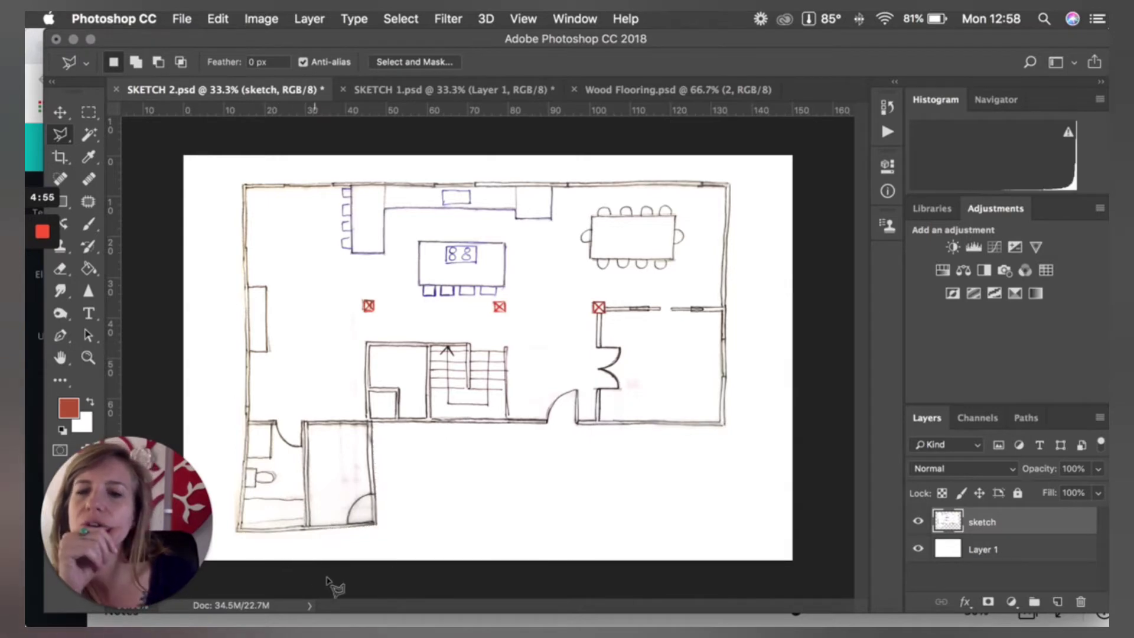
Step: Select the bathroom block at the plan's lower left with a rectangular marquee, subtracting the area around the bathroom door
click(89, 111)
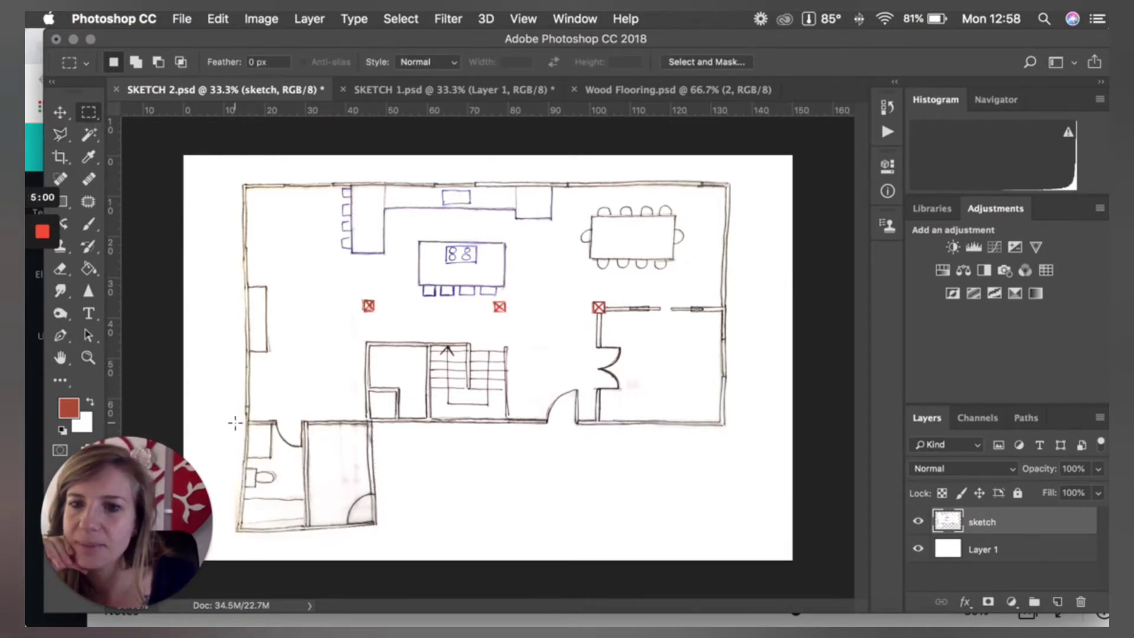
drag(235, 424, 384, 539)
key(super+equal)
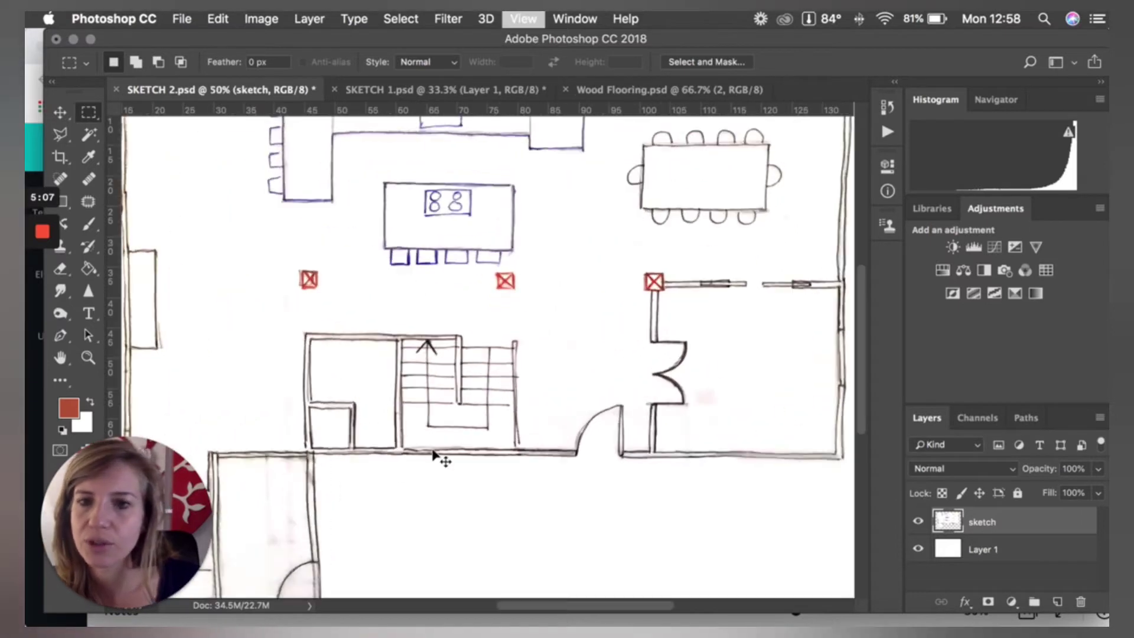
key(super+equal)
scroll(488, 357, down, 2)
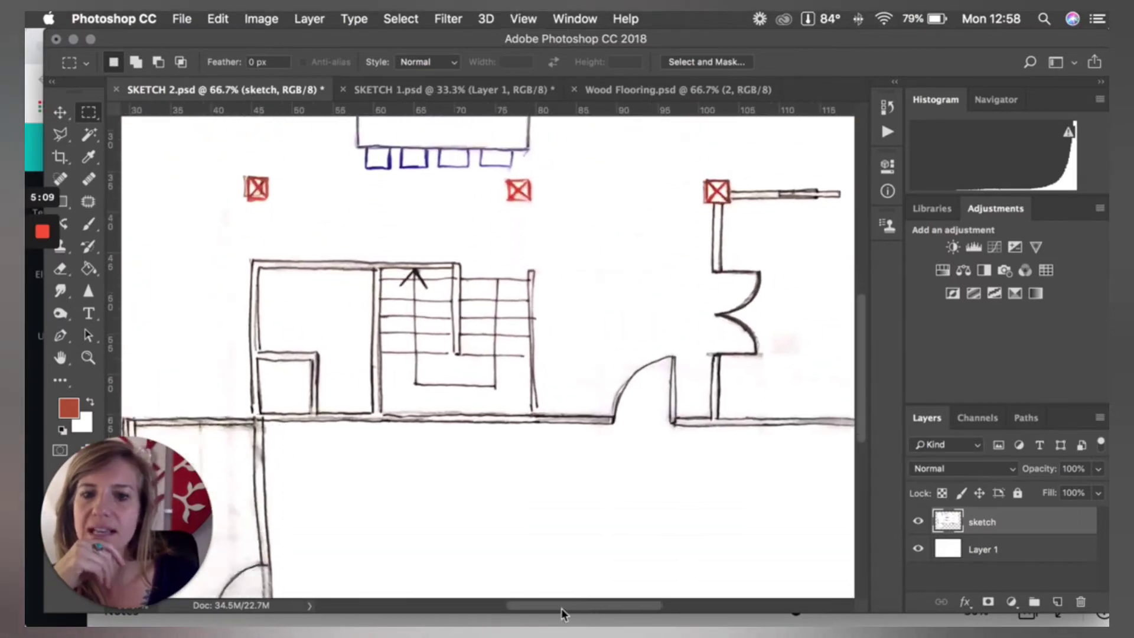
scroll(561, 608, left, 5)
scroll(439, 467, down, 3)
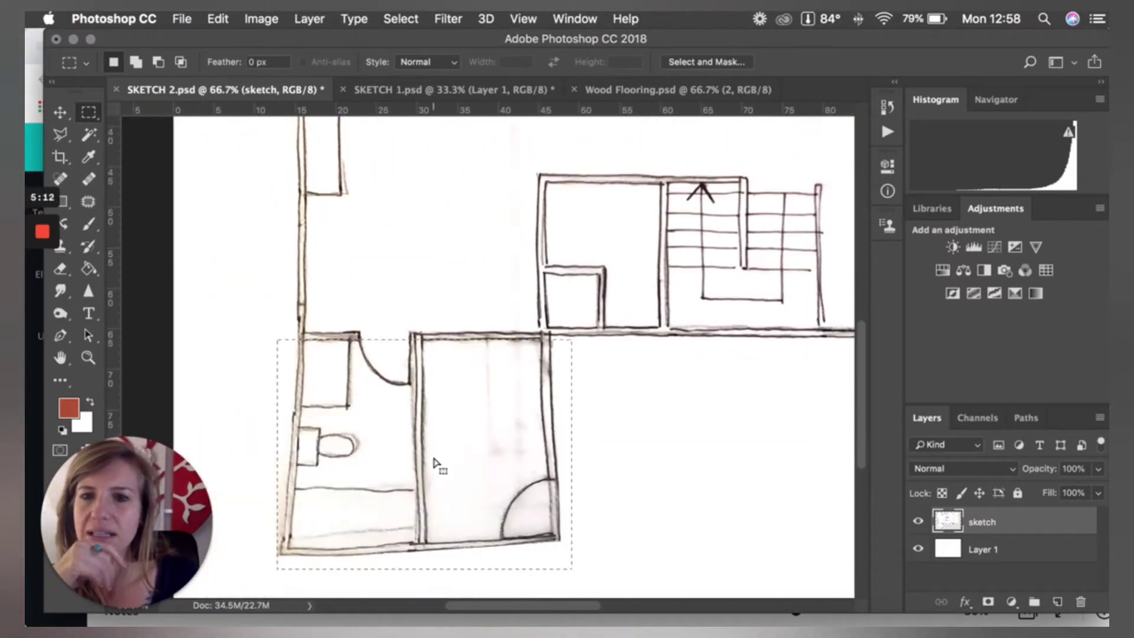
key(alt)
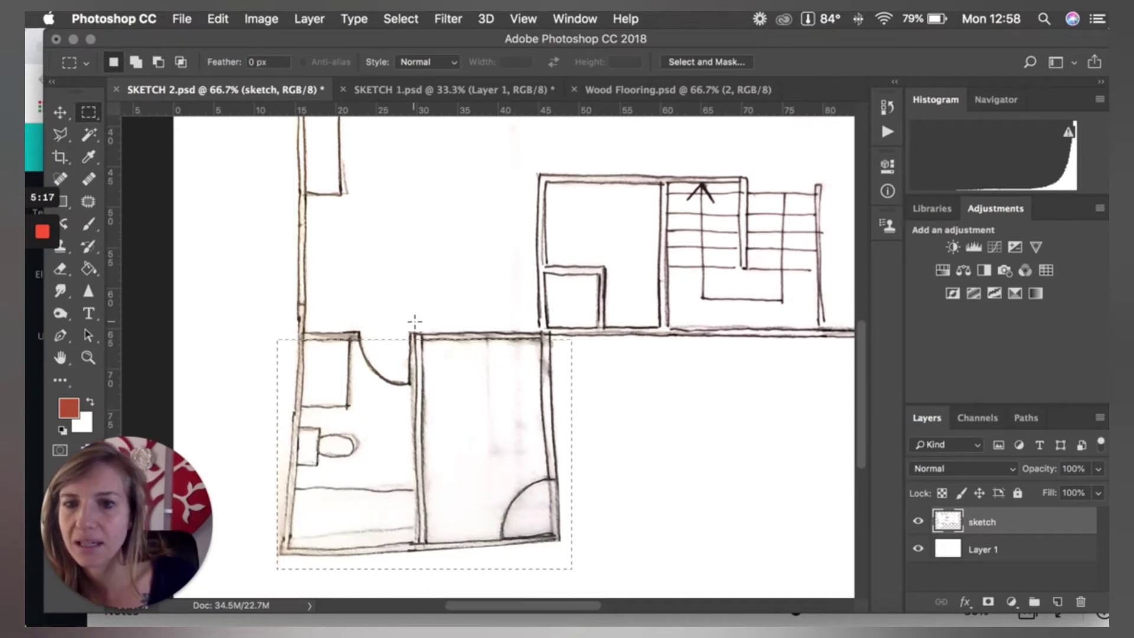
drag(415, 322, 359, 389)
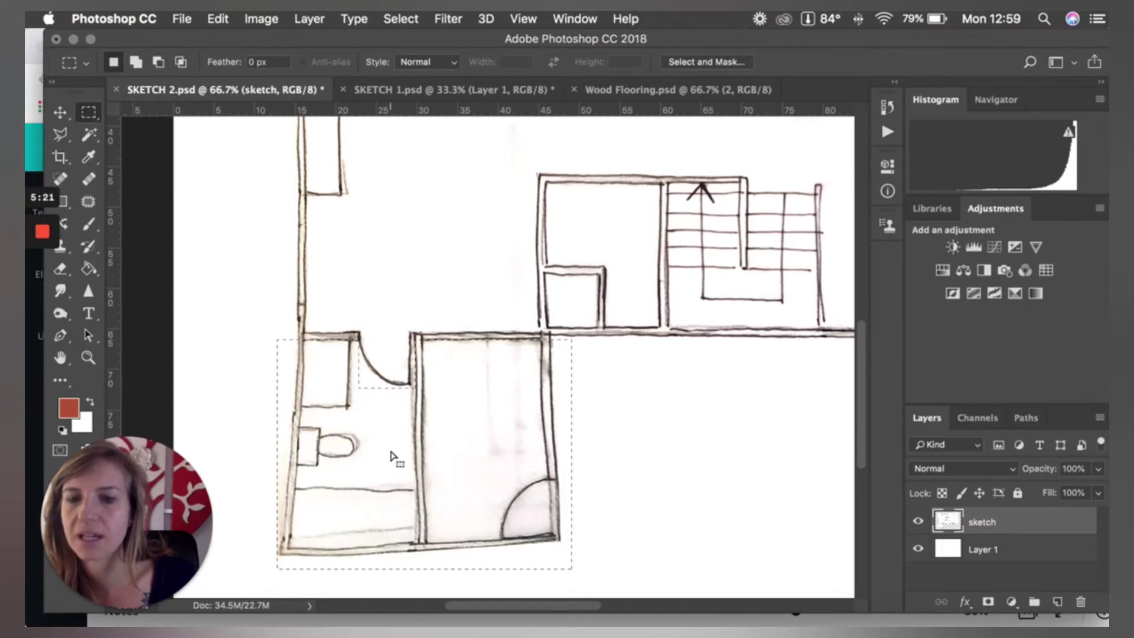
Step: Distort the selected bathroom block, moving its lower corners so the outer walls run straight in line with the rest of the plan
click(58, 114)
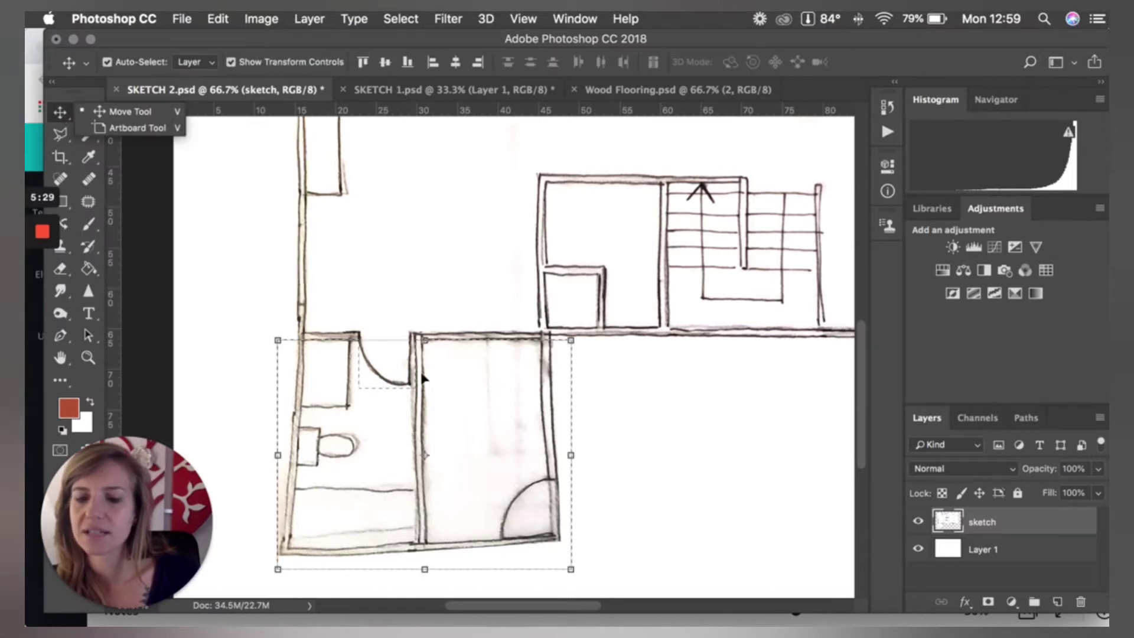
key(super)
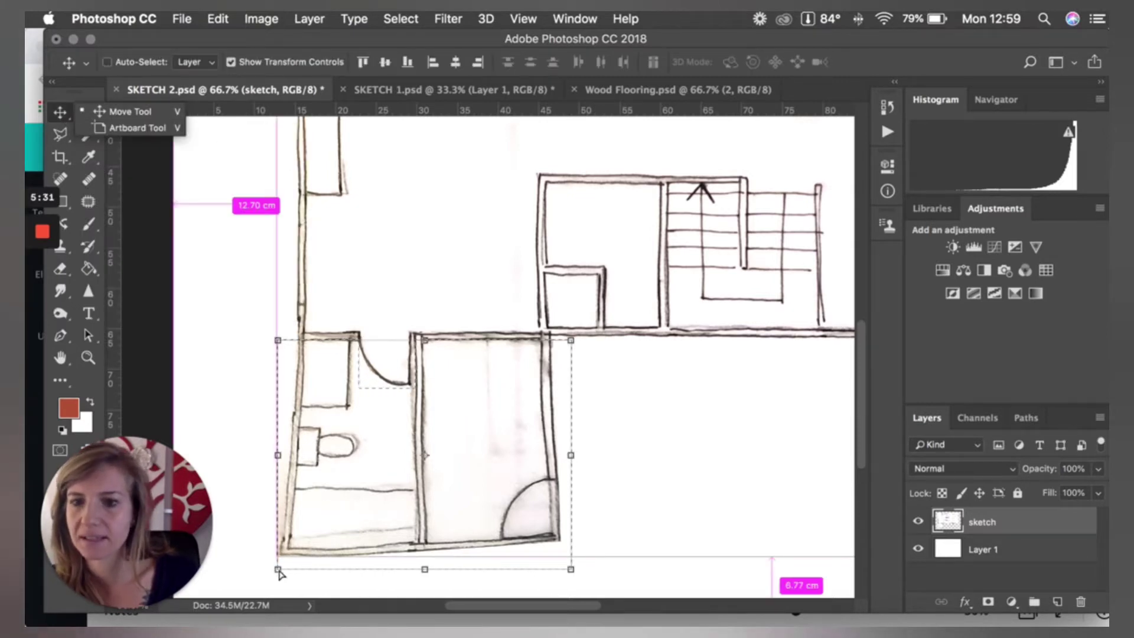
click(278, 570)
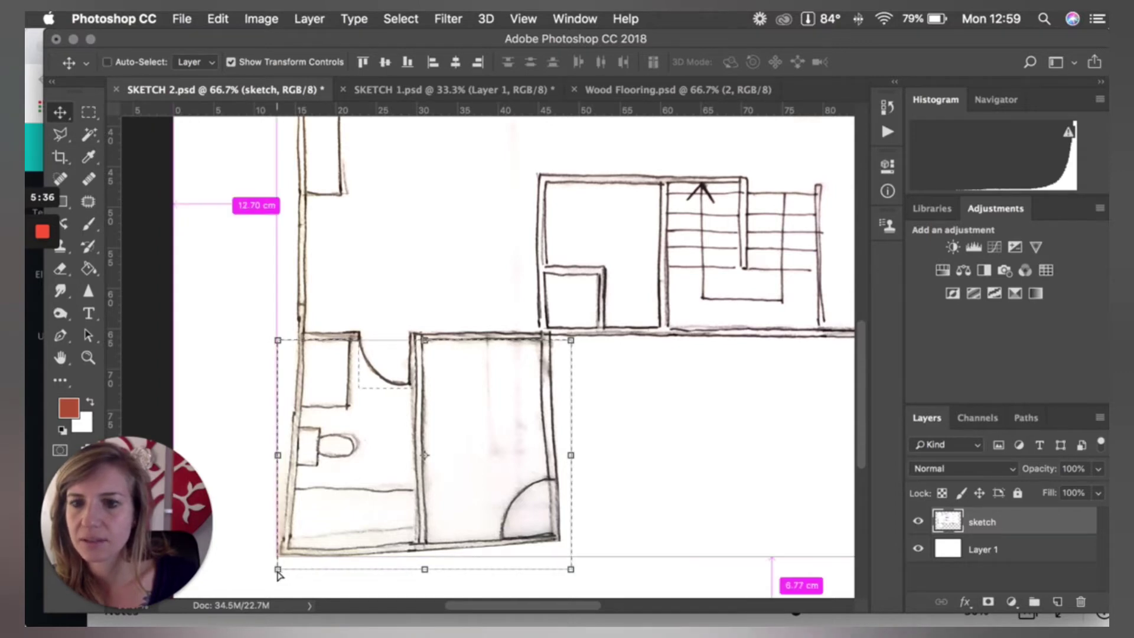
drag(278, 569, 289, 560)
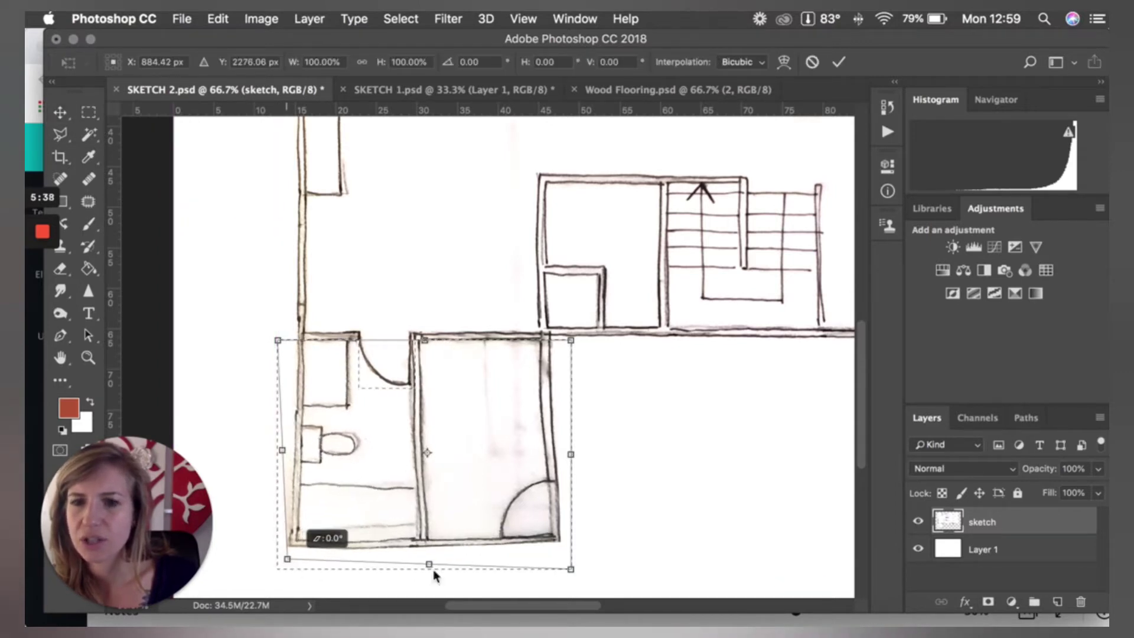
drag(570, 569, 566, 577)
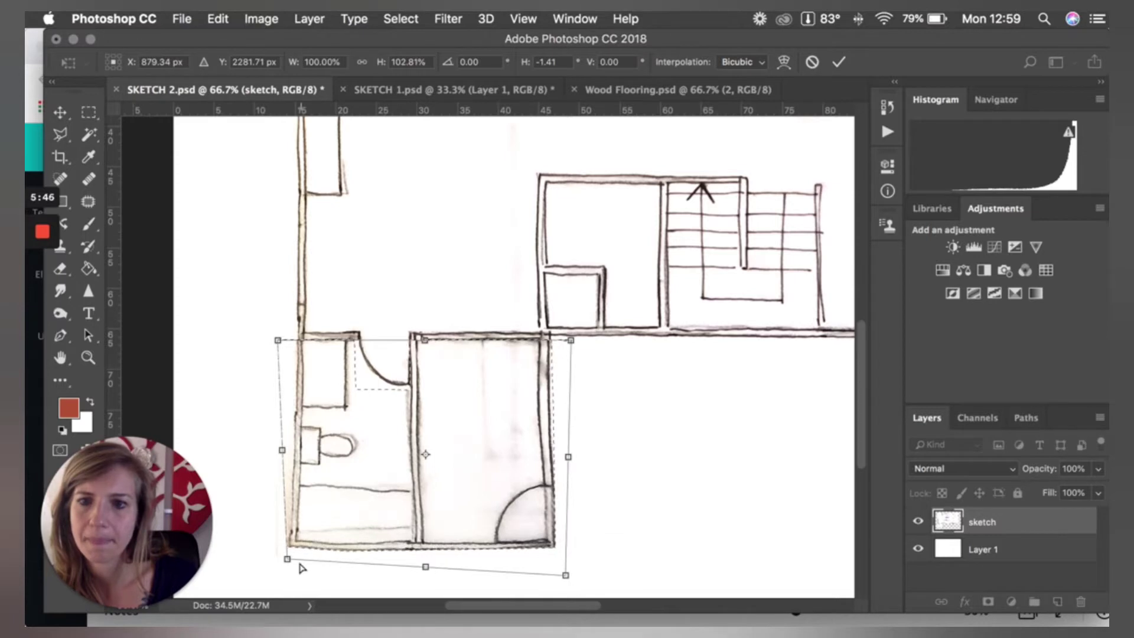
drag(290, 560, 293, 560)
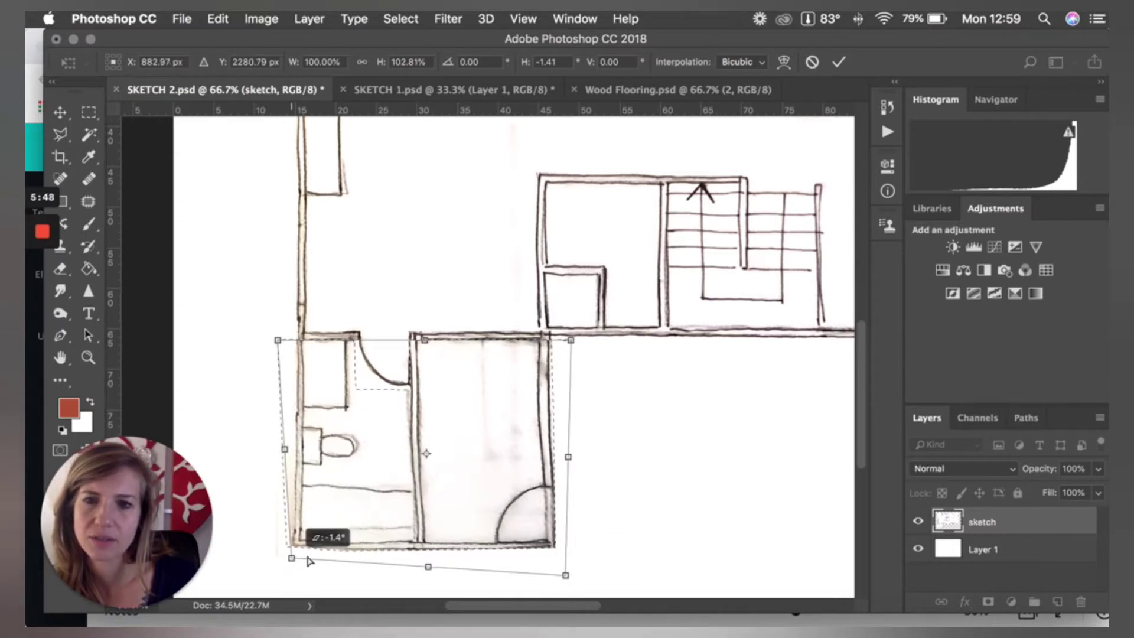
key(Escape)
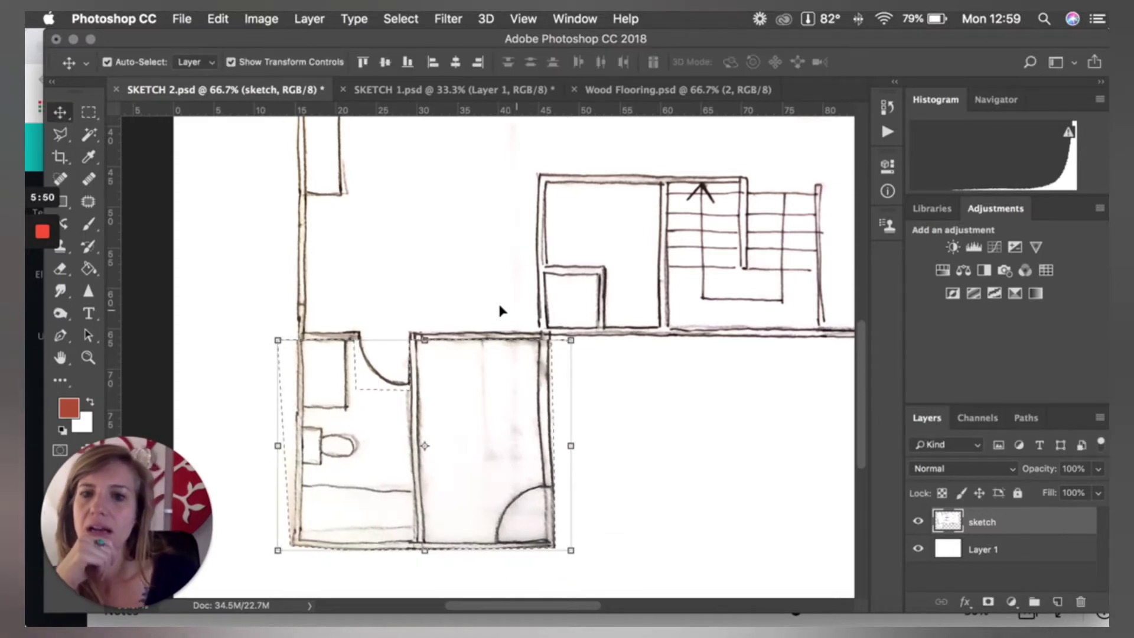
Step: Brighten the selected bathroom block with a Curves adjustment, moving the white point to input 227
click(261, 19)
mouse_move(331, 66)
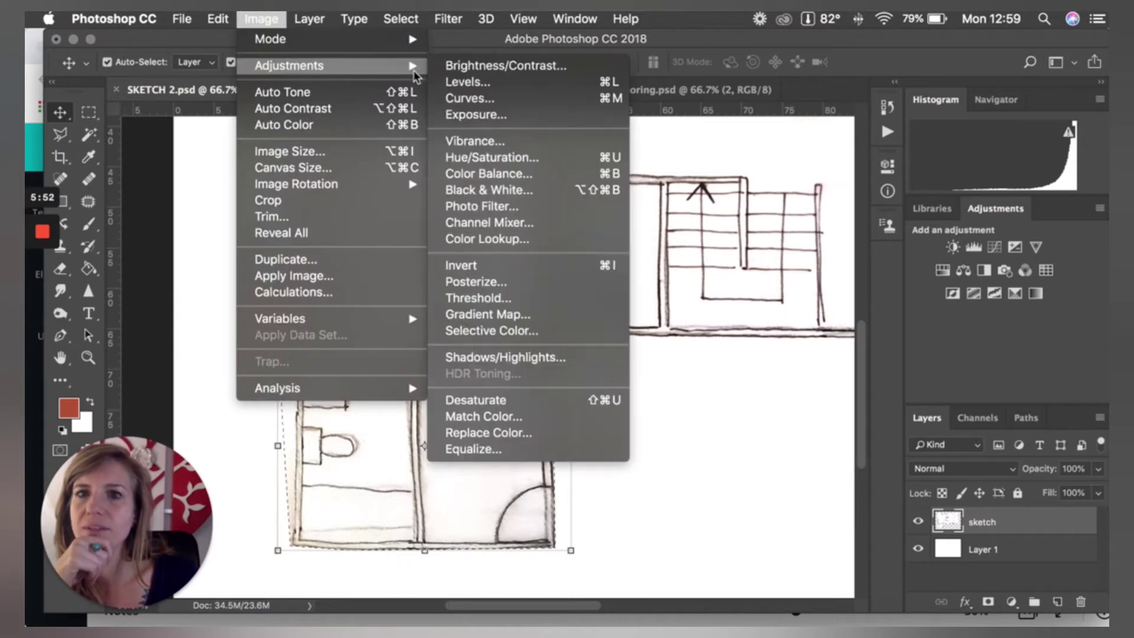
click(470, 98)
drag(793, 181, 768, 181)
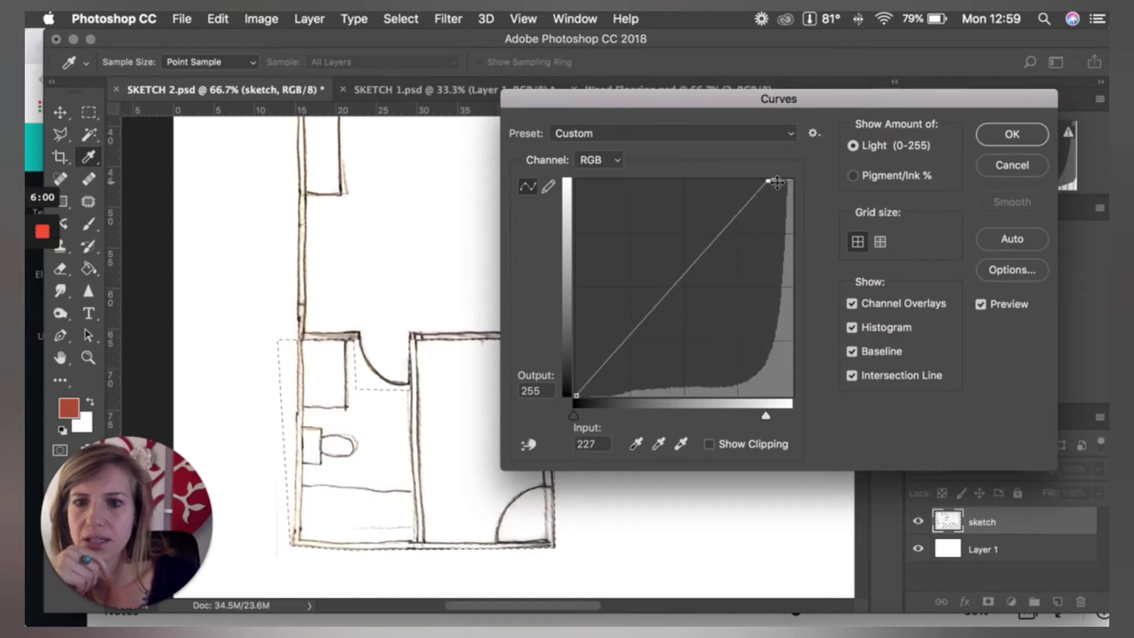
key(Return)
key(v)
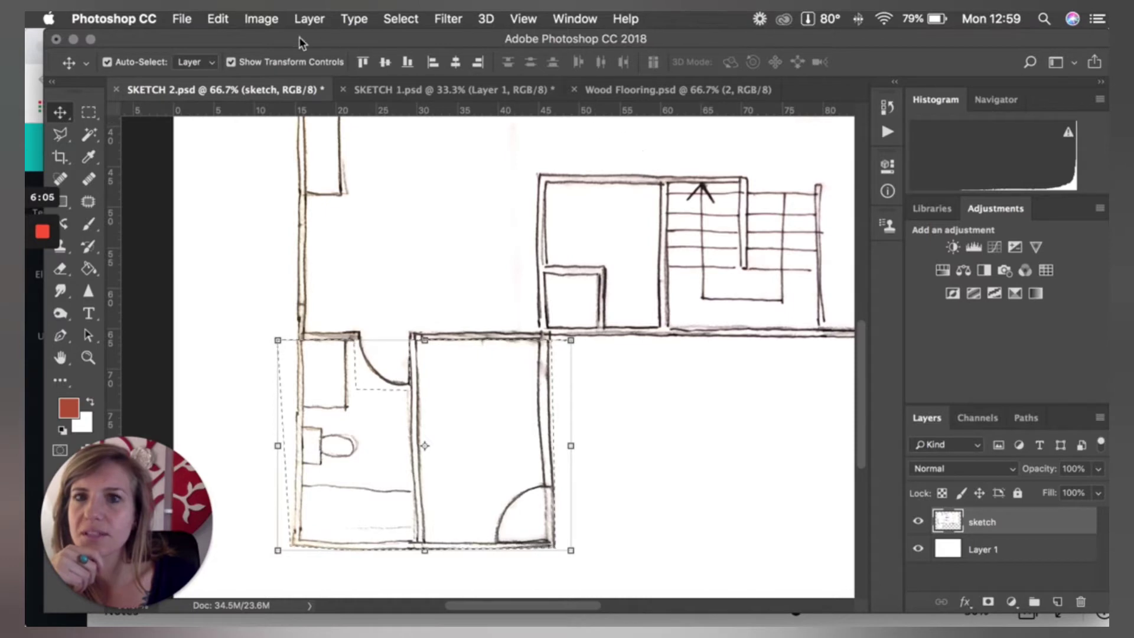
Step: Try to lower the selected bathroom block's contrast to -35 with a Brightness/Contrast adjustment
click(264, 18)
mouse_move(342, 68)
click(506, 65)
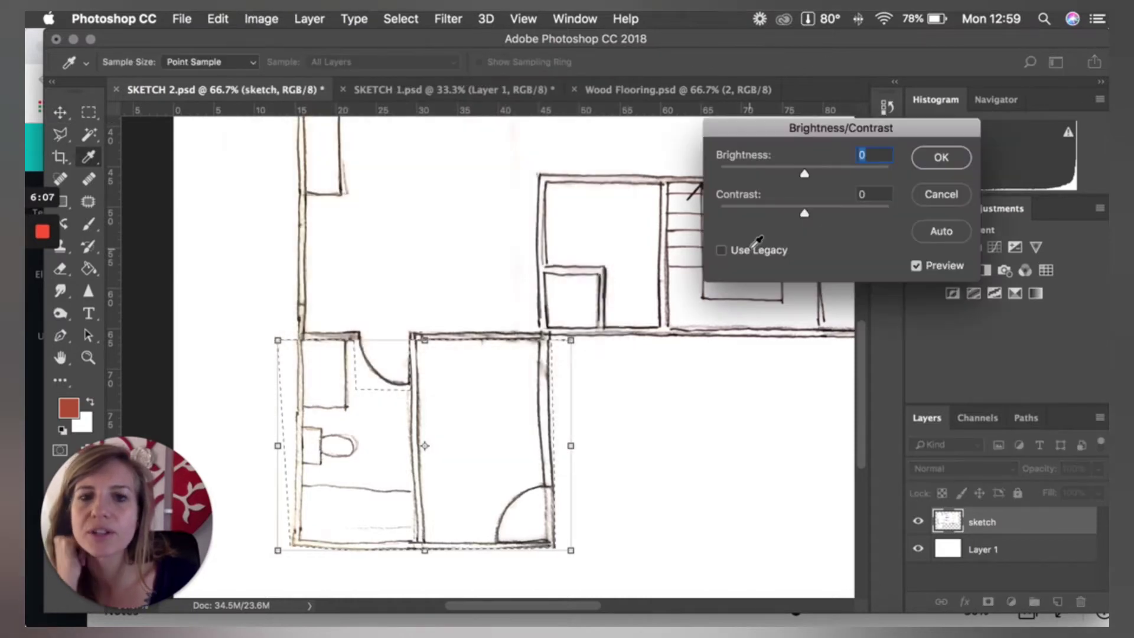
drag(805, 213, 771, 216)
mouse_move(843, 212)
mouse_down()
mouse_move(876, 214)
mouse_move(744, 219)
mouse_move(881, 224)
mouse_move(694, 239)
mouse_move(745, 212)
mouse_up()
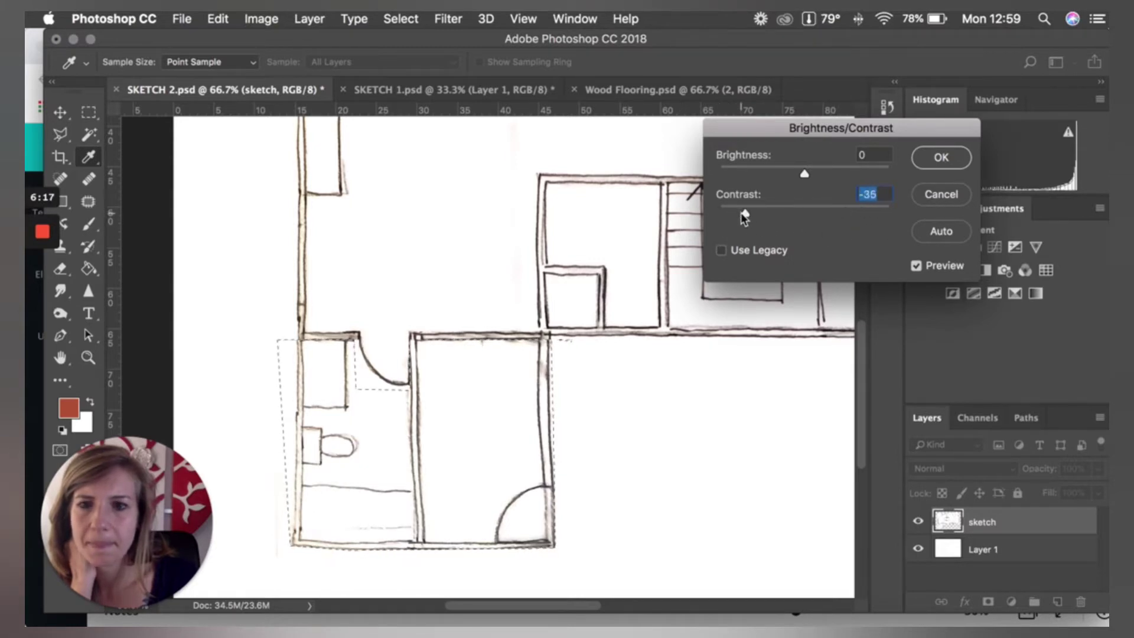
click(943, 168)
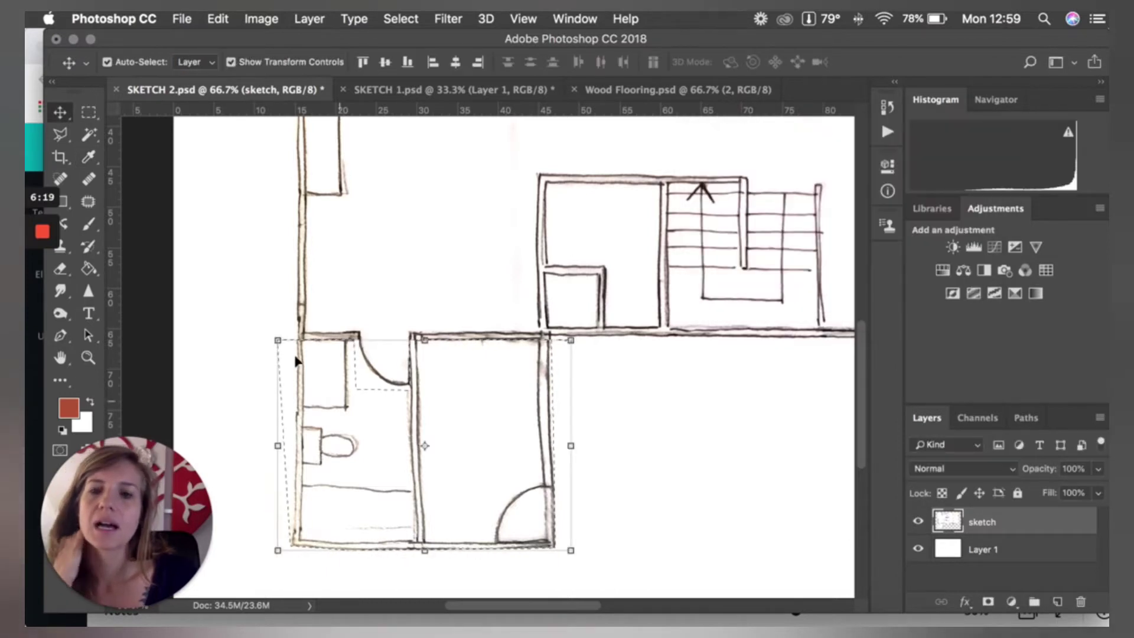
Step: Erase the stray line at the bottom of the bathroom and the pink smudge beside the double doors using rectangular selections
click(89, 113)
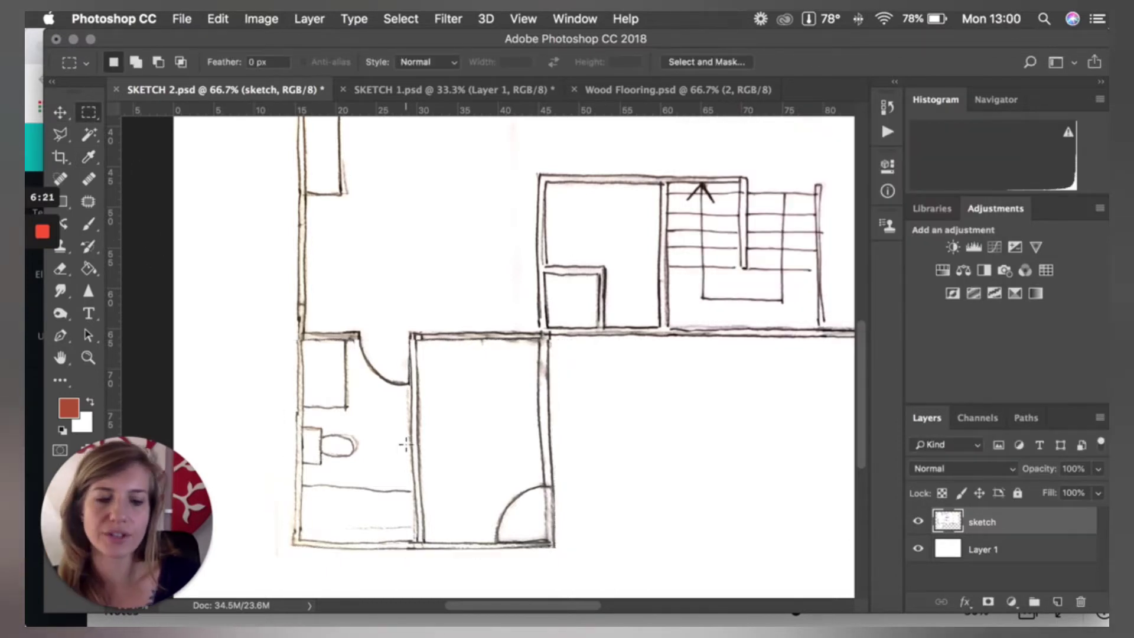
key(super+minus)
key(super+minus)
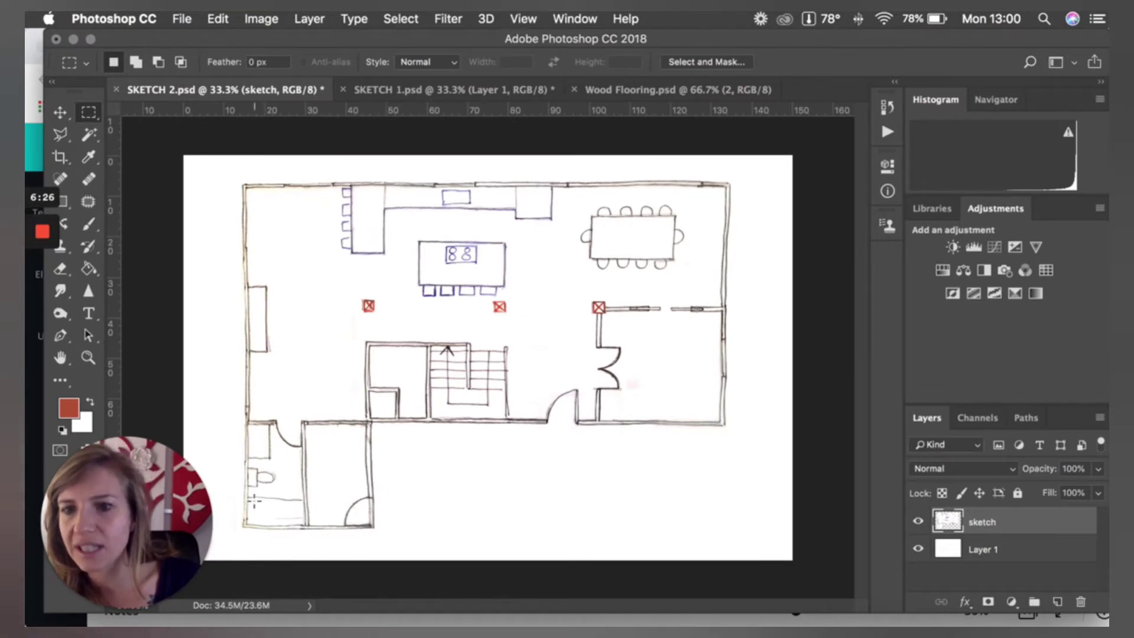
drag(249, 501, 300, 522)
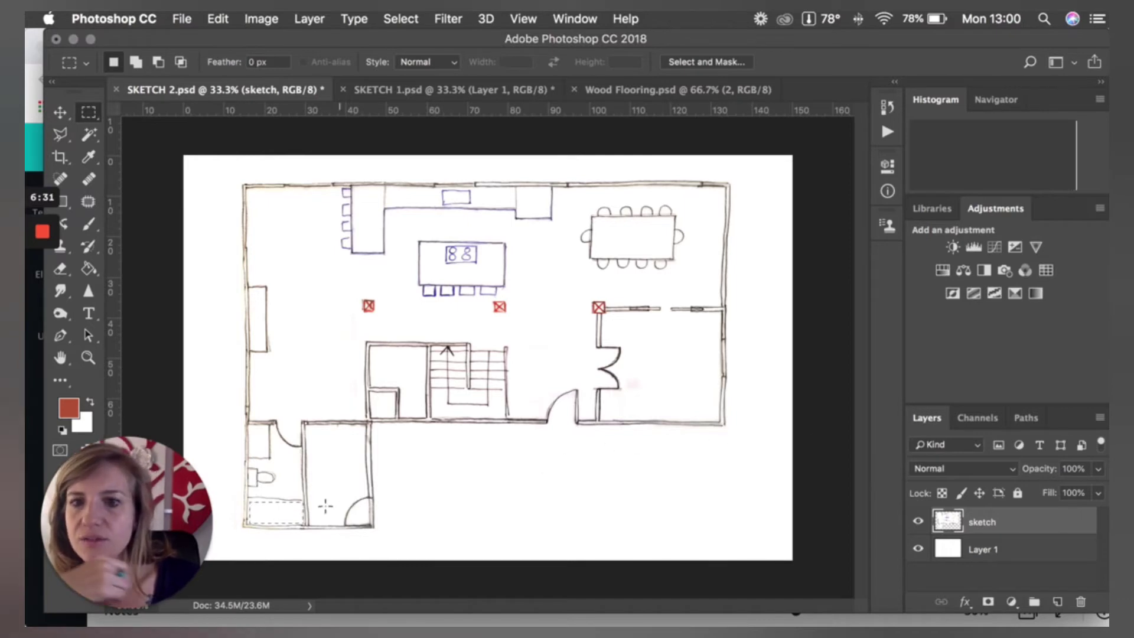
click(706, 414)
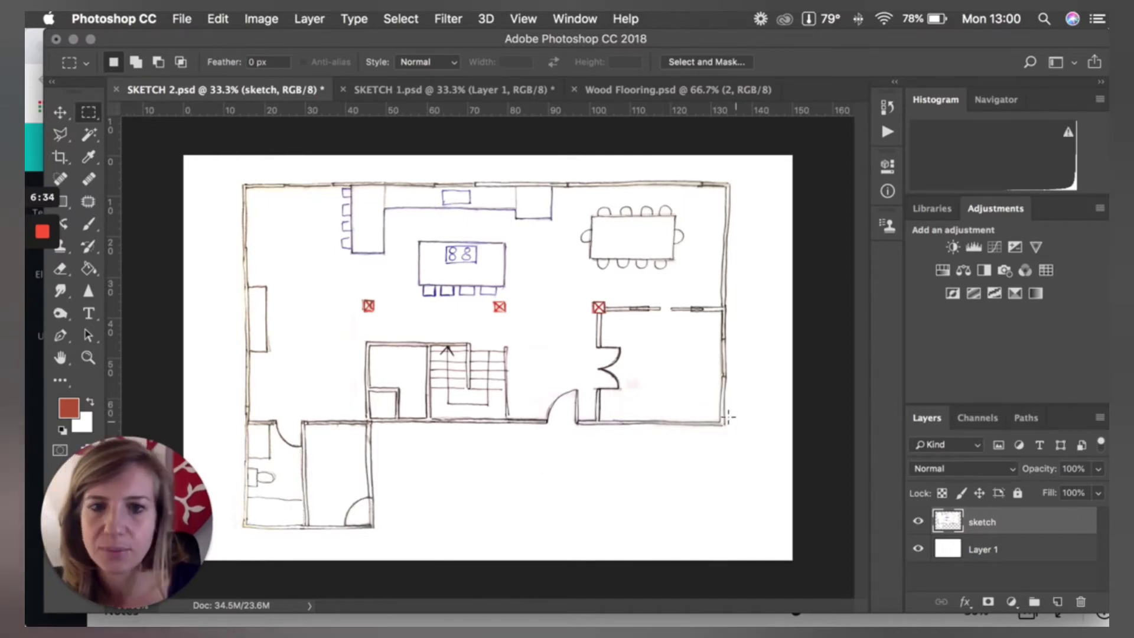
drag(643, 371, 608, 405)
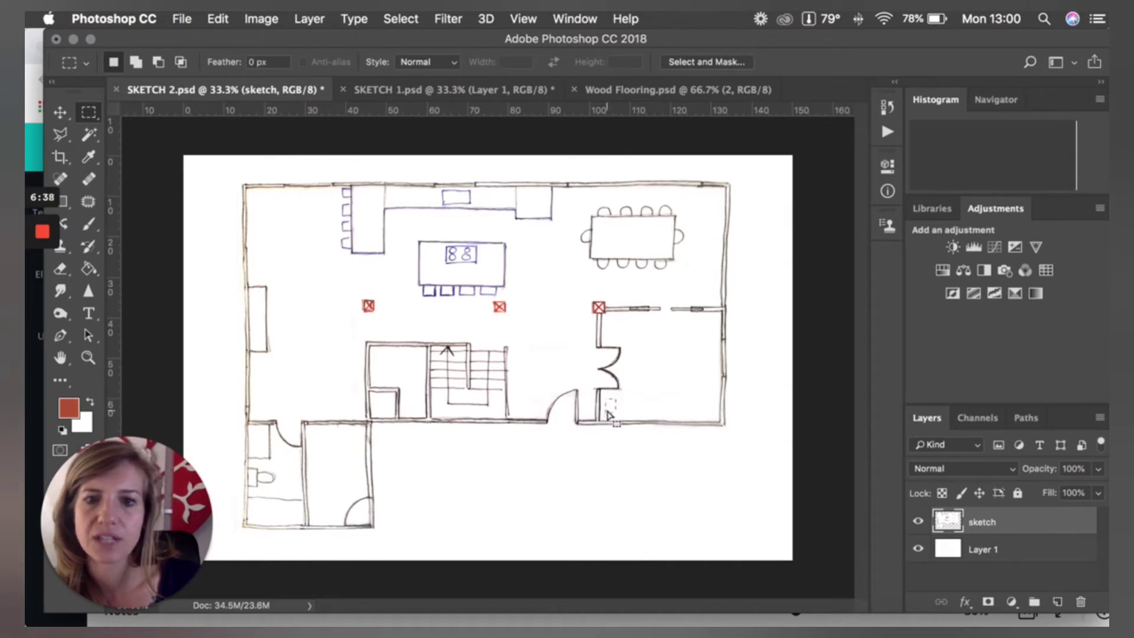
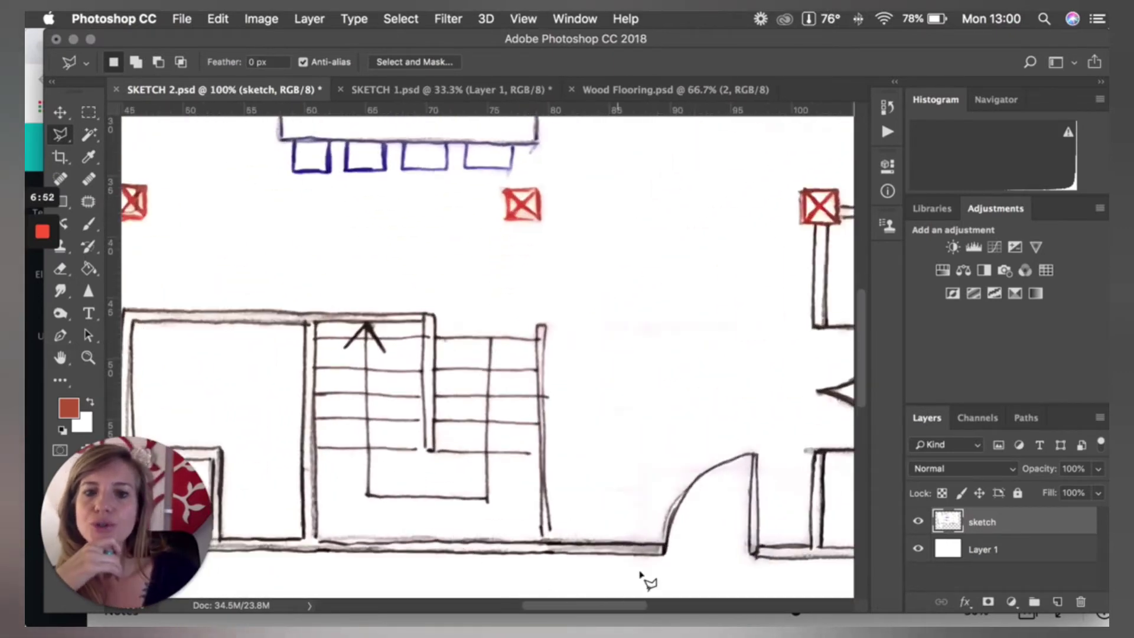
Step: Add a new layer and begin a polygonal lasso outline of the walls from the entrance door around the room beside the stairs
click(1058, 602)
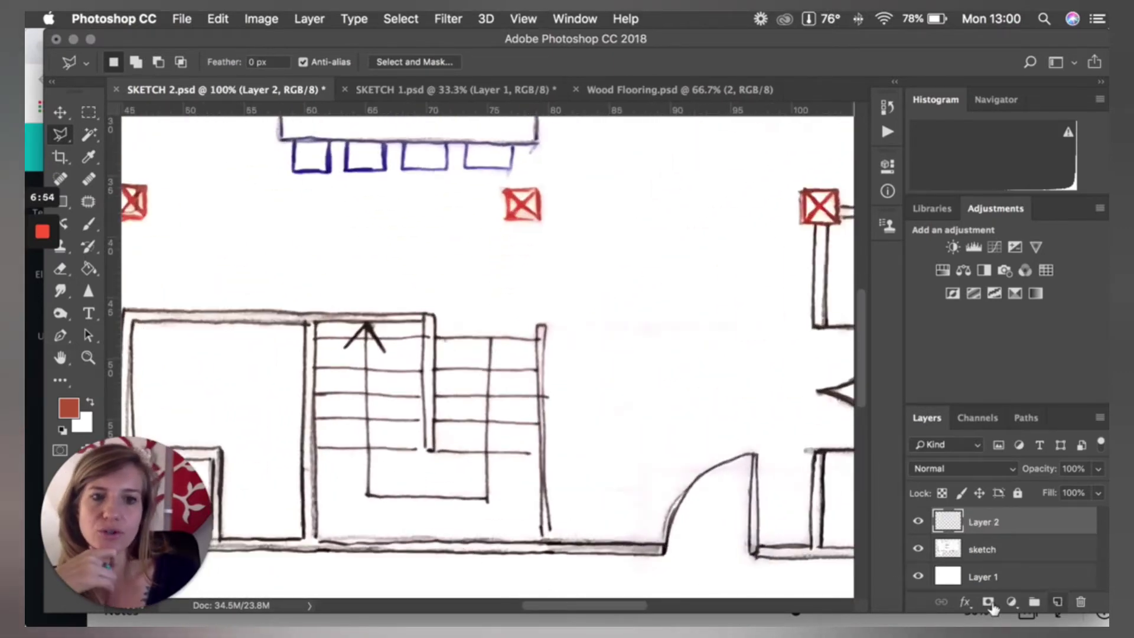
key(super+equal)
scroll(762, 519, down, 5)
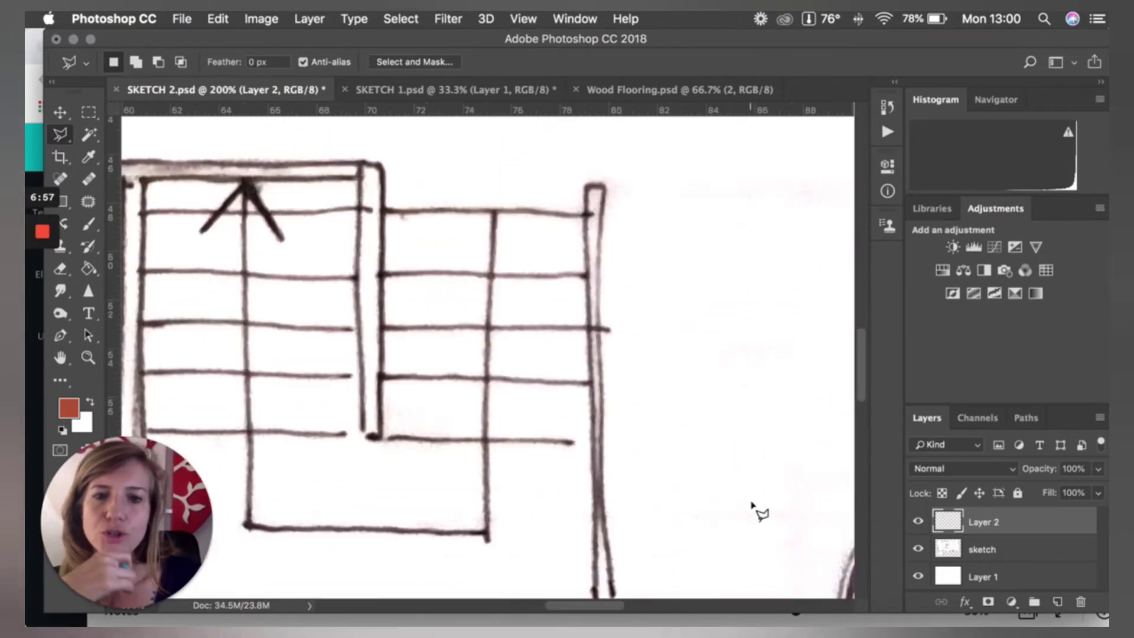
click(846, 519)
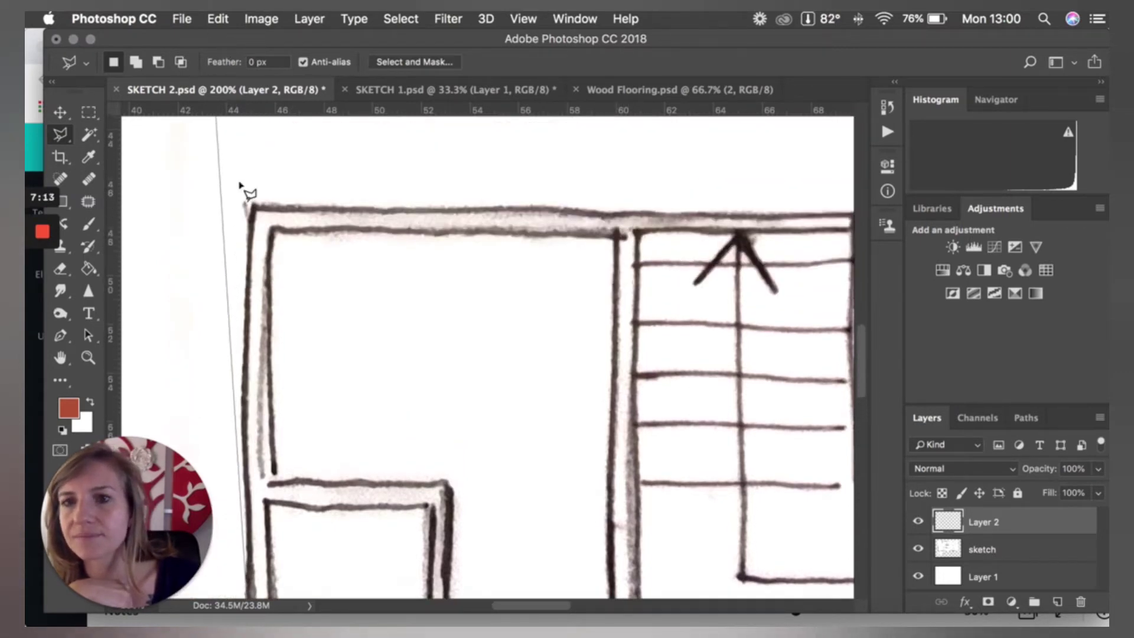
click(265, 224)
scroll(679, 225, right, 4)
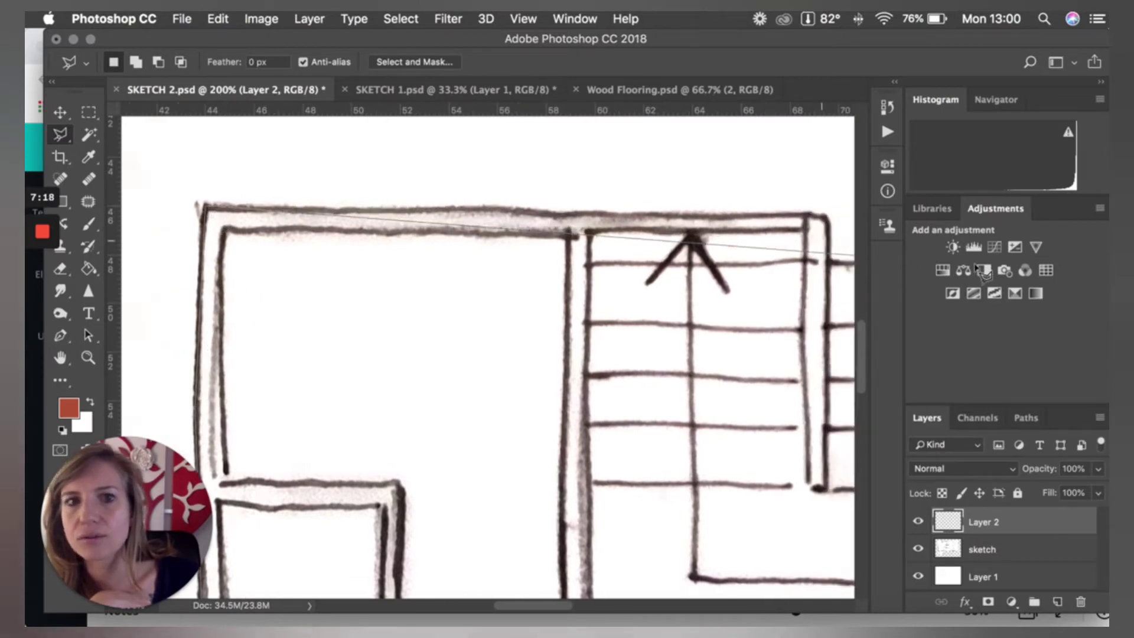
click(750, 230)
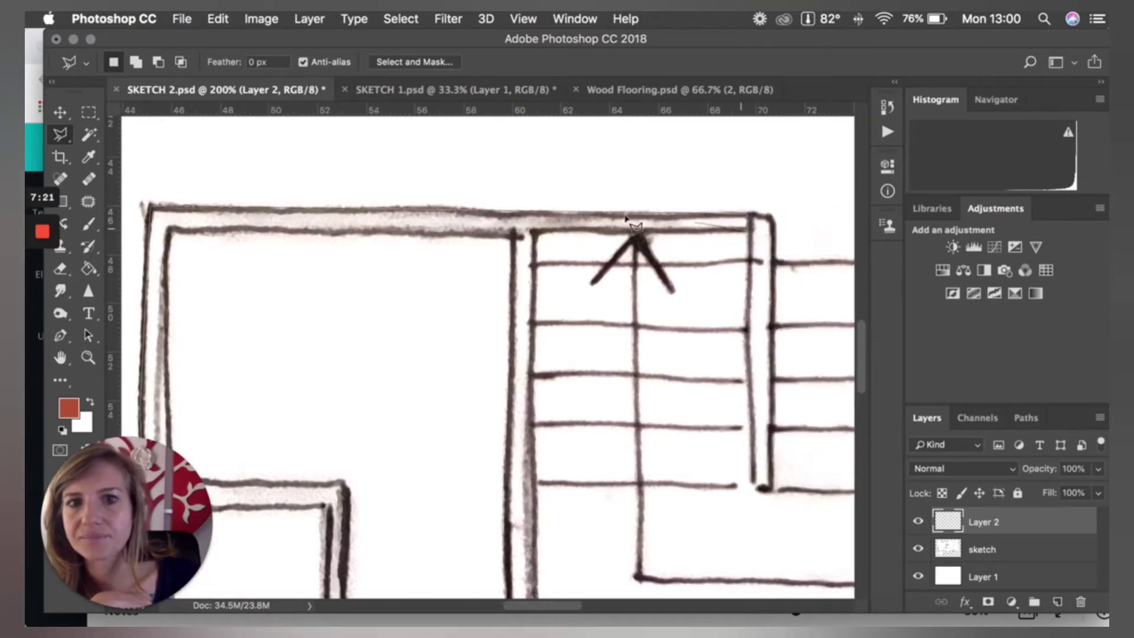
Step: Continue the lasso outline along the inner wall edges and around the small closet's walls, closing it at the entrance door
scroll(487, 354, down, 3)
scroll(487, 355, left, 3)
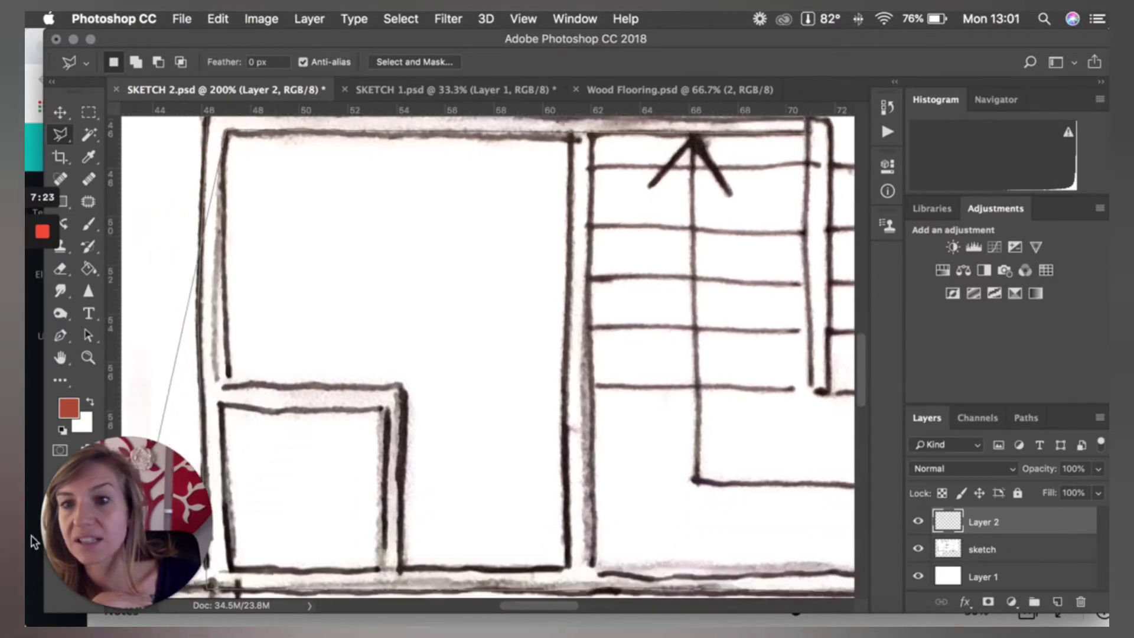
click(241, 387)
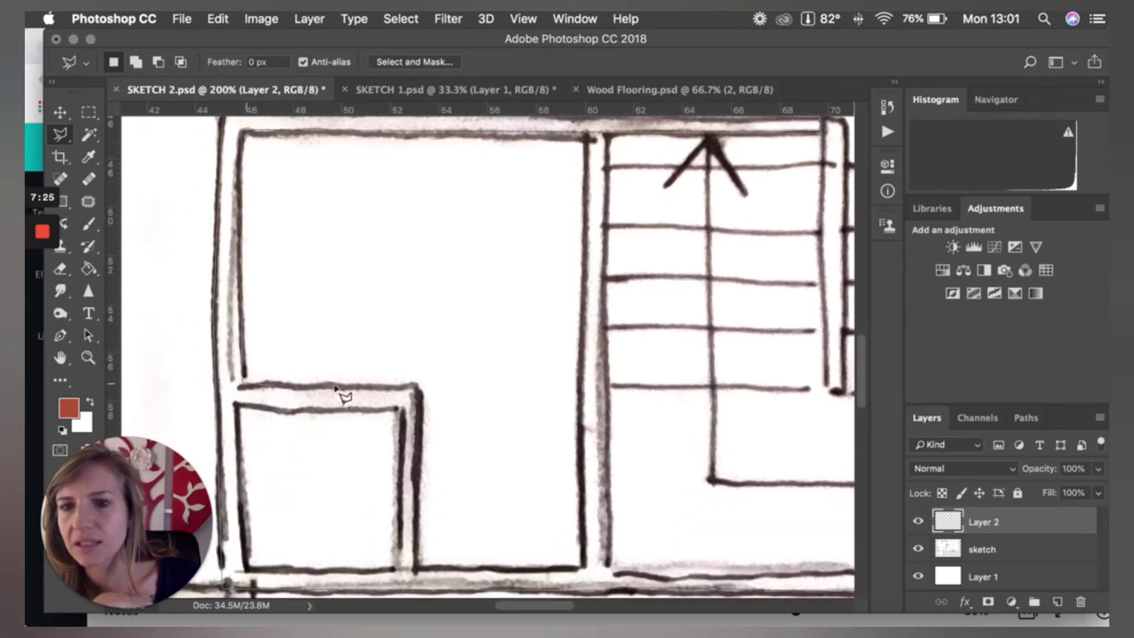
click(418, 390)
scroll(431, 542, down, 1)
click(416, 541)
click(396, 542)
click(399, 381)
click(238, 380)
click(246, 542)
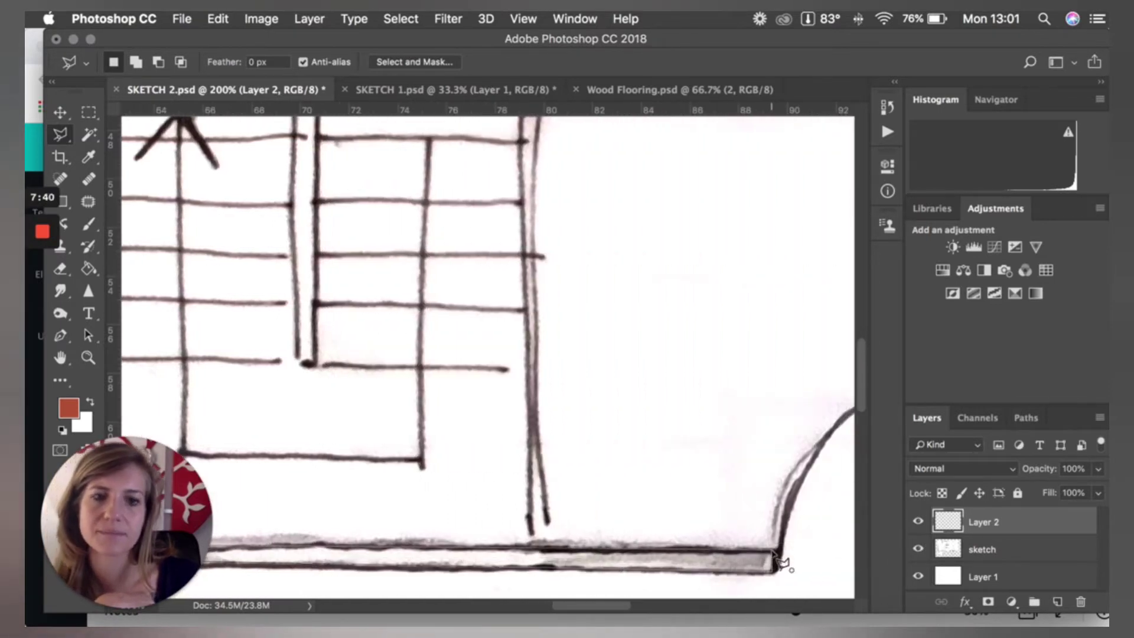
click(773, 552)
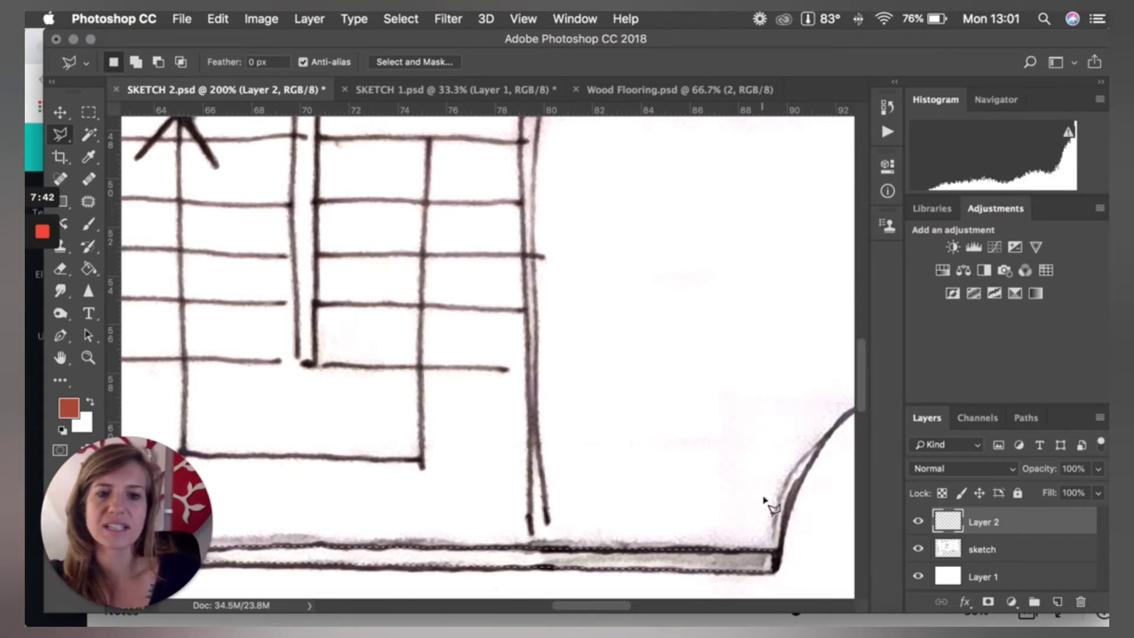
Step: Set the foreground colour to grey 9c9c9c, fill the outlined walls with the Paint Bucket on the new layer, and deselect
key(super+minus)
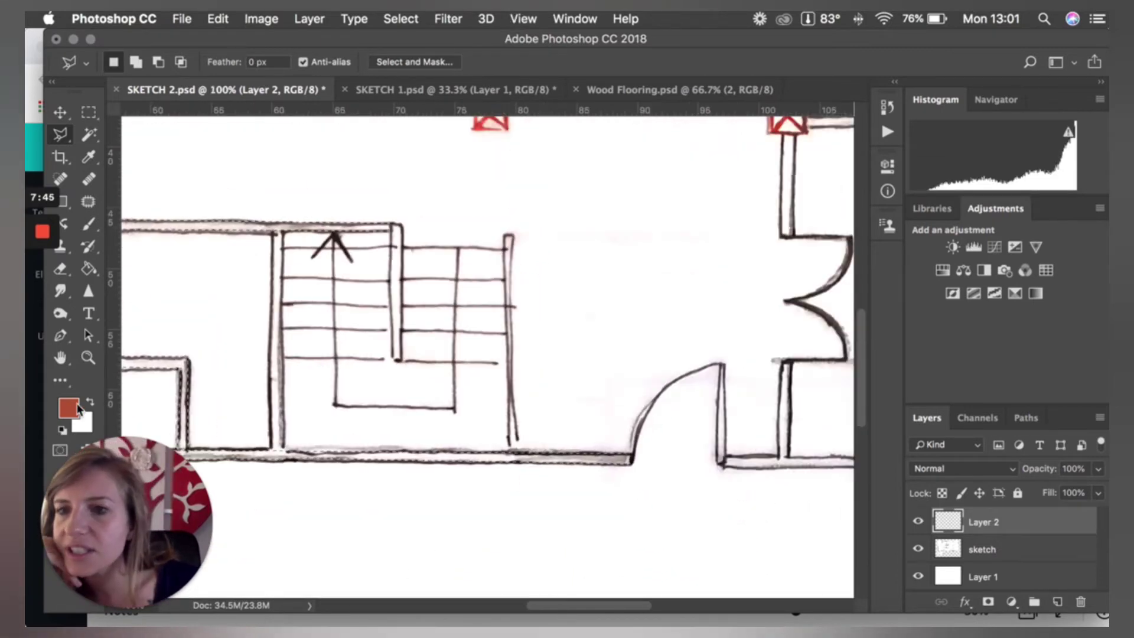
click(69, 407)
mouse_move(330, 158)
mouse_down()
mouse_move(282, 172)
mouse_move(275, 189)
mouse_move(279, 173)
mouse_up()
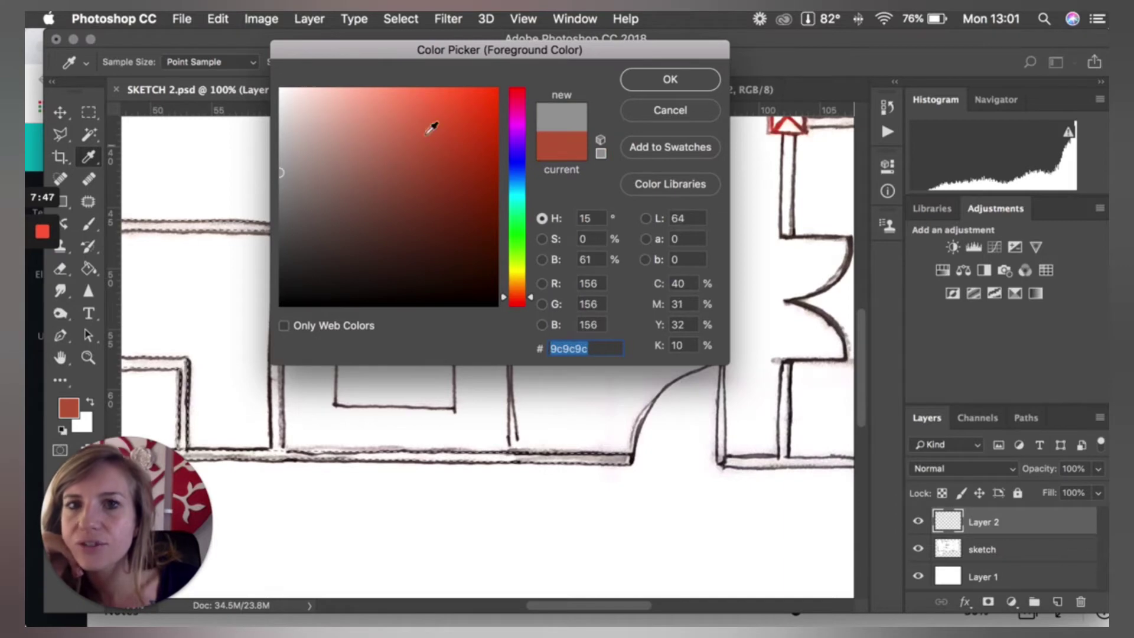
click(647, 88)
key(g)
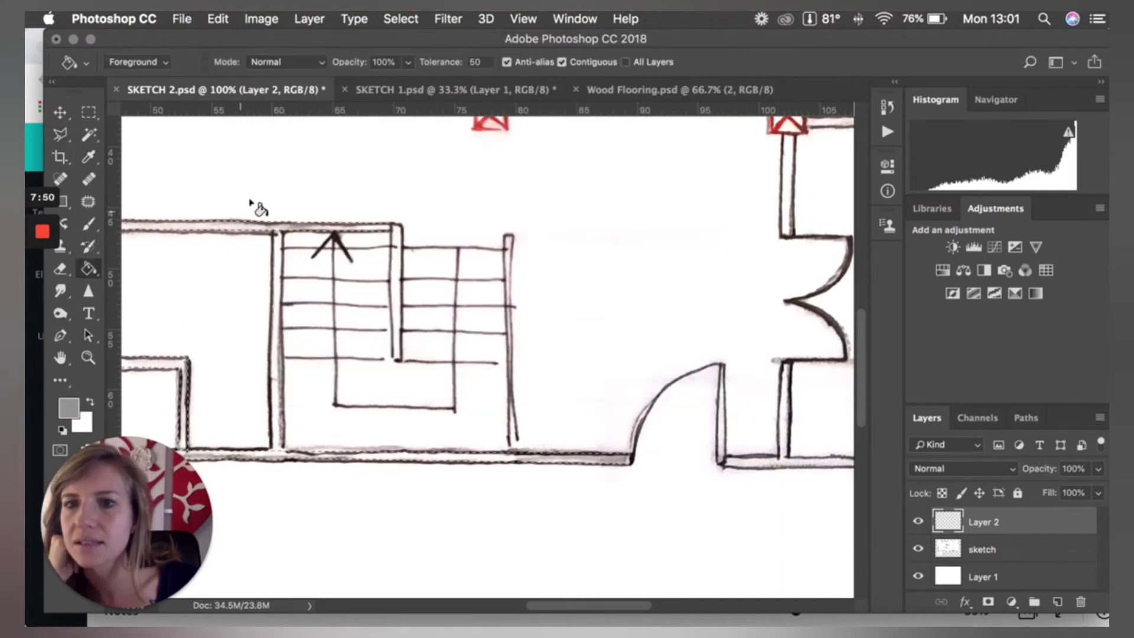
click(277, 229)
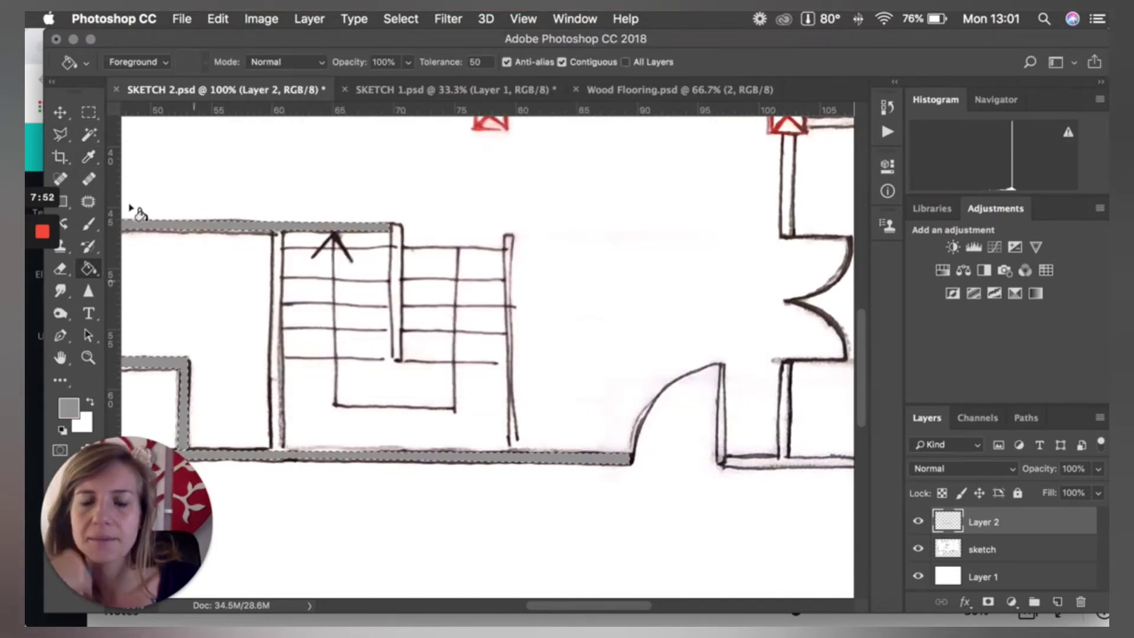
click(89, 112)
click(582, 410)
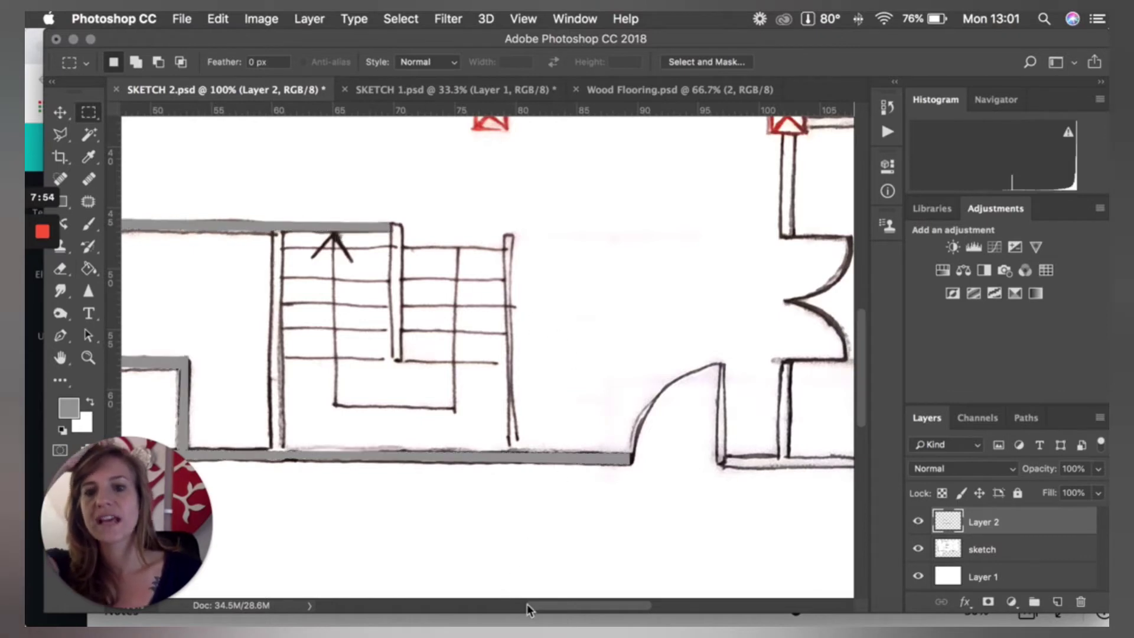
Step: Set the blending mode of the grey wall layer, Layer 2, to Multiply so the sketch lines show through
scroll(534, 604, left, 5)
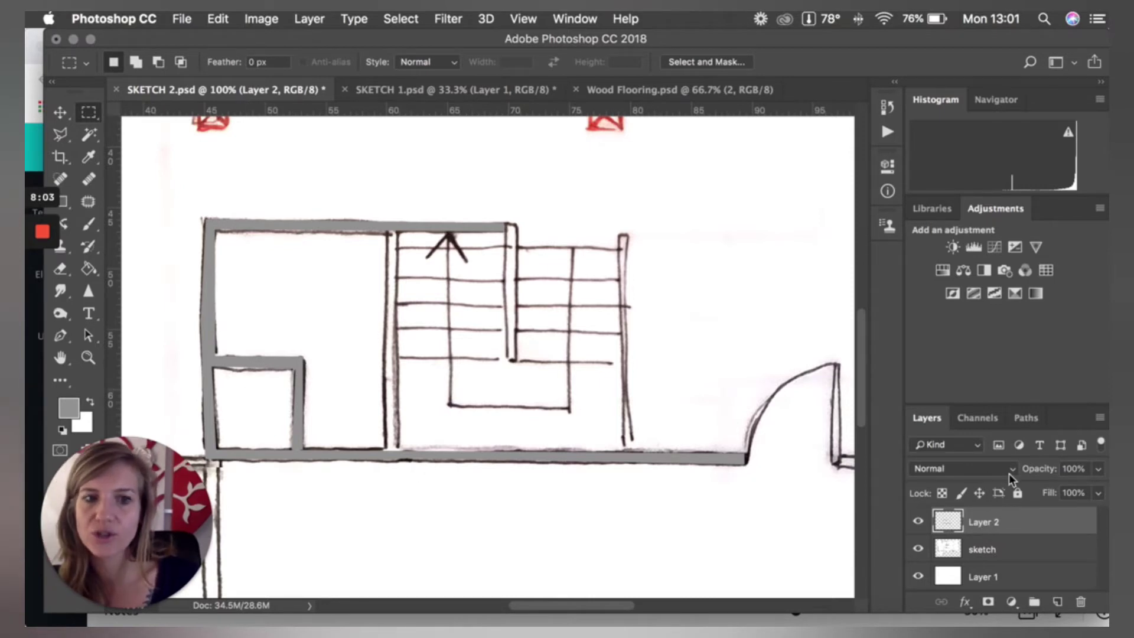
click(1012, 469)
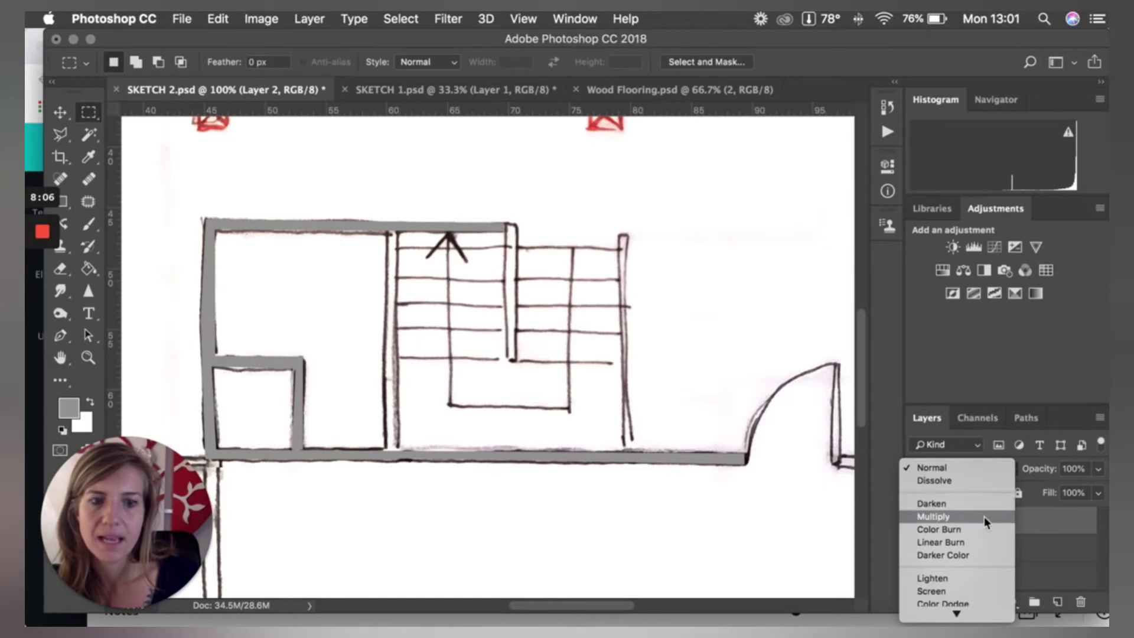
click(985, 517)
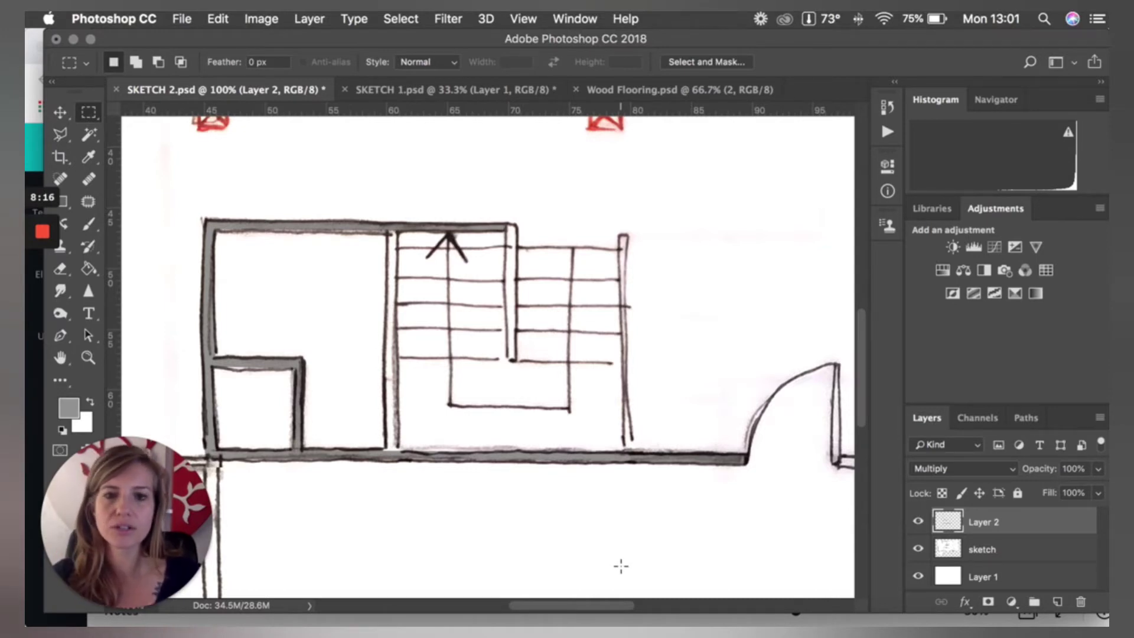
key(super+minus)
key(super+minus)
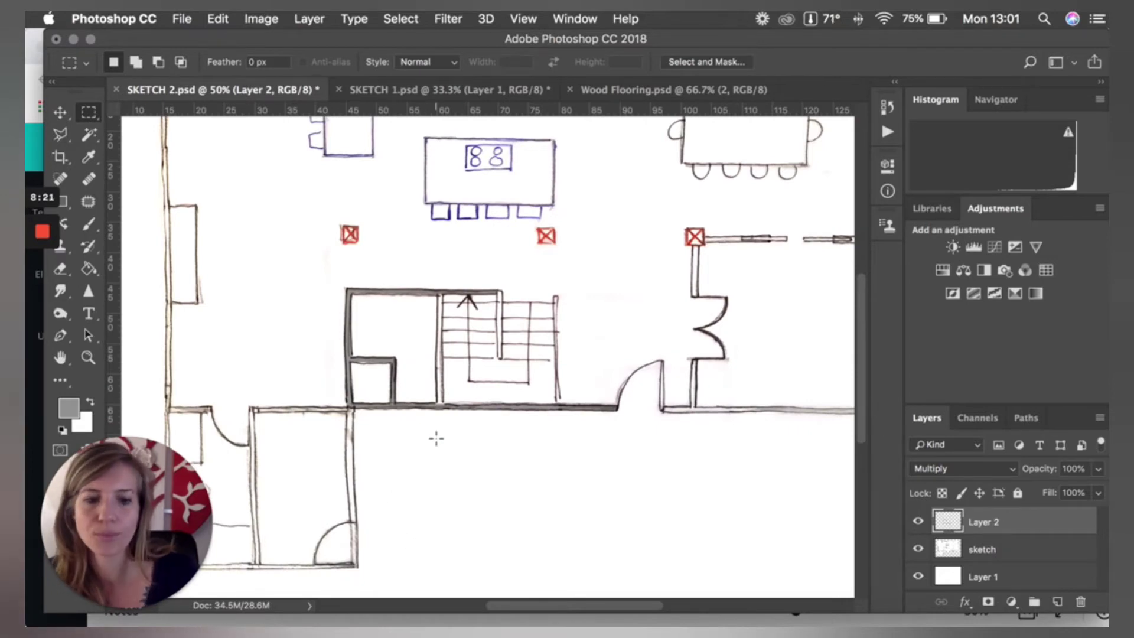
key(super+minus)
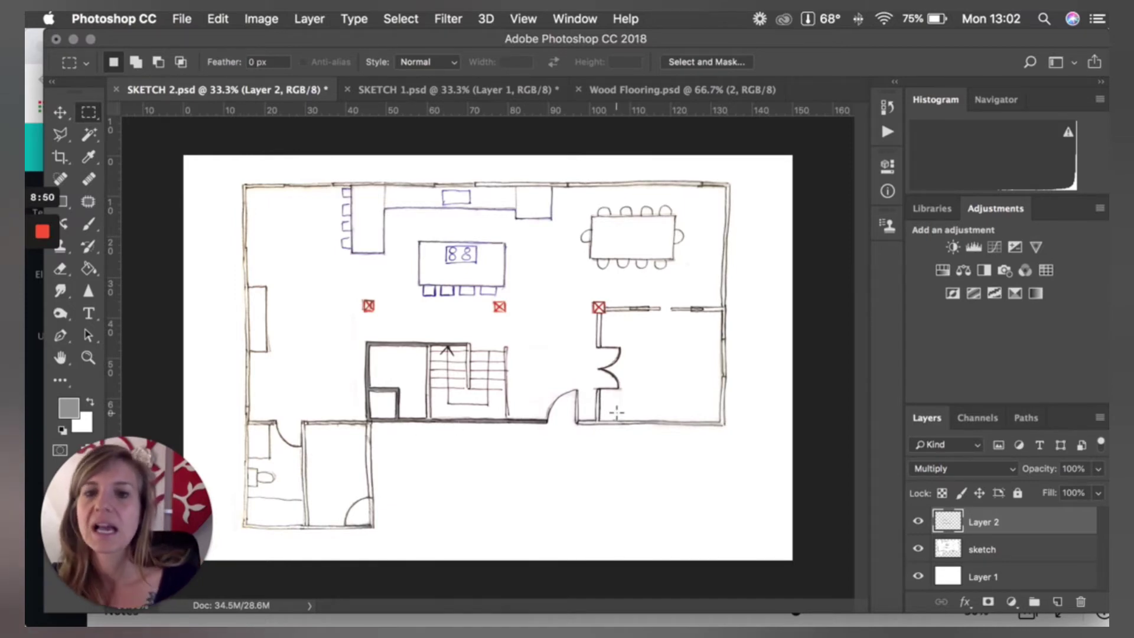
Step: Review the rendered floor plan in Canva in Chrome, return to Photoshop, and look over the Wood Flooring.psd textures and the SKETCH 1.psd reference
click(430, 618)
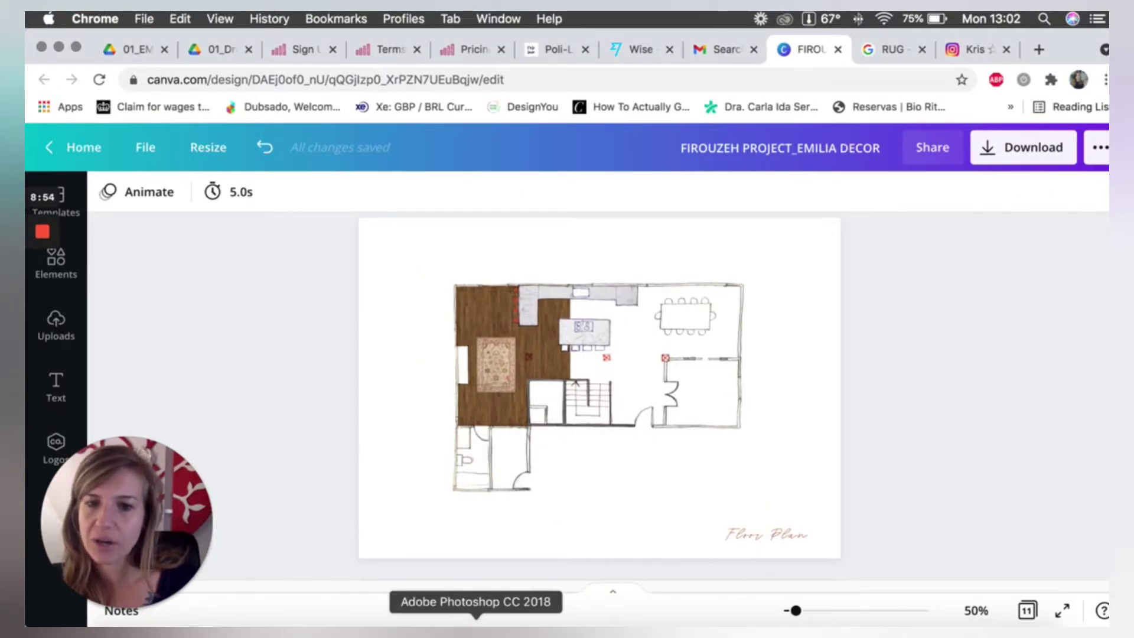
click(476, 621)
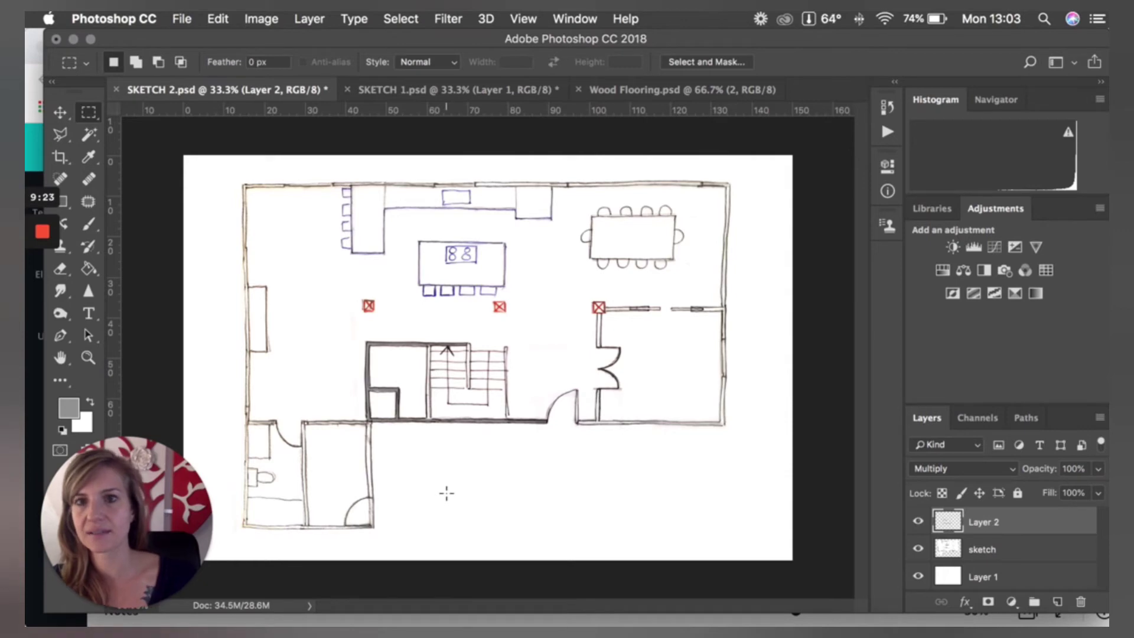
click(650, 90)
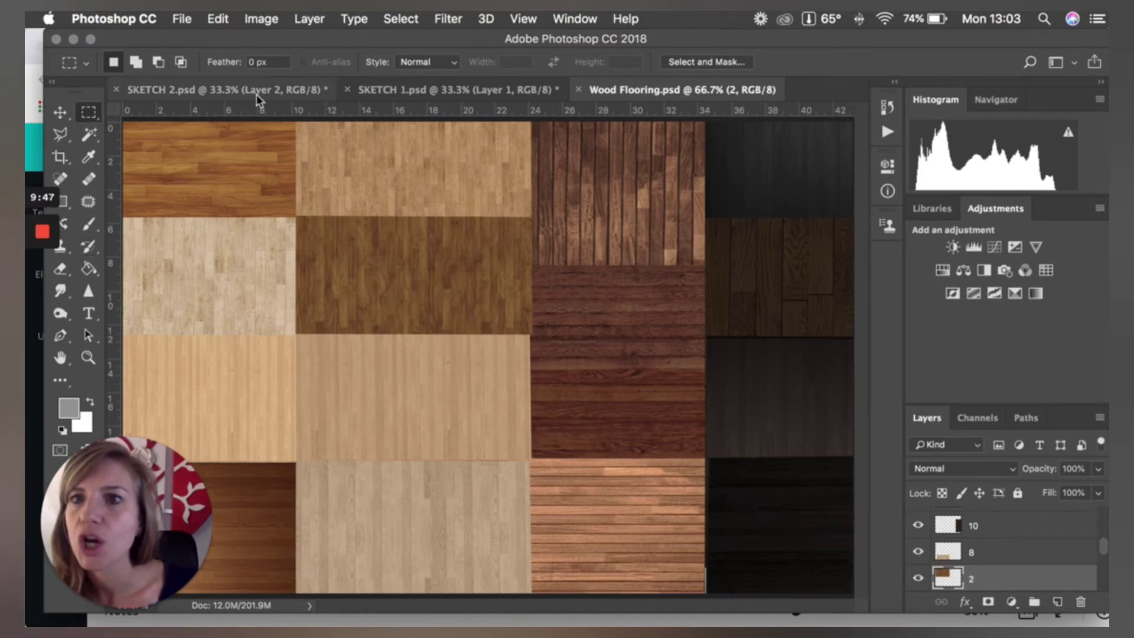
click(378, 90)
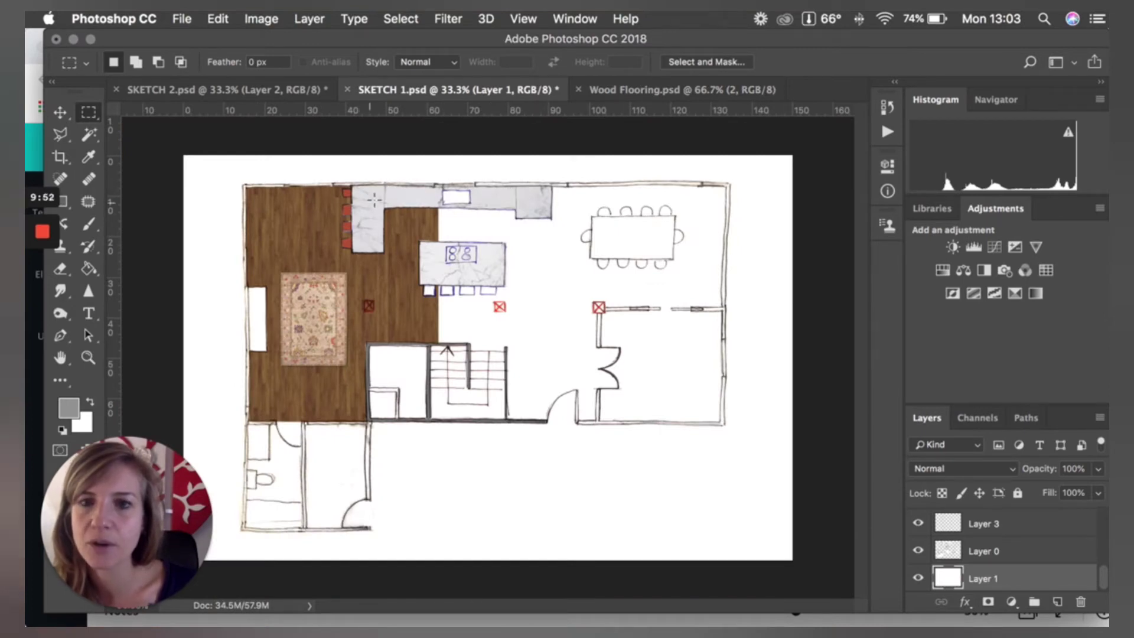
Step: Copy the dark brown wood texture, layer 2, from Wood Flooring.psd into the SKETCH 2.psd floor plan with the Move tool
click(653, 91)
click(61, 113)
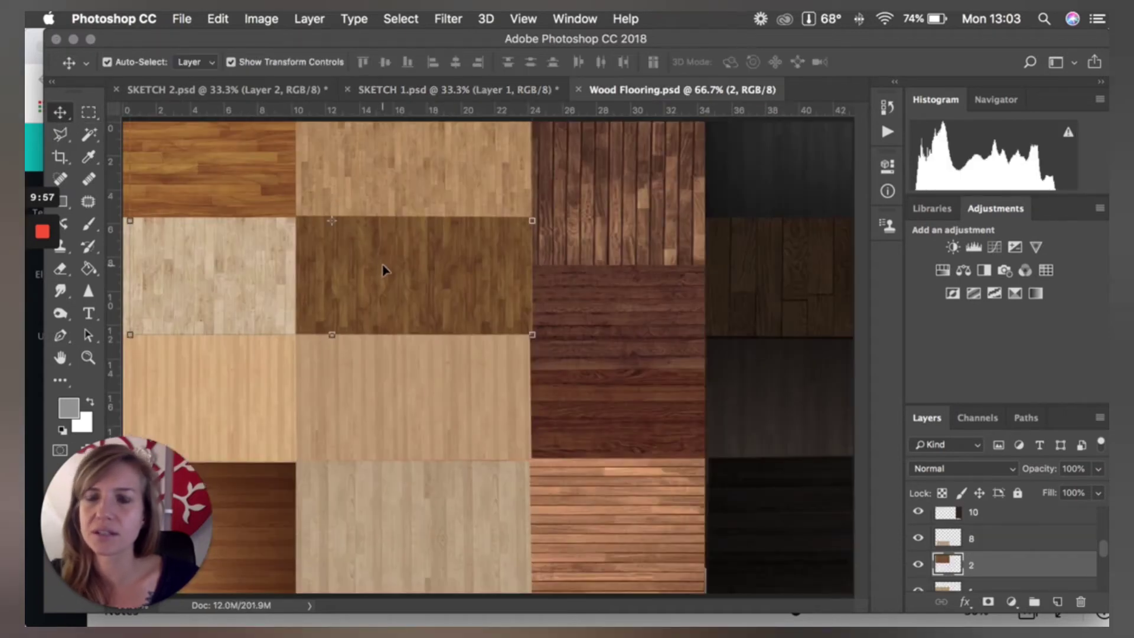
click(224, 90)
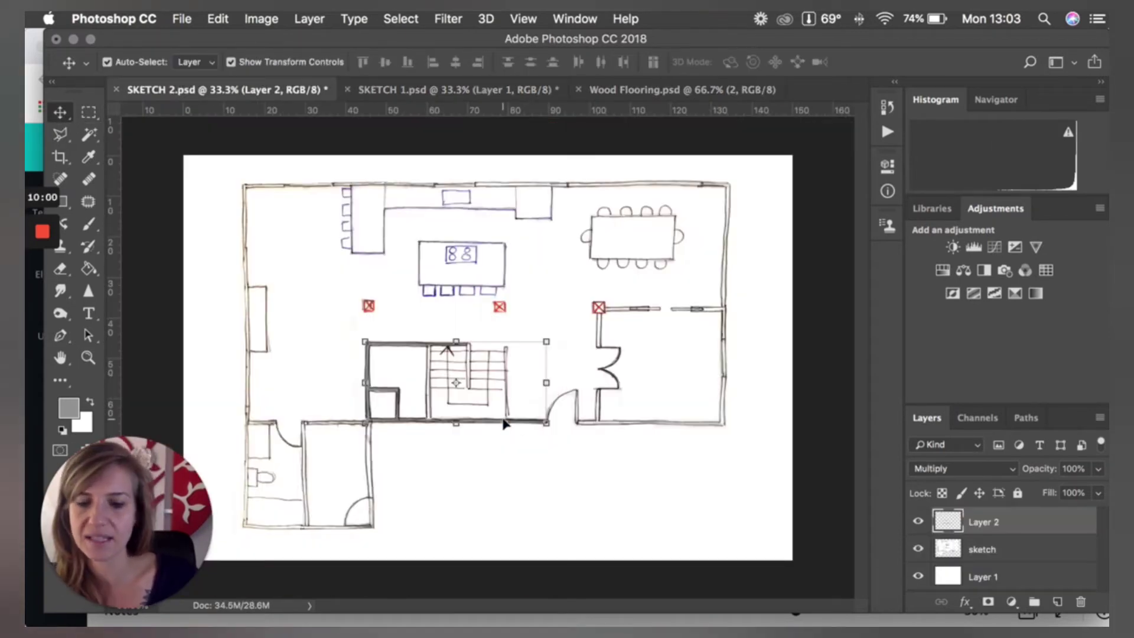
drag(504, 423, 504, 420)
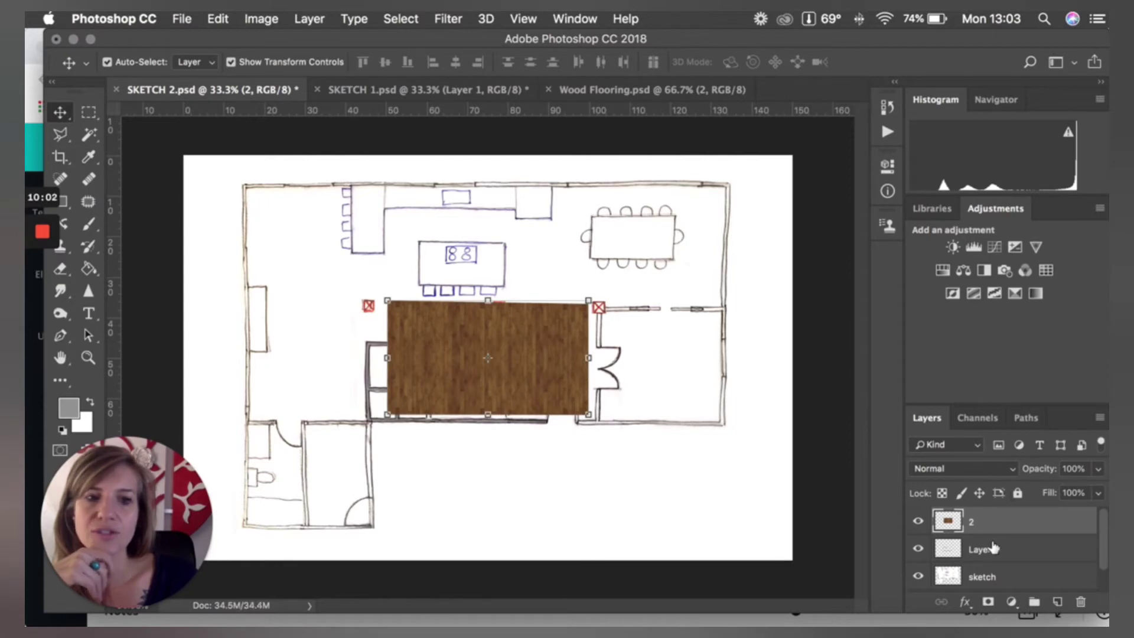
Step: Align the wood texture with the plan's upper-left wall corner and set its layer opacity to 87%
drag(450, 331, 390, 298)
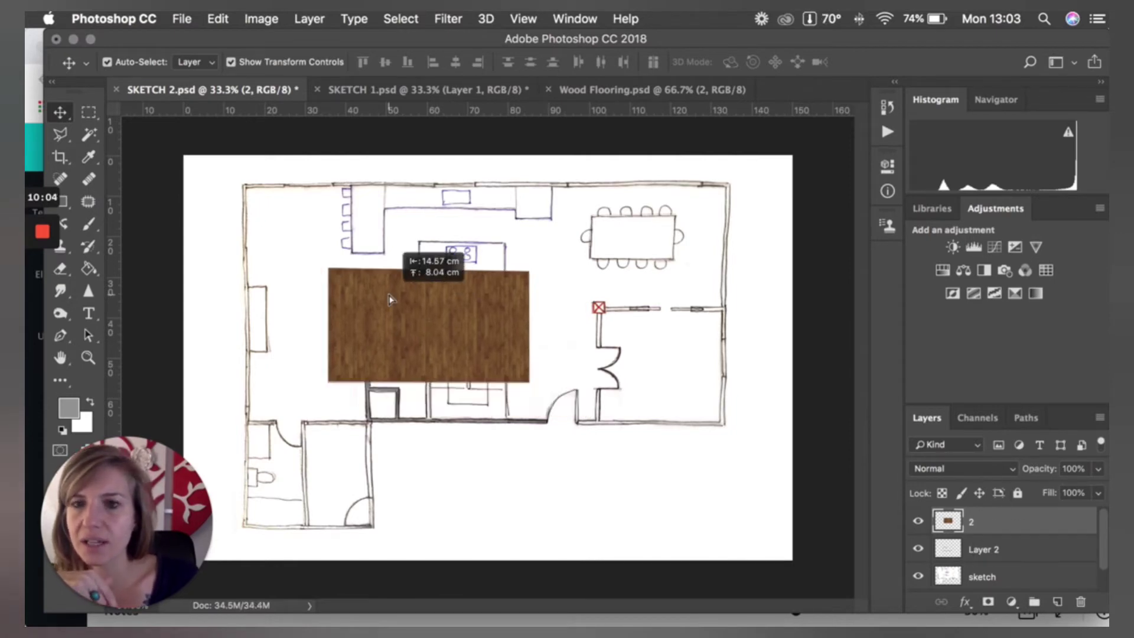
click(1098, 469)
drag(1080, 493, 1055, 495)
drag(404, 321, 319, 237)
click(1098, 468)
drag(1056, 494, 1076, 493)
Step: Stretch the wood texture to 212.08% height so it spans the room from upper to lower wall, and set its opacity to 62%
key(super+t)
drag(343, 356, 345, 423)
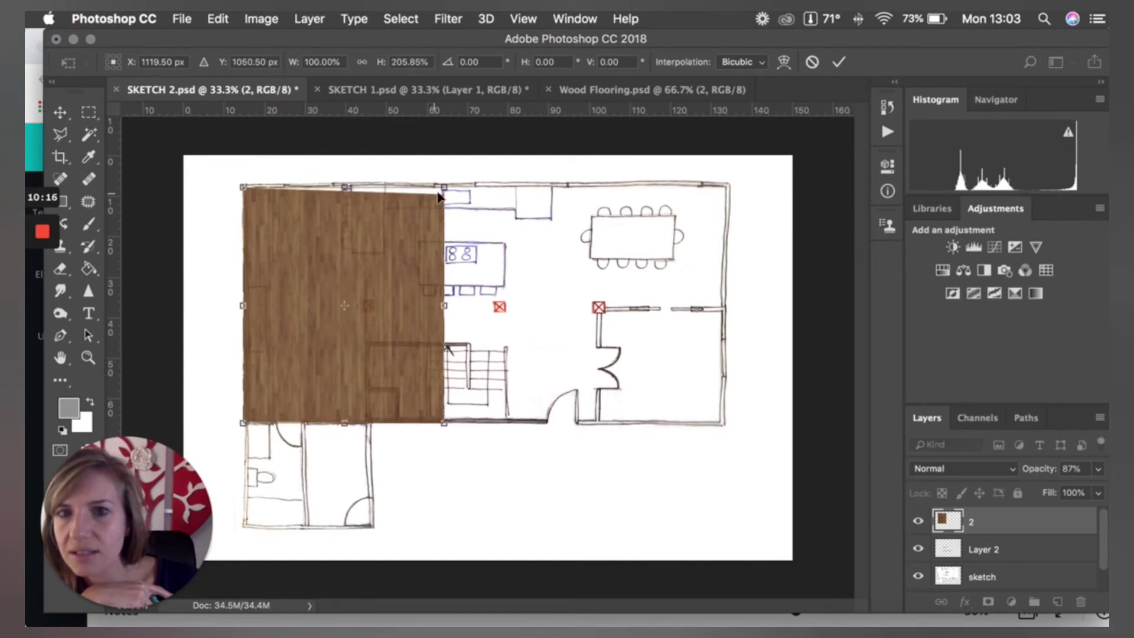
drag(350, 182, 351, 176)
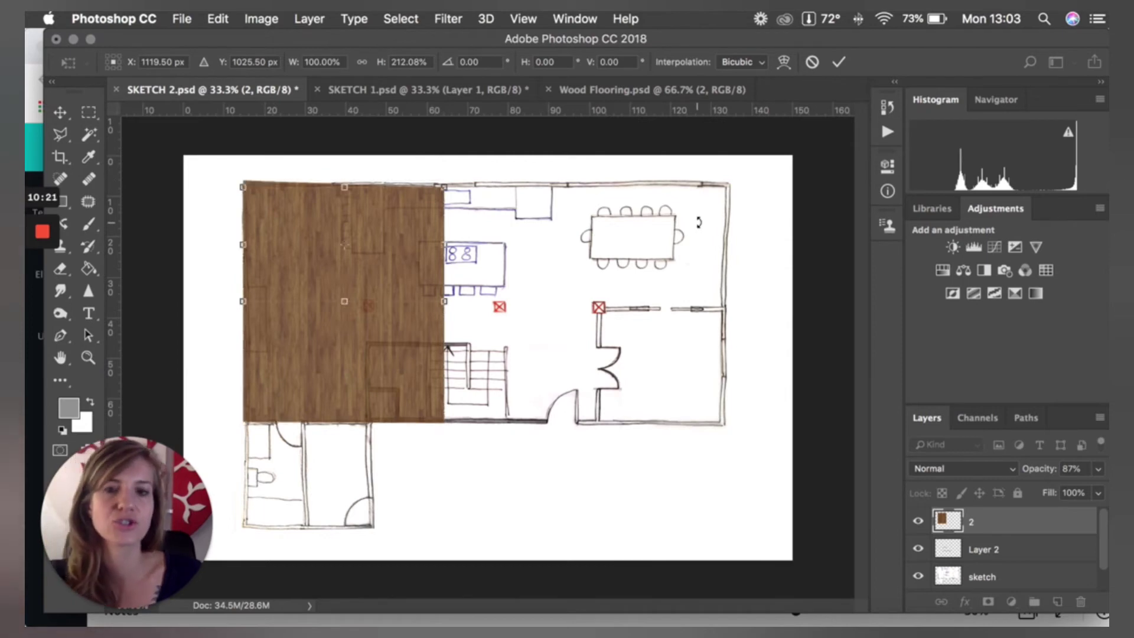
key(Return)
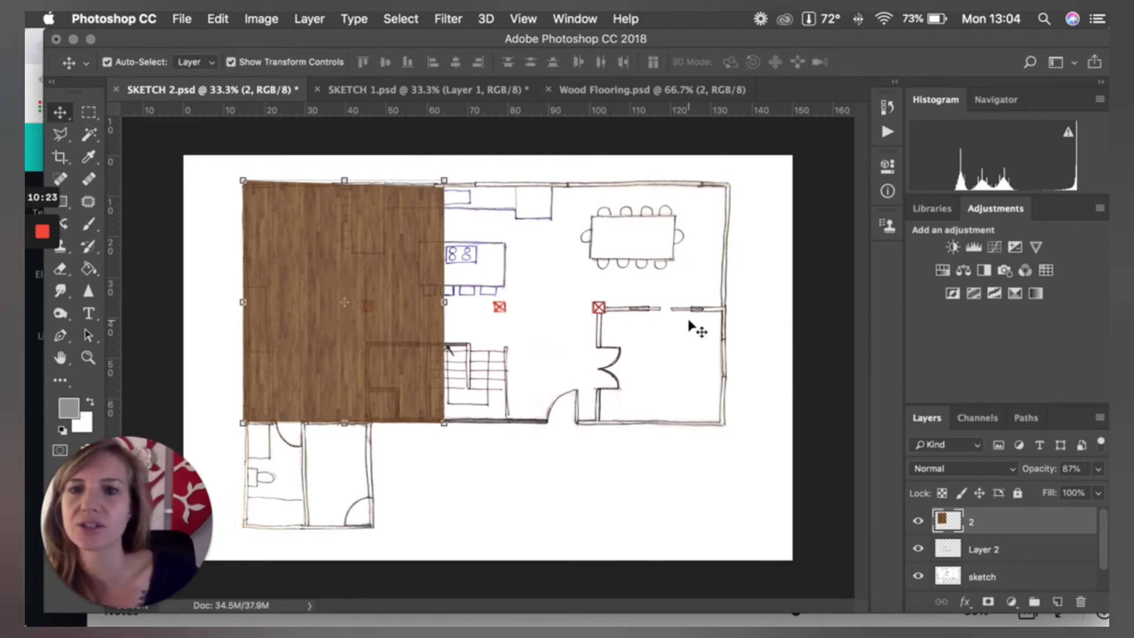
click(1099, 469)
drag(1088, 488, 1066, 493)
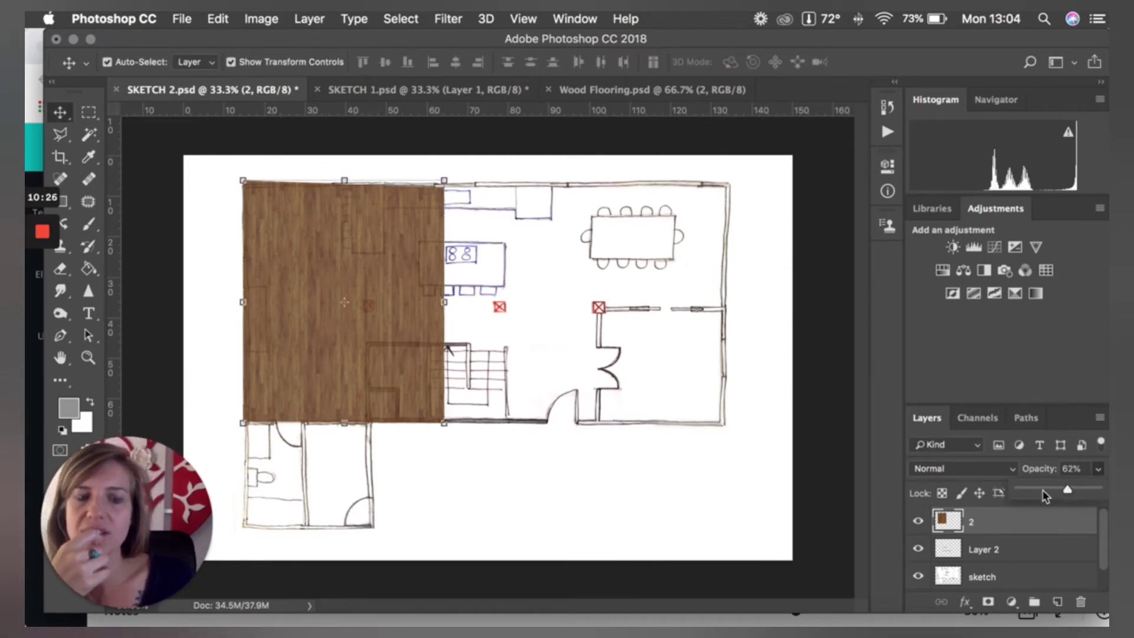
Step: Outline the walls around the closet and stairs with the Polygonal Lasso, delete the wood inside, and deselect
key(super+equal)
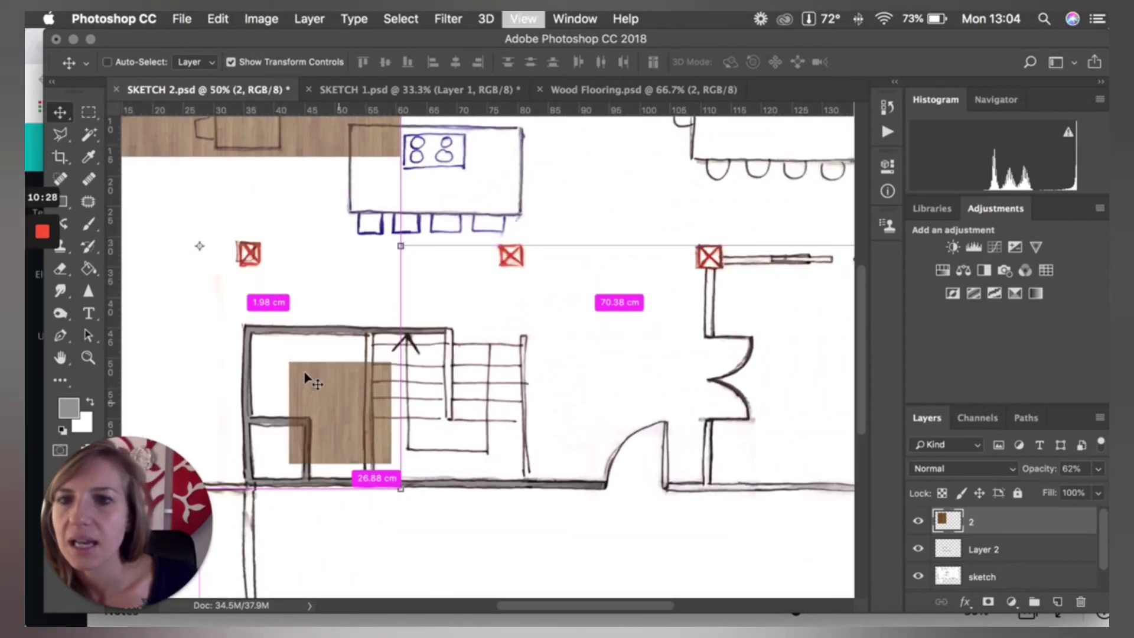
key(super+equal)
scroll(306, 439, up, 5)
click(59, 134)
scroll(284, 236, up, 4)
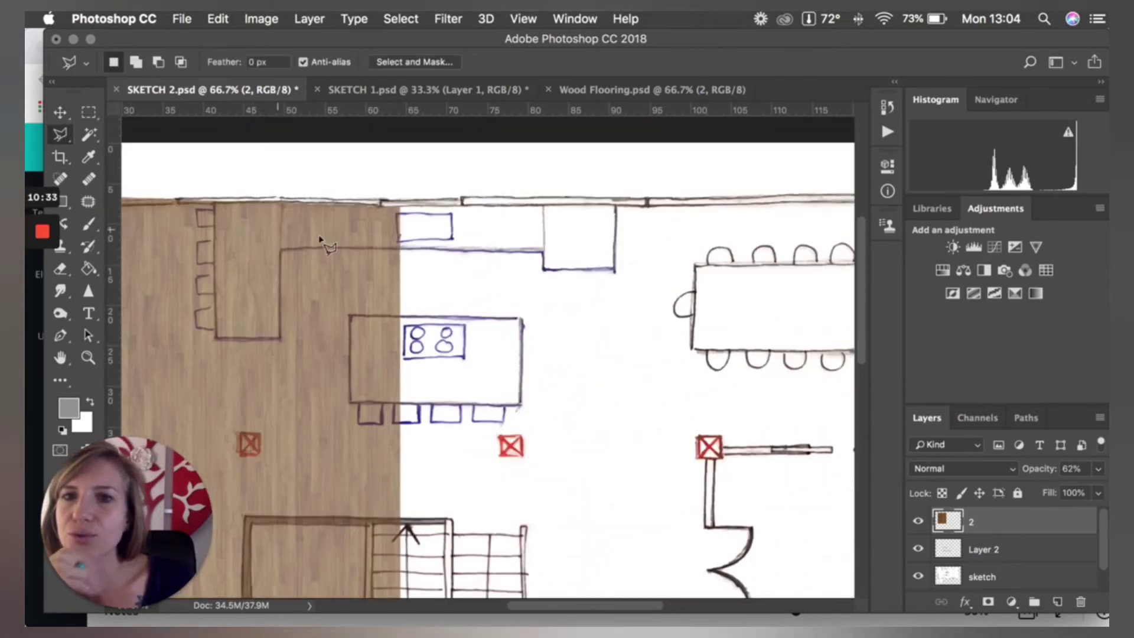
click(280, 249)
click(280, 338)
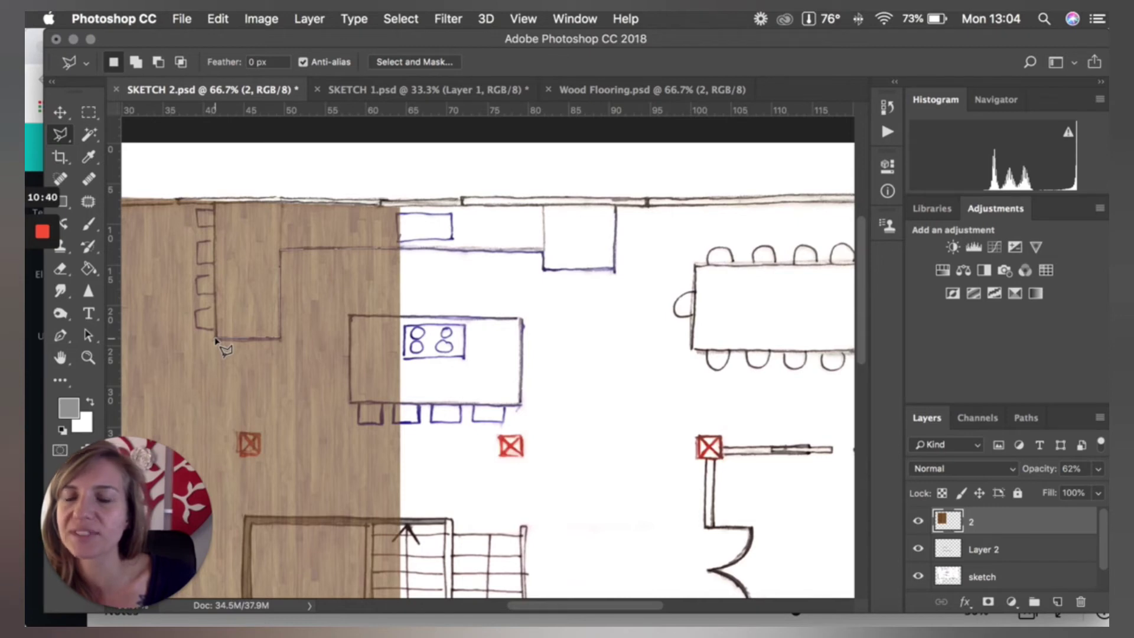
click(216, 339)
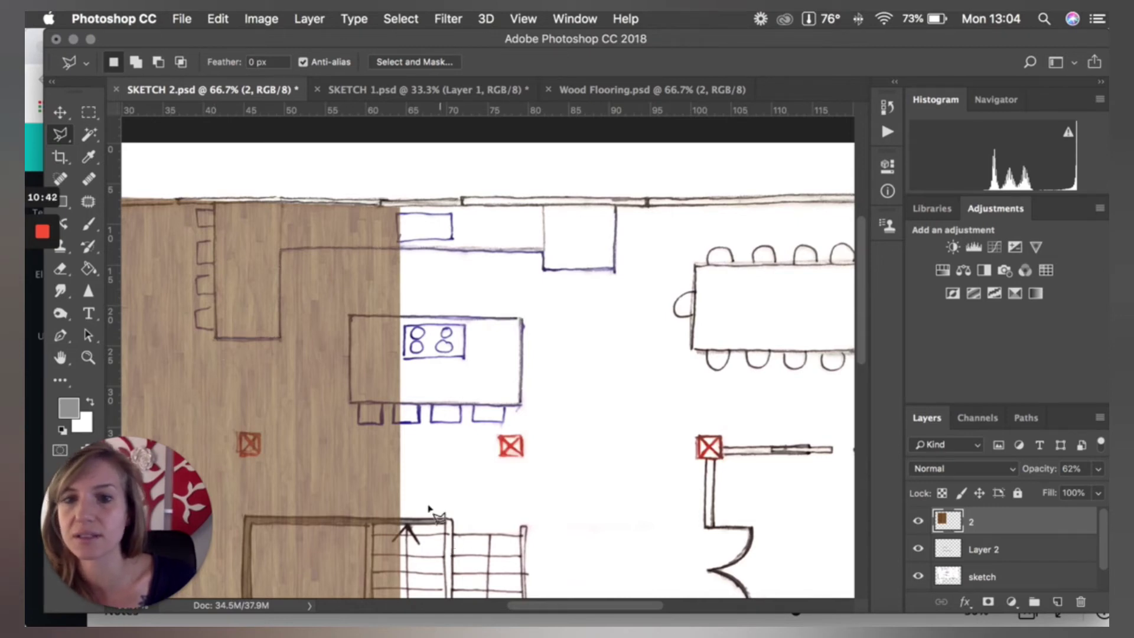
scroll(414, 425, down, 3)
click(449, 446)
click(246, 445)
scroll(260, 519, down, 5)
click(247, 499)
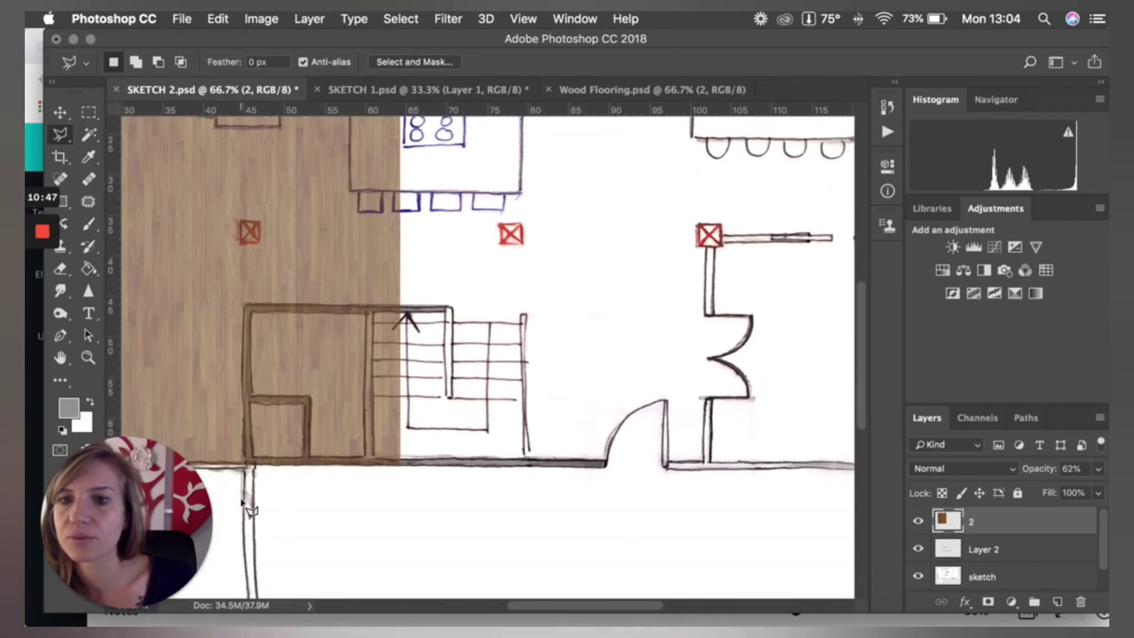
click(514, 504)
key(Delete)
key(super+d)
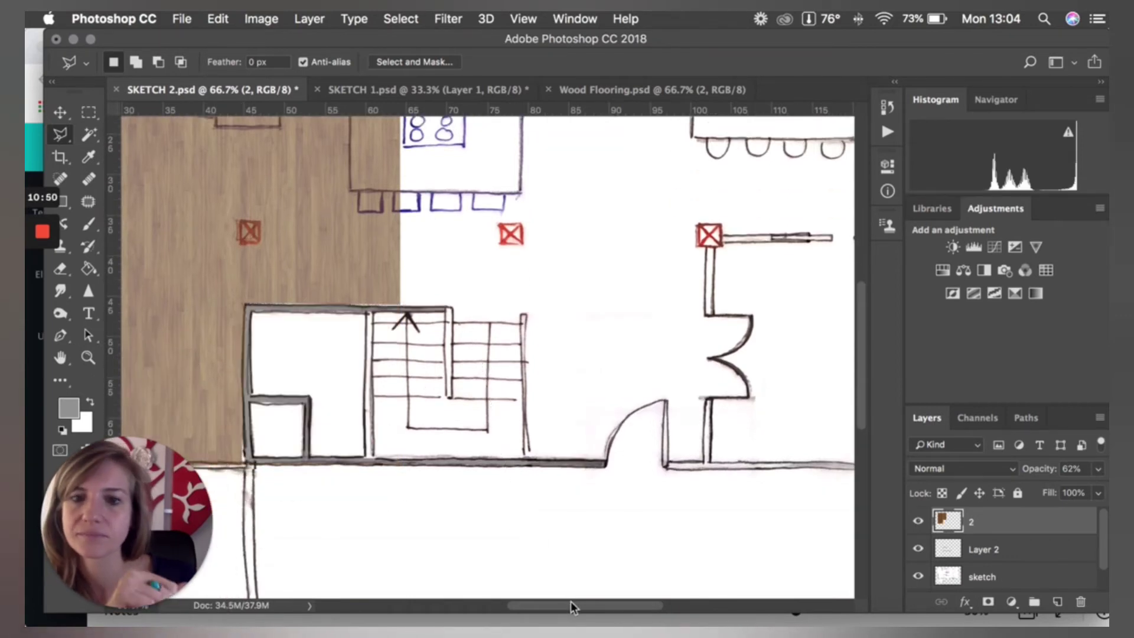
Step: Lasso the wood overlapping the plan's upper and left outer walls and the rectangular unit on the left wall, delete it, and deselect
drag(521, 607, 470, 607)
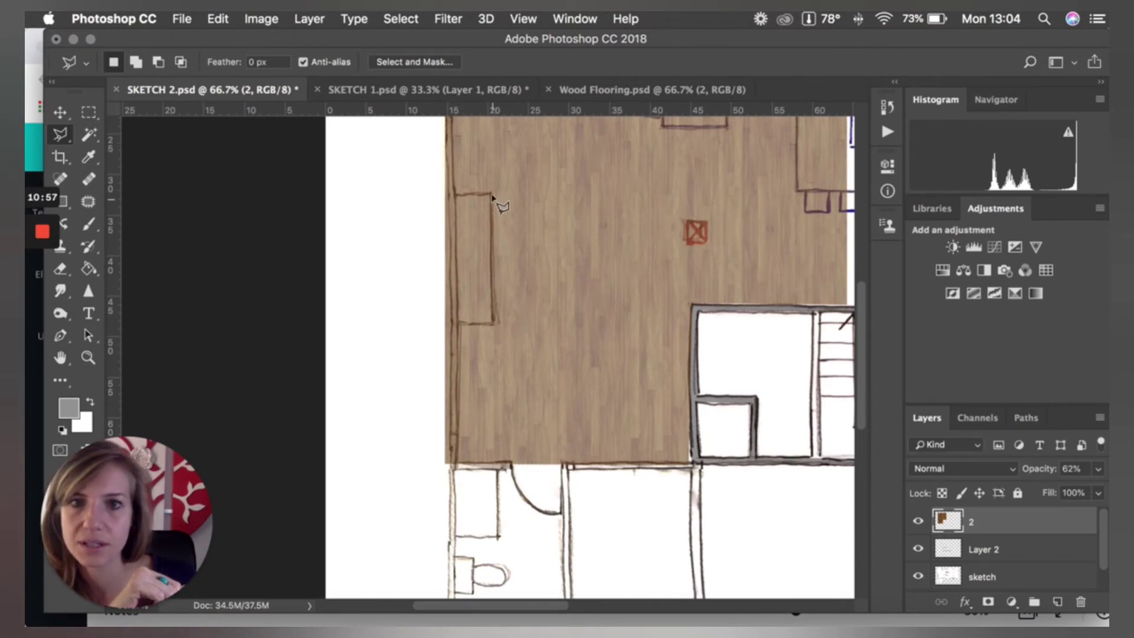
scroll(458, 198, up, 8)
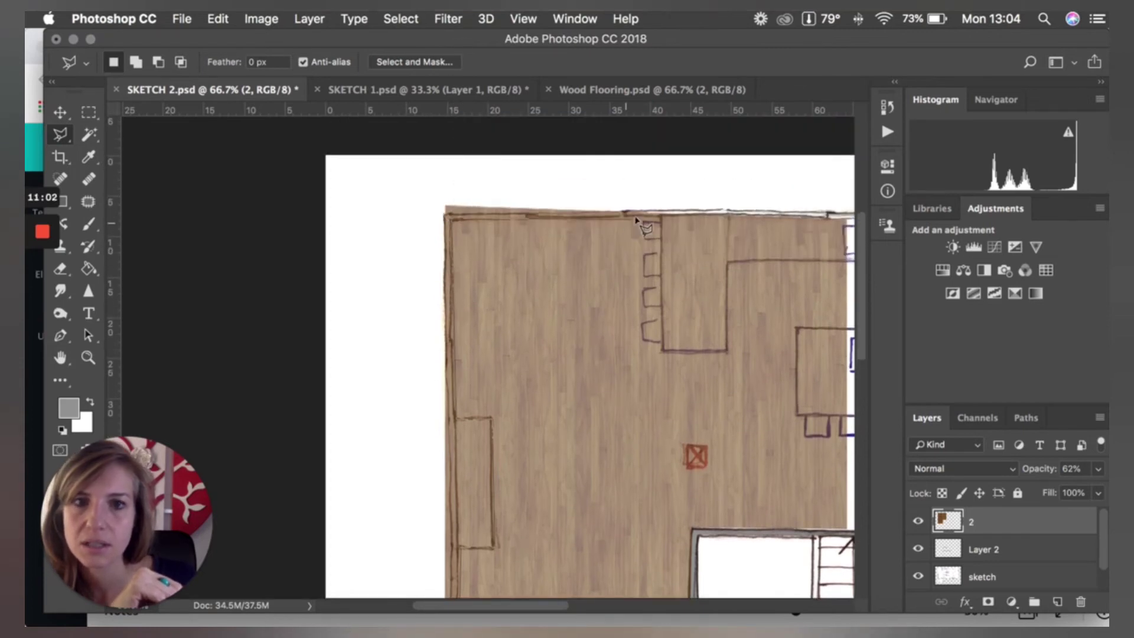
click(661, 175)
click(400, 177)
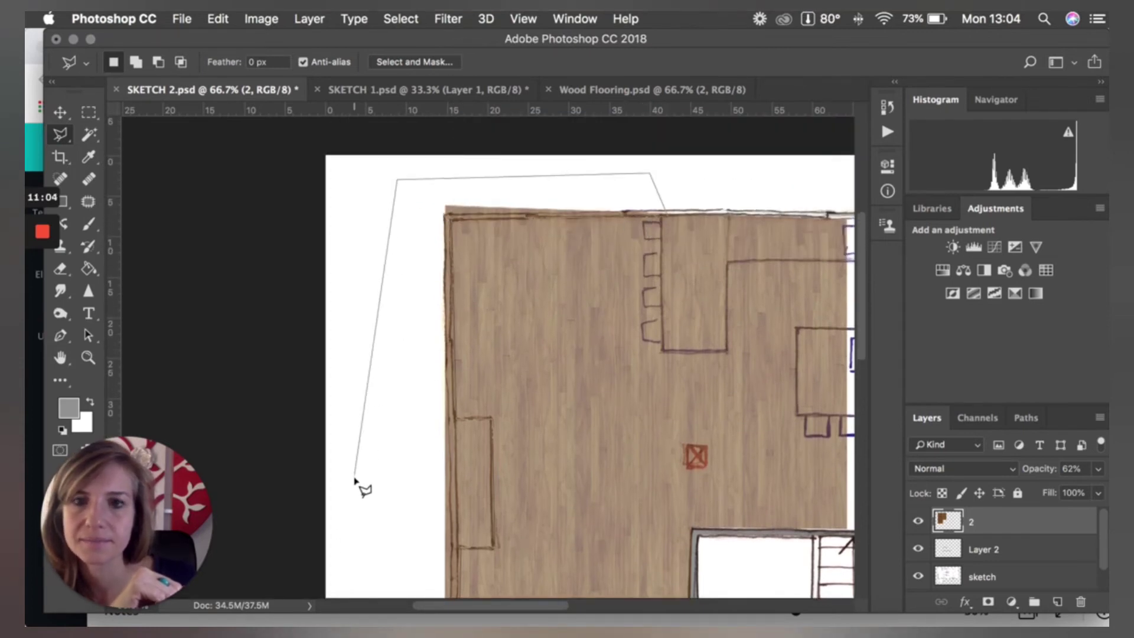
scroll(349, 561, down, 8)
scroll(349, 558, down, 4)
click(404, 487)
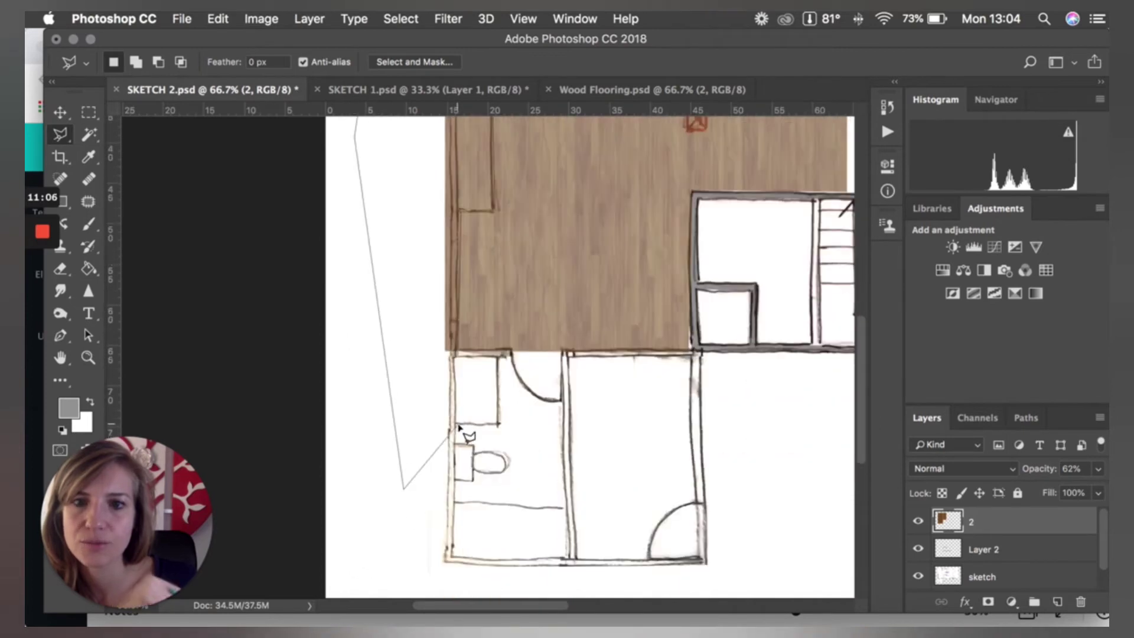
key(Escape)
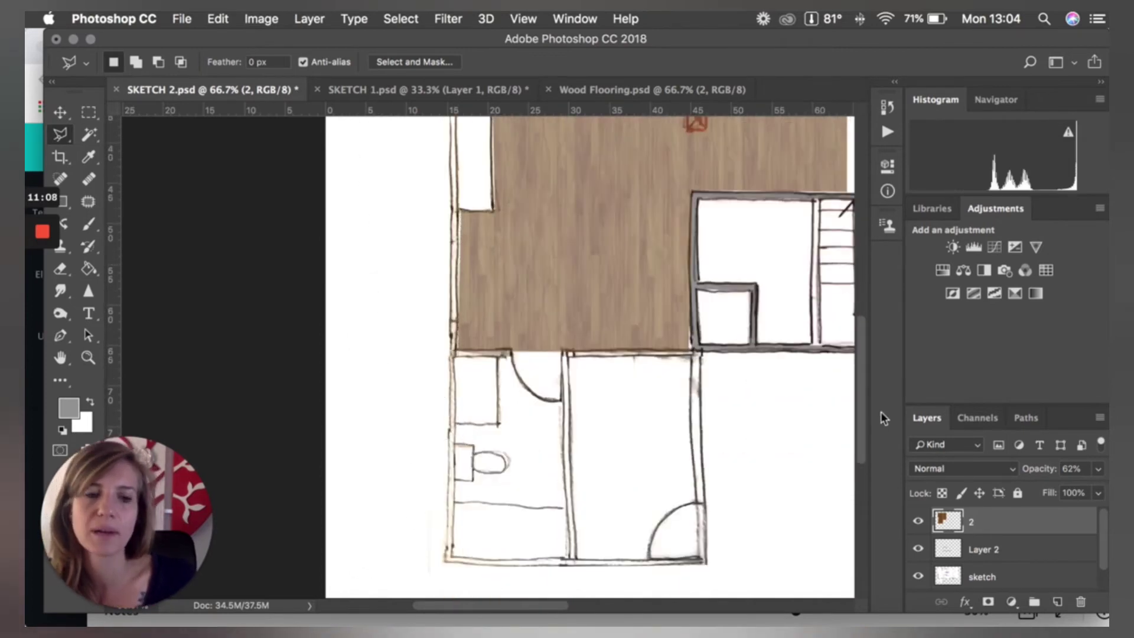
Step: Set the wood layer's blending mode to Multiply and its opacity to 100%
click(1004, 468)
click(983, 516)
click(1098, 469)
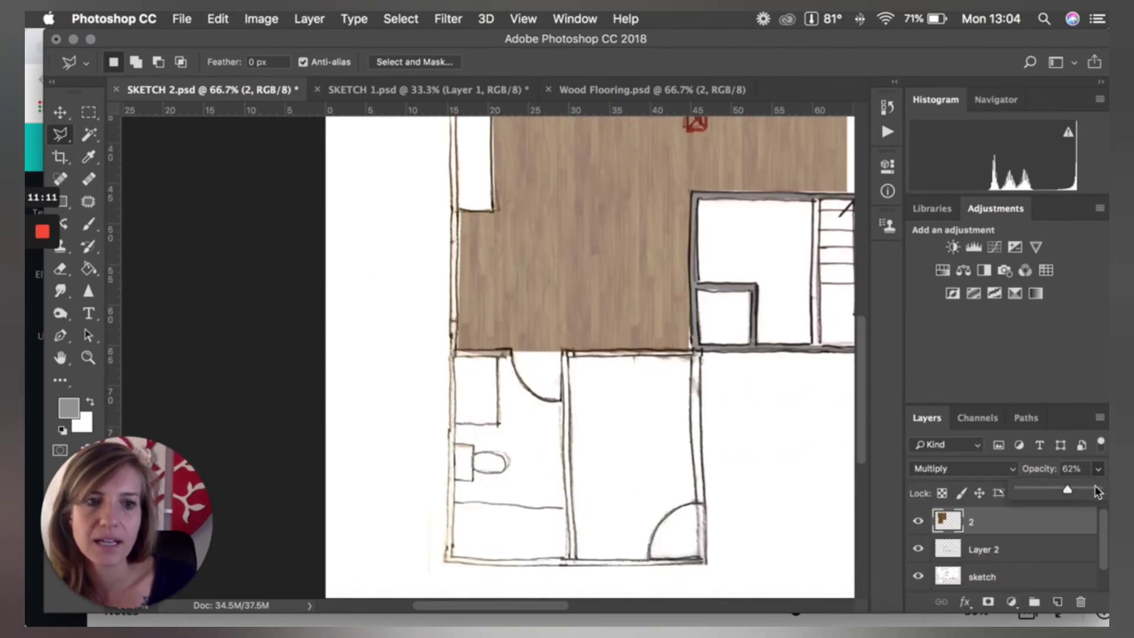
click(1098, 490)
key(super+minus)
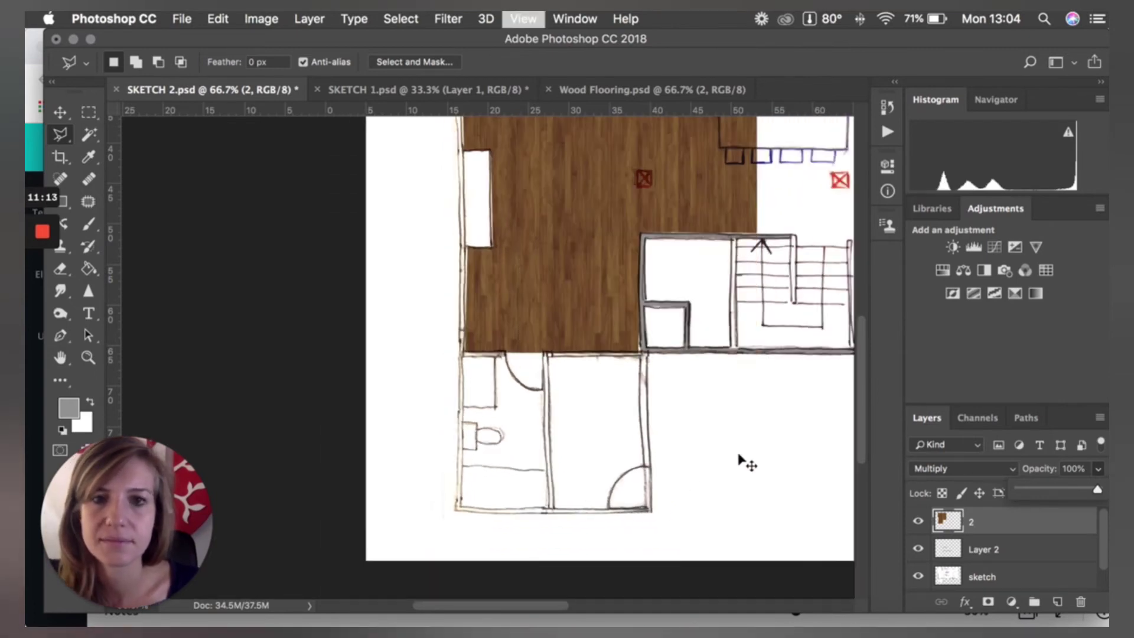
key(super+minus)
key(super+minus)
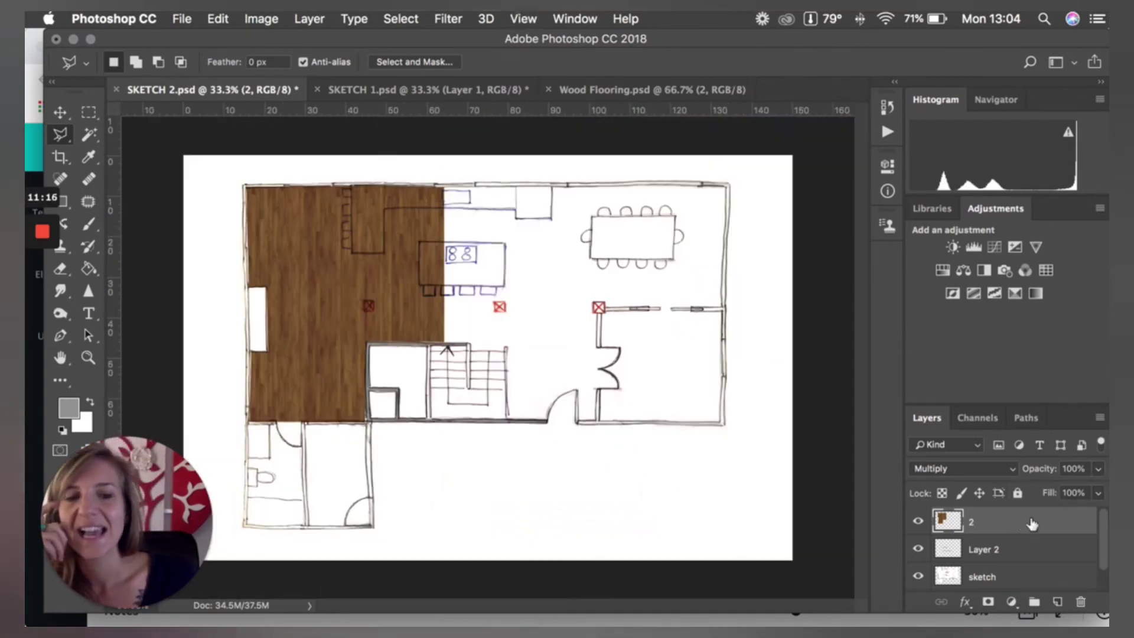
Step: Compare the wood layer in Normal blending mode and return it to Multiply
click(968, 466)
click(955, 421)
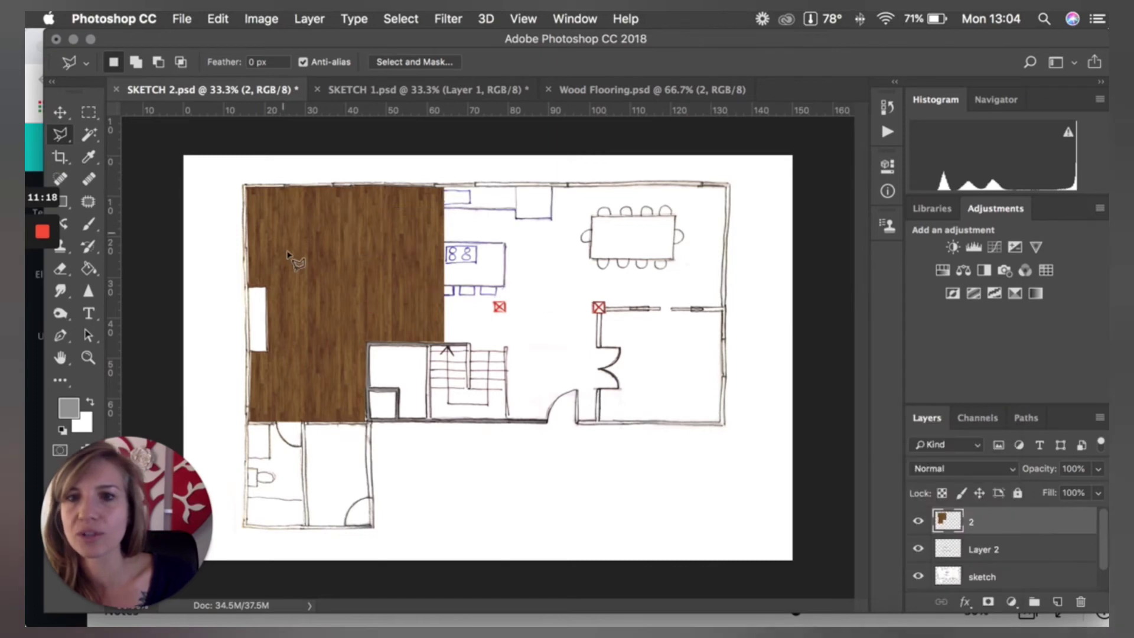
click(988, 466)
click(945, 514)
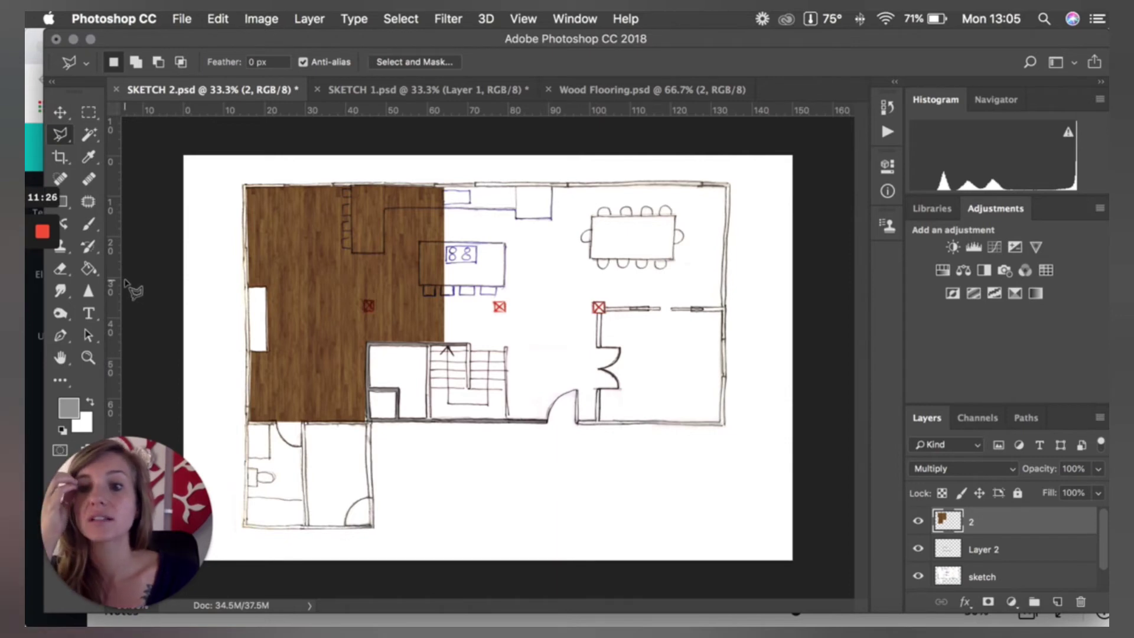
Step: Switch to Chrome and copy the enlarged beige, purple and coral Olivia Boho rug image from the search results
click(60, 112)
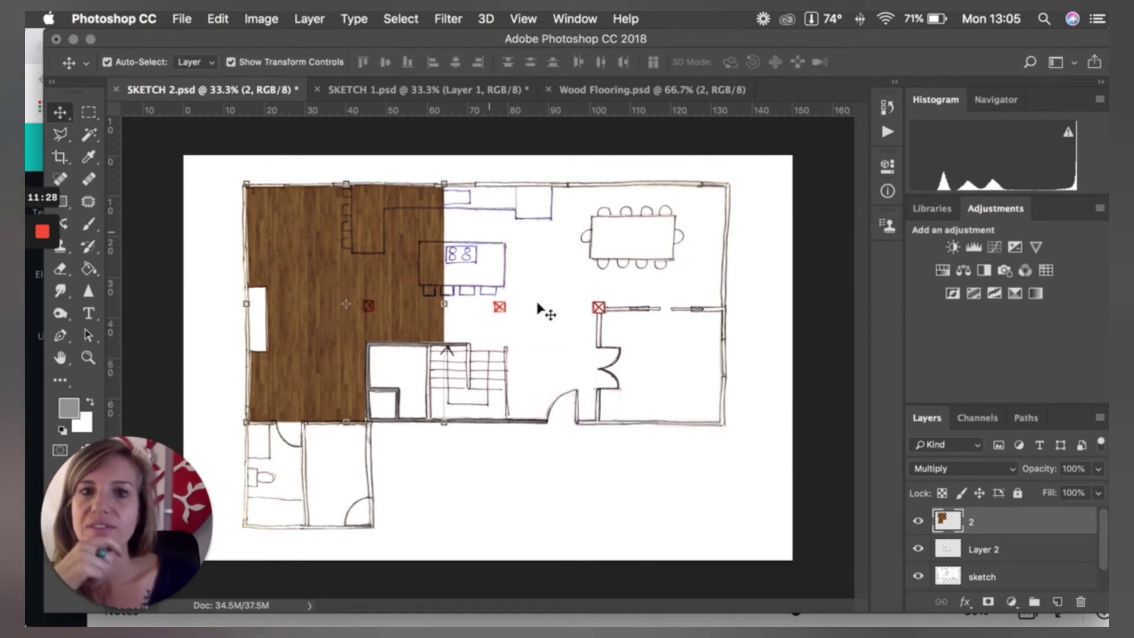
click(430, 620)
click(895, 49)
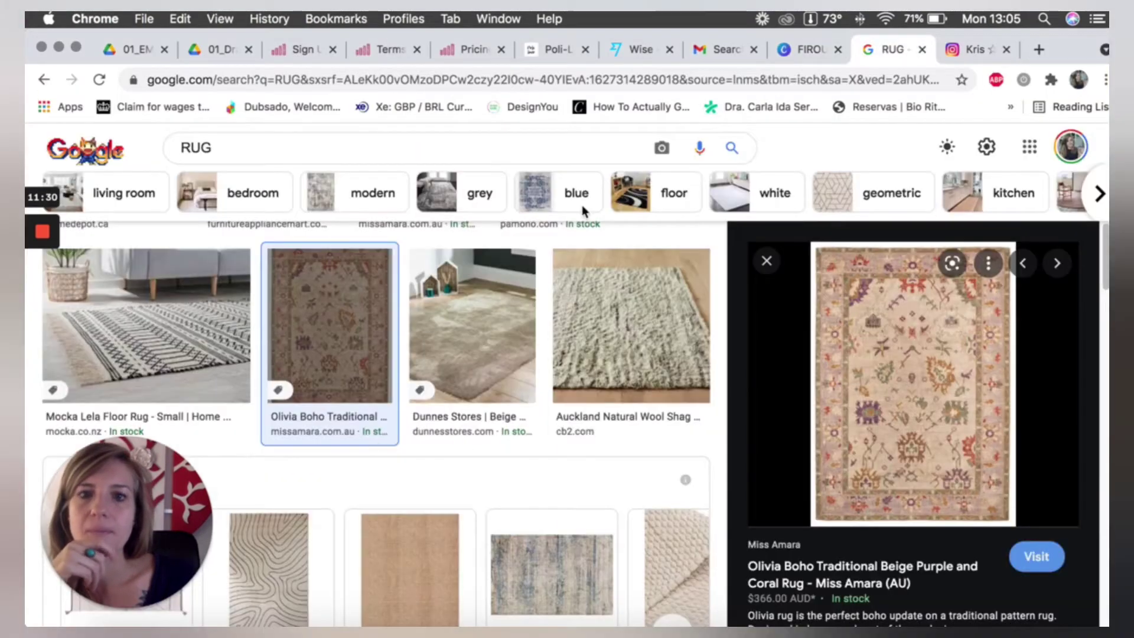
right_click(881, 319)
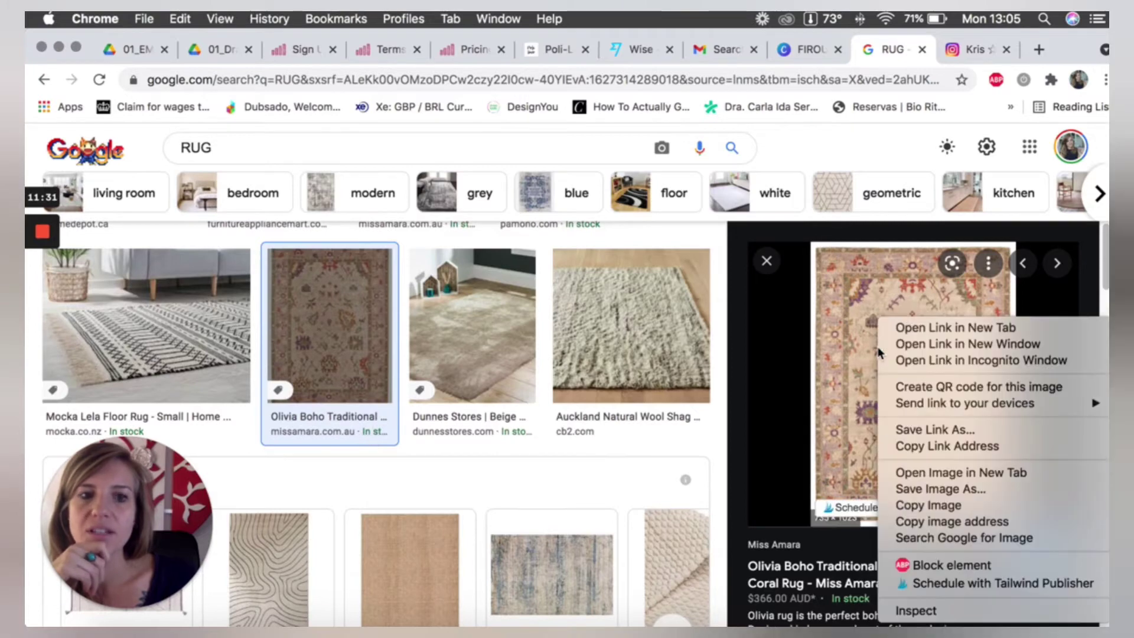
click(921, 507)
Step: Return to Photoshop, paste the rug image into SKETCH 2.psd and move it onto the wood floor
click(469, 619)
key(super+v)
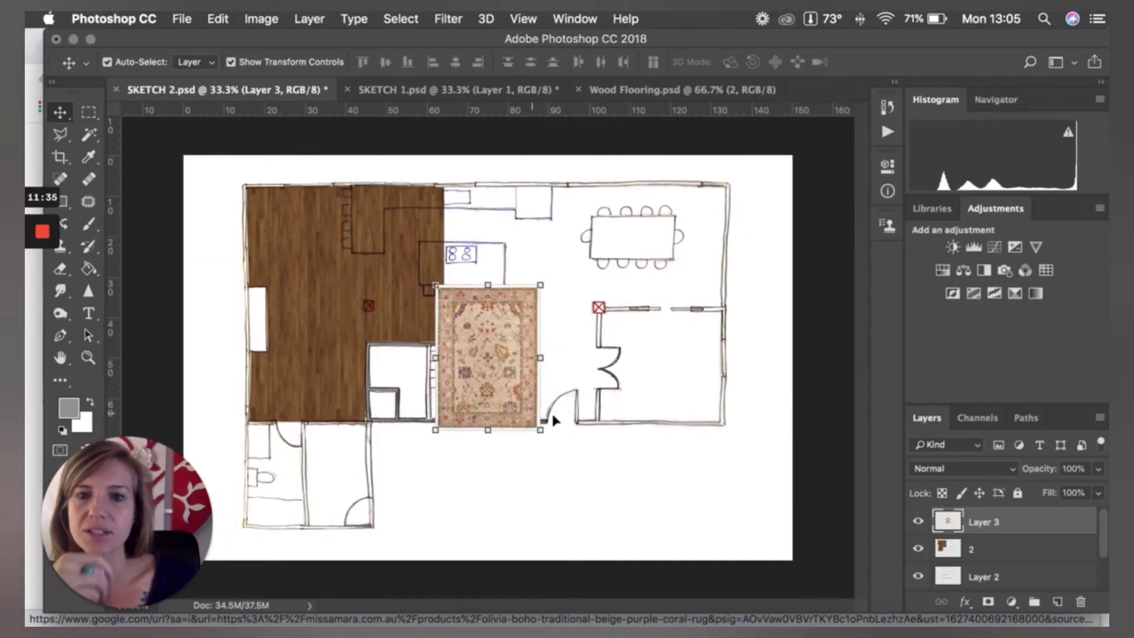
drag(497, 413, 361, 388)
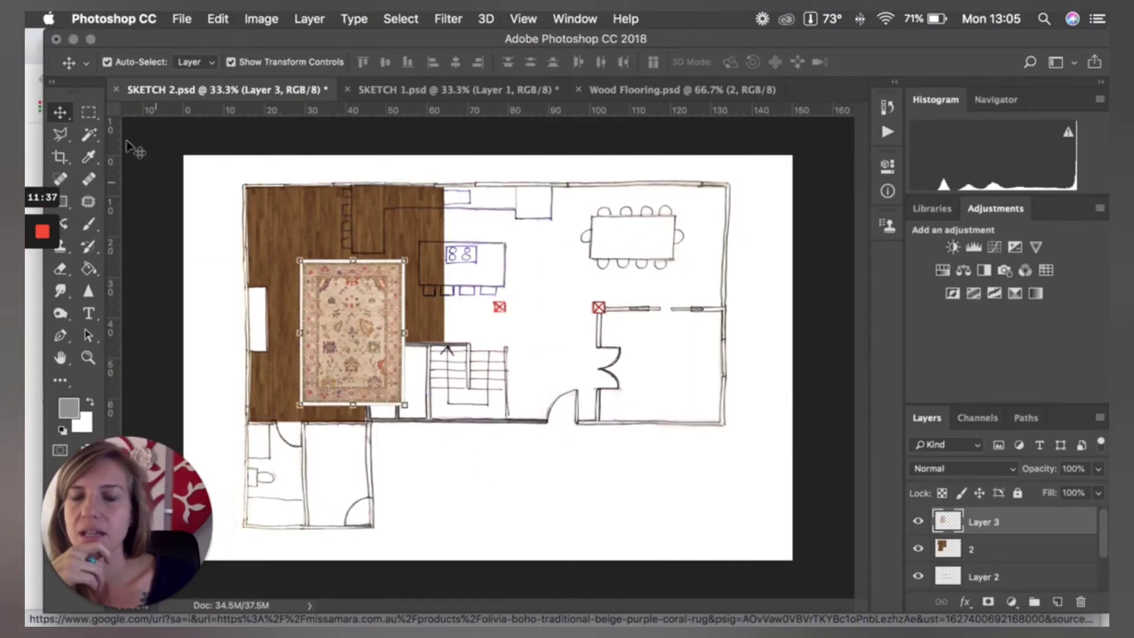
Step: Select the white border around the rug image with the Magic Wand and remove it
click(88, 137)
key(super+equal)
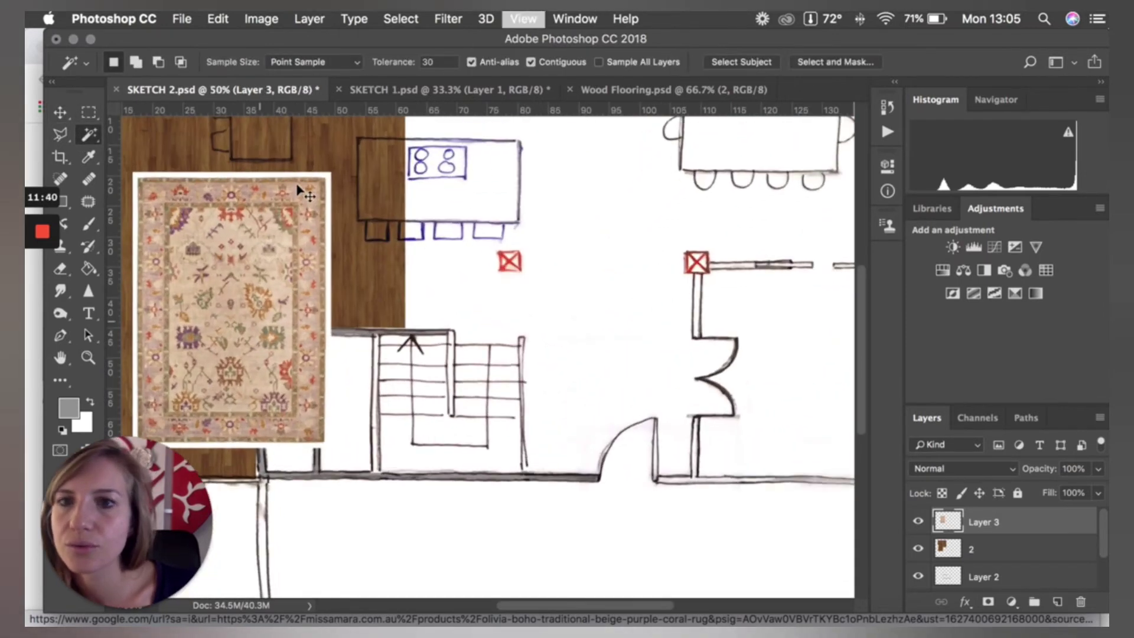
key(super+equal)
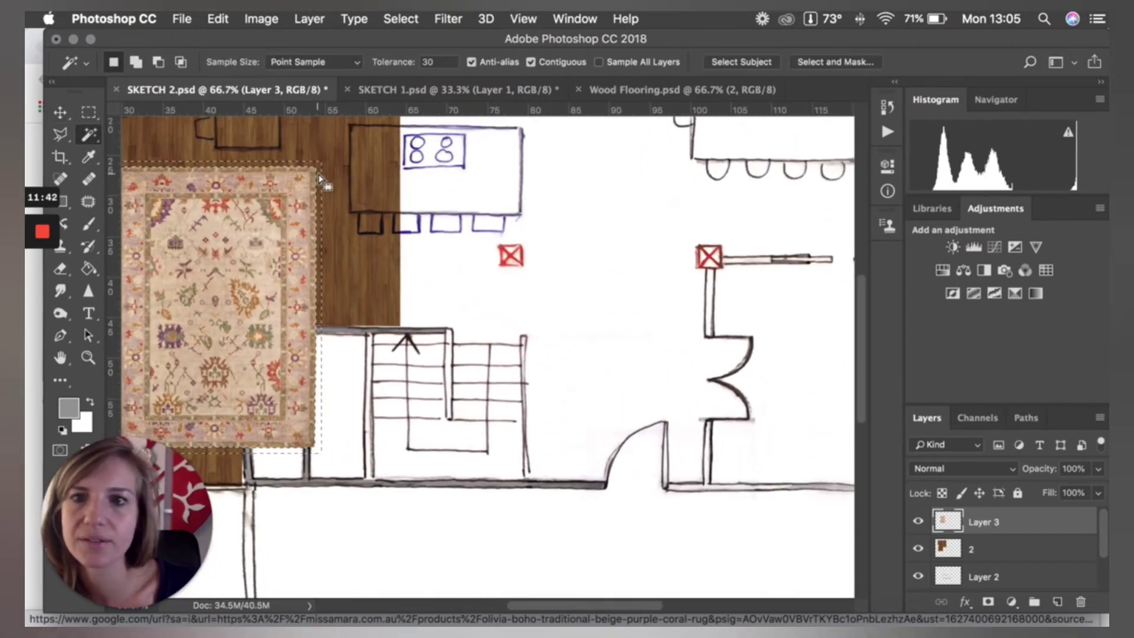
Step: Scale the rug down to about 67% and place it on the wood floor beside the rectangular unit on the outer wall
key(v)
drag(535, 604, 503, 611)
drag(459, 448, 317, 359)
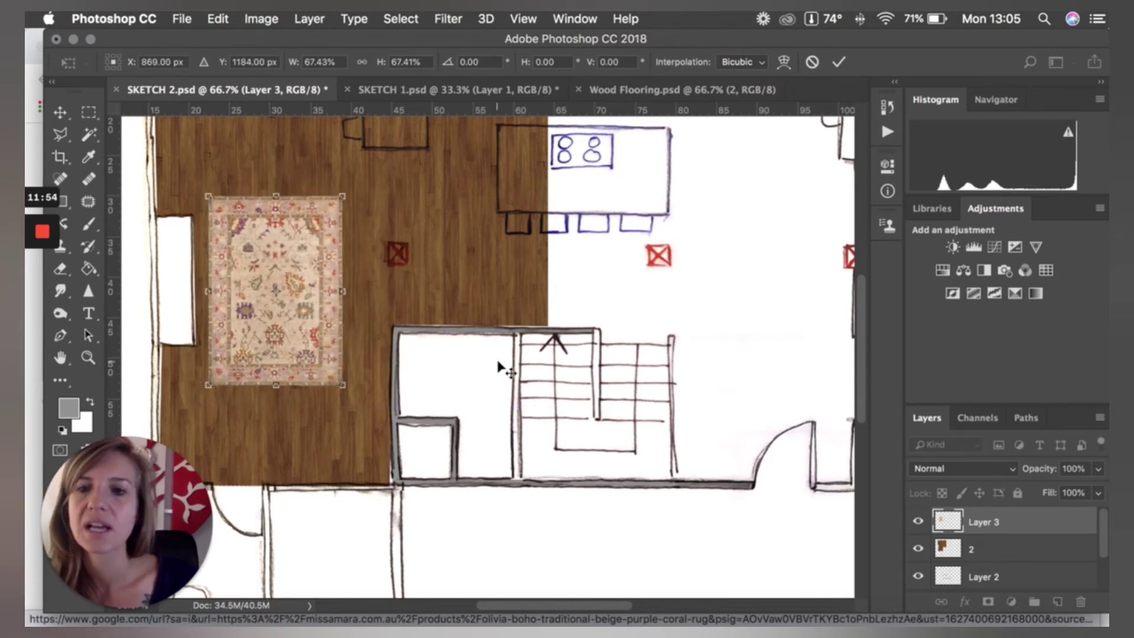
key(Return)
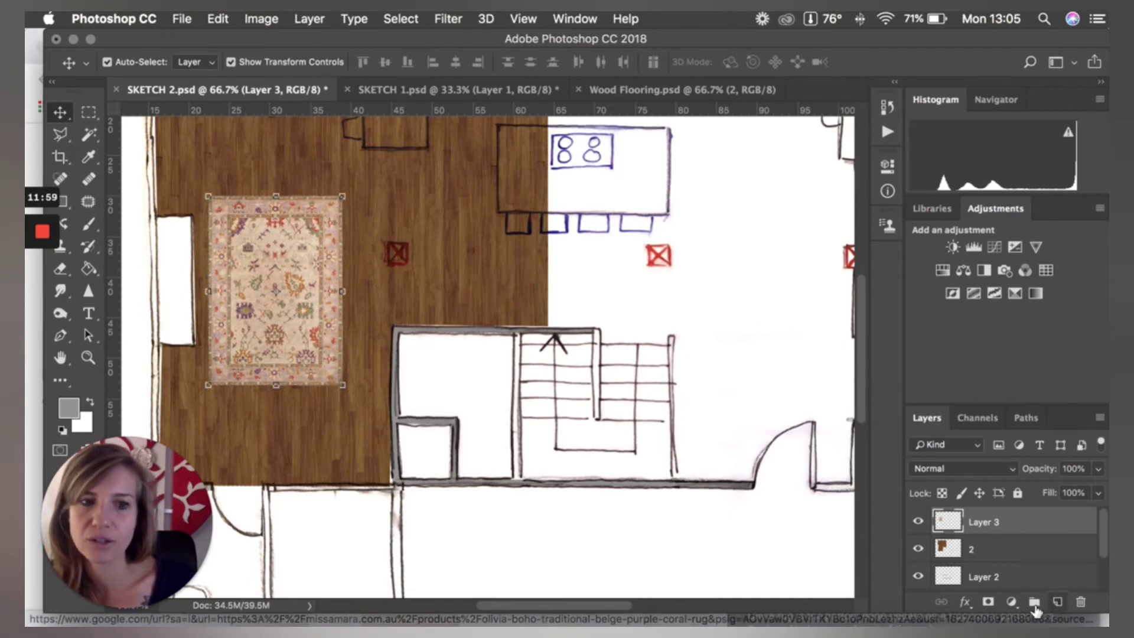
Step: Add a drop shadow to the rug layer and set its angle to -57°
click(967, 601)
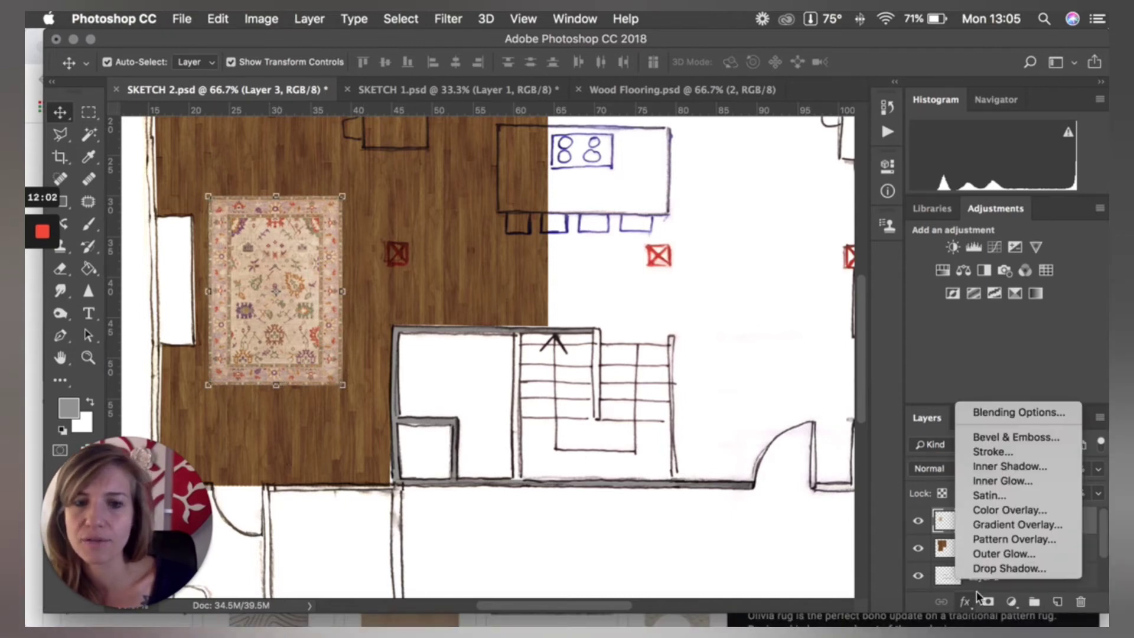
click(986, 569)
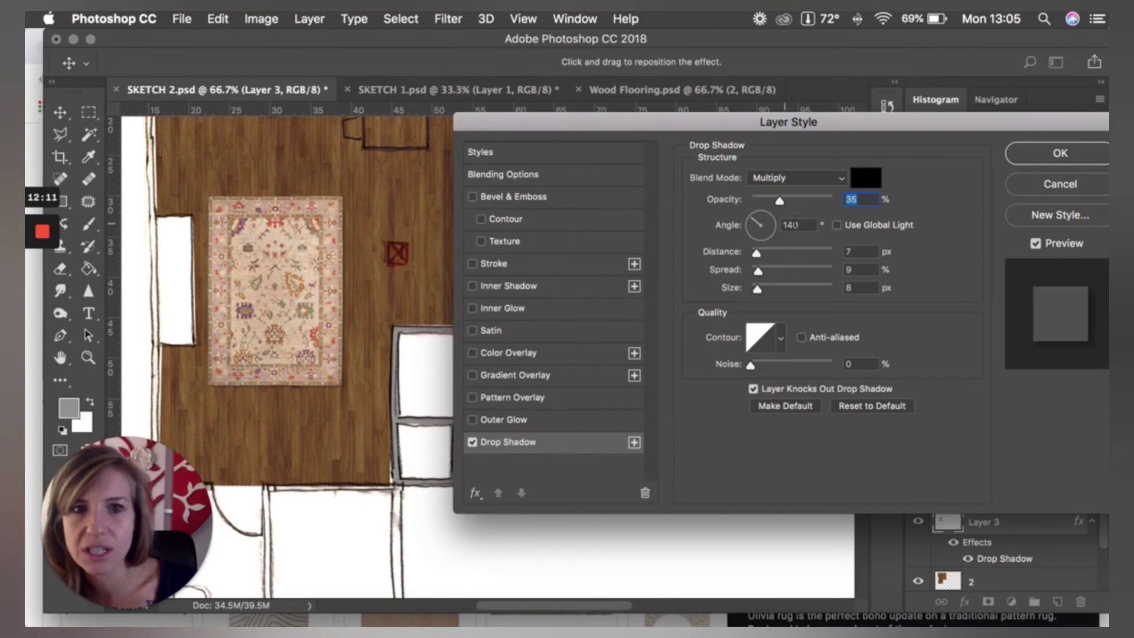
drag(752, 228, 754, 232)
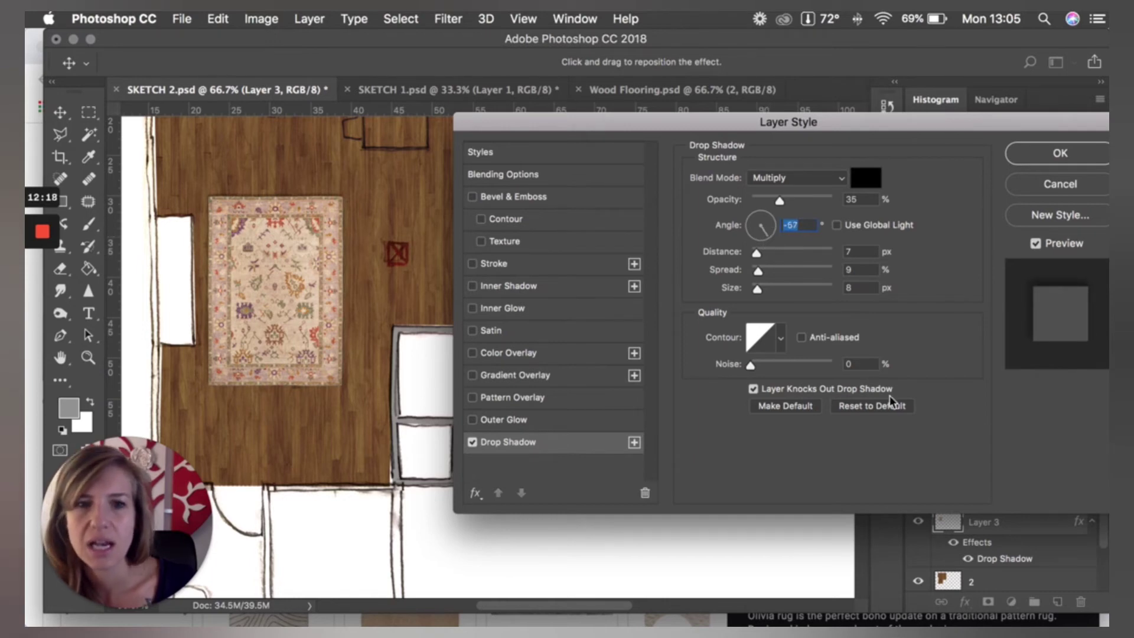
click(1040, 158)
scroll(271, 430, up, 5)
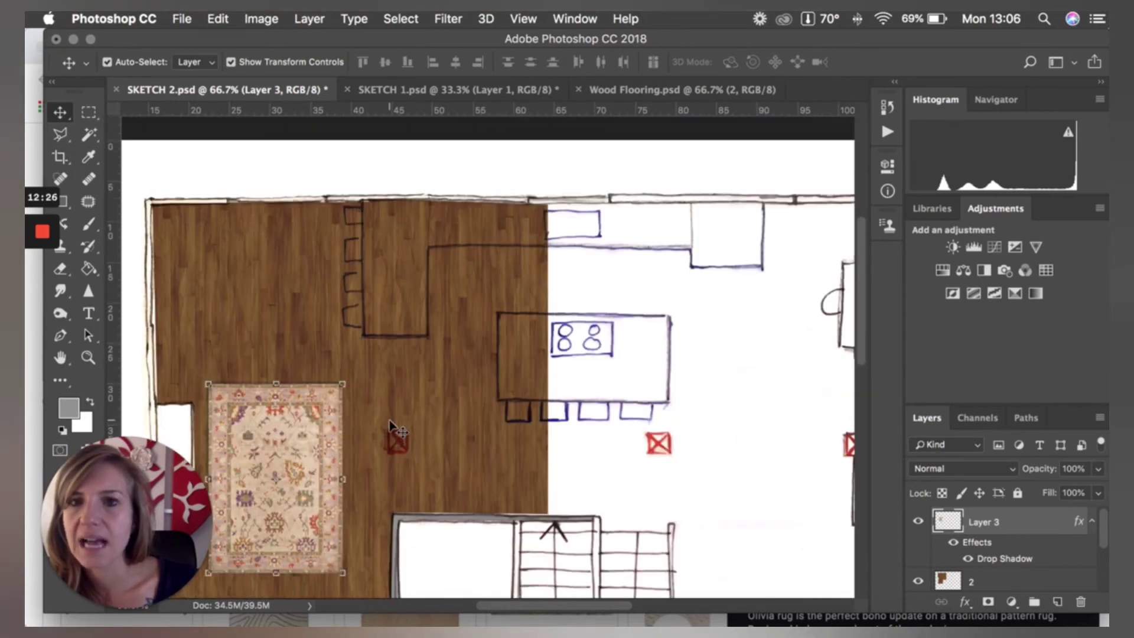
click(420, 631)
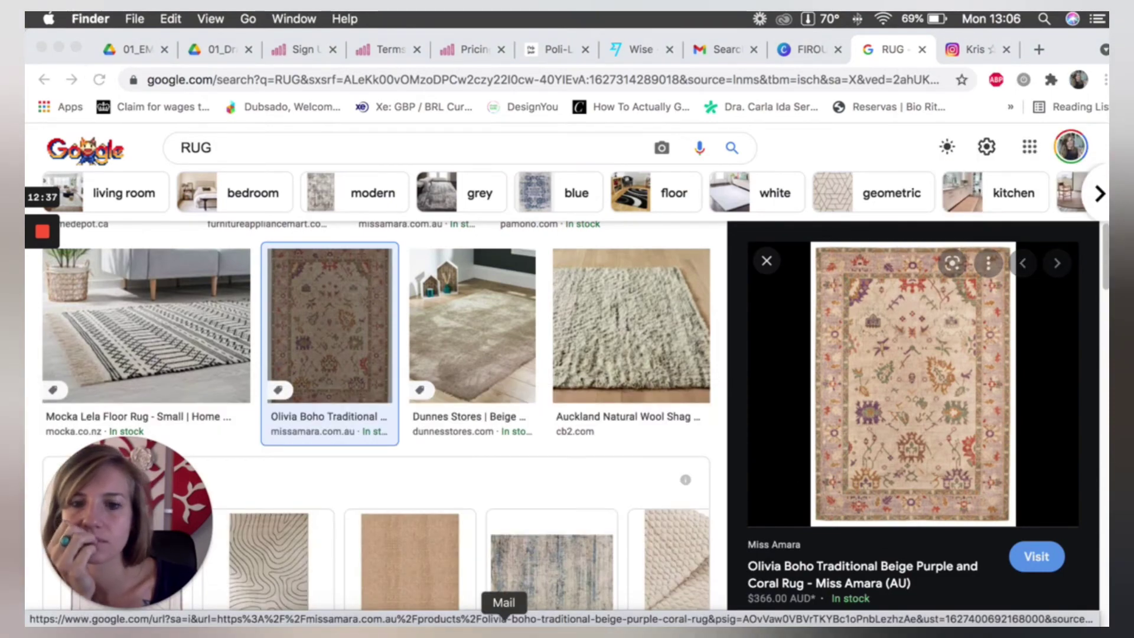
click(447, 629)
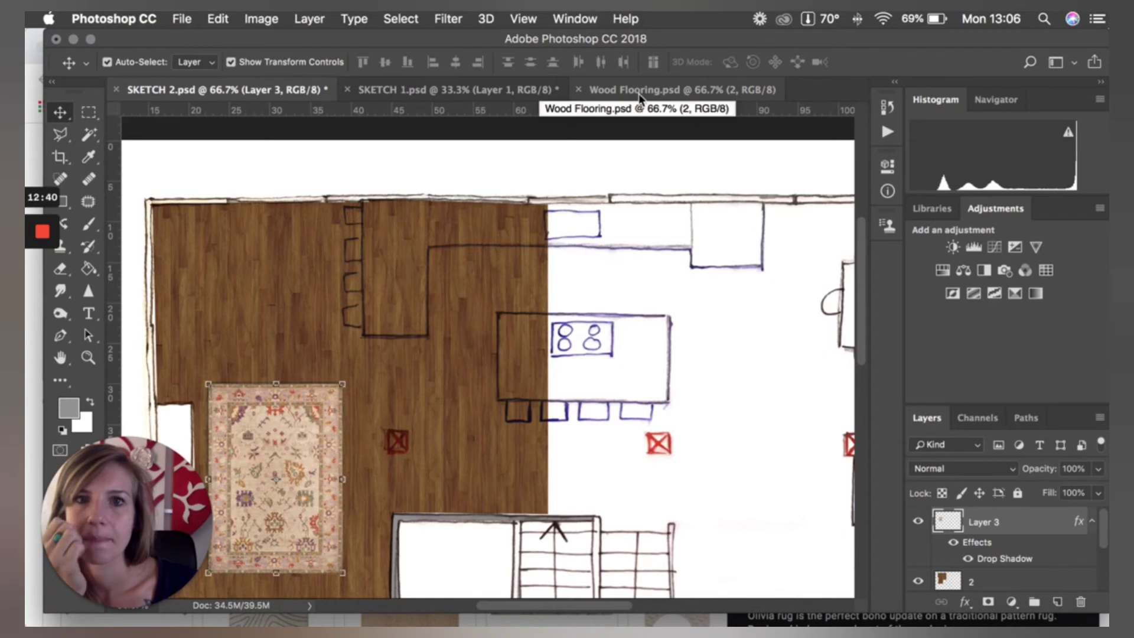
Step: Find the kitchen island's marble_1 layer in SKETCH 1.psd and copy it into SKETCH 2.psd
click(472, 89)
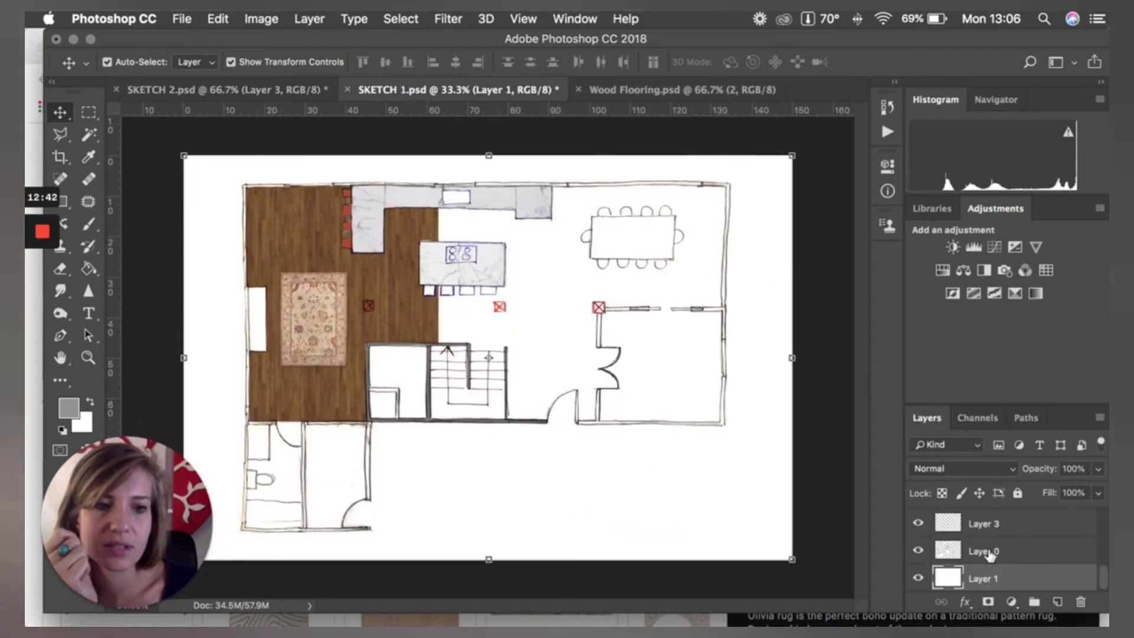
scroll(990, 555, up, 5)
scroll(981, 550, down, 1)
scroll(977, 546, up, 1)
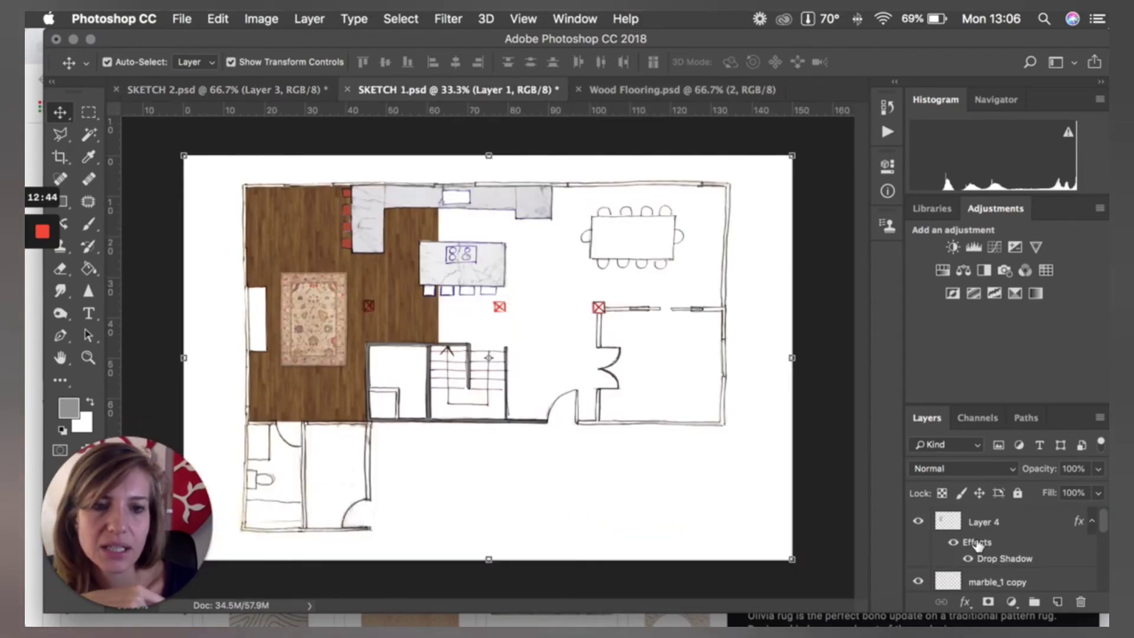
click(998, 580)
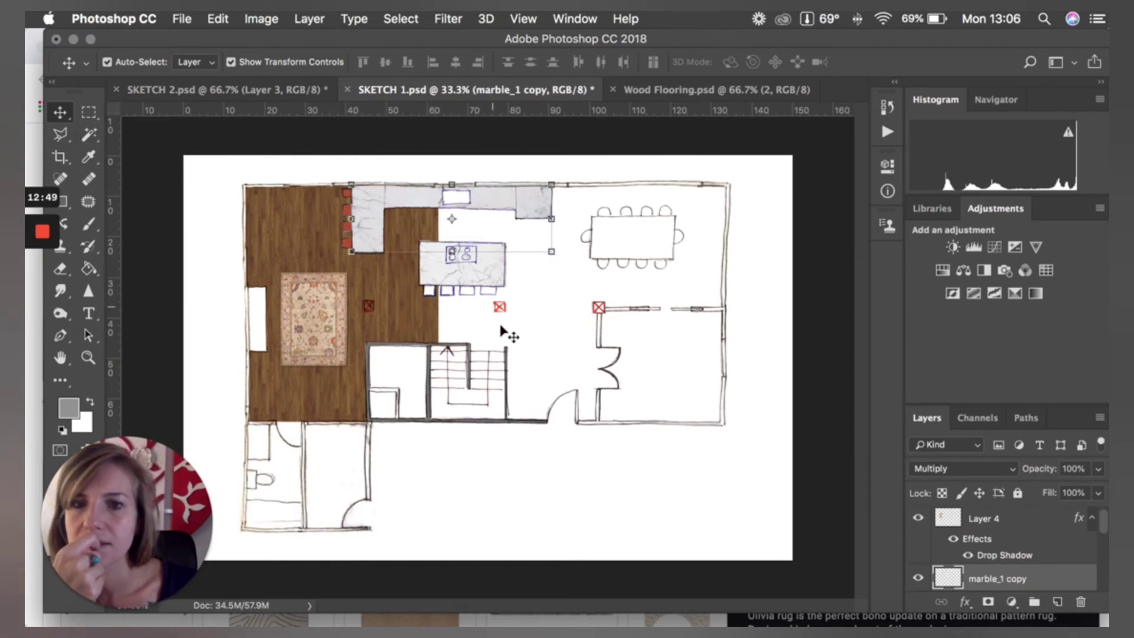
click(492, 281)
mouse_move(160, 143)
mouse_down()
mouse_move(227, 92)
mouse_move(568, 364)
mouse_up()
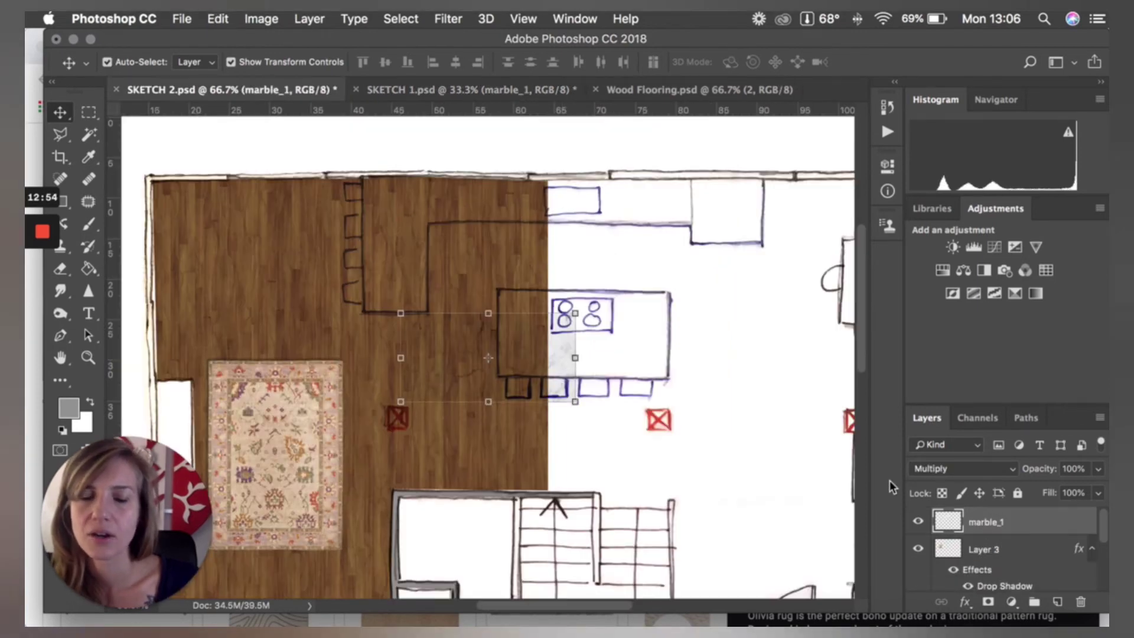
Step: Set the marble layer's blending mode to Normal and fit the marble to the kitchen island's outline
click(1004, 470)
click(941, 421)
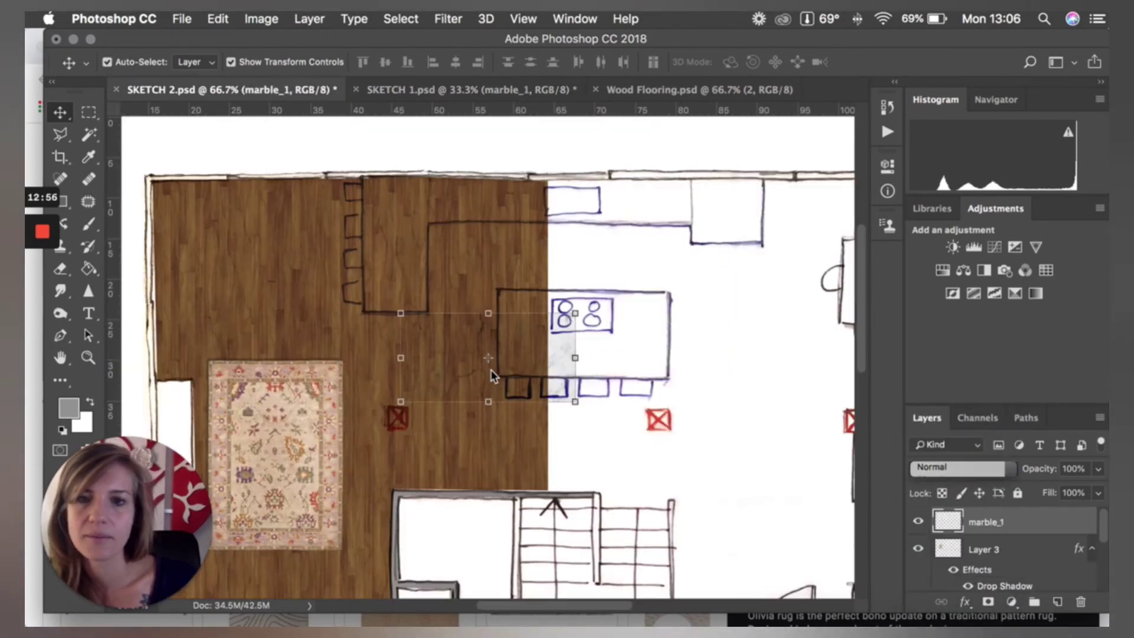
drag(468, 361, 546, 345)
drag(674, 380, 422, 205)
click(839, 62)
Step: Add a second marble_1 layer and stretch it to cover the full extent of the L-shaped kitchen counter
key(super+v)
key(super+t)
drag(449, 259, 451, 311)
drag(534, 243, 764, 260)
key(Return)
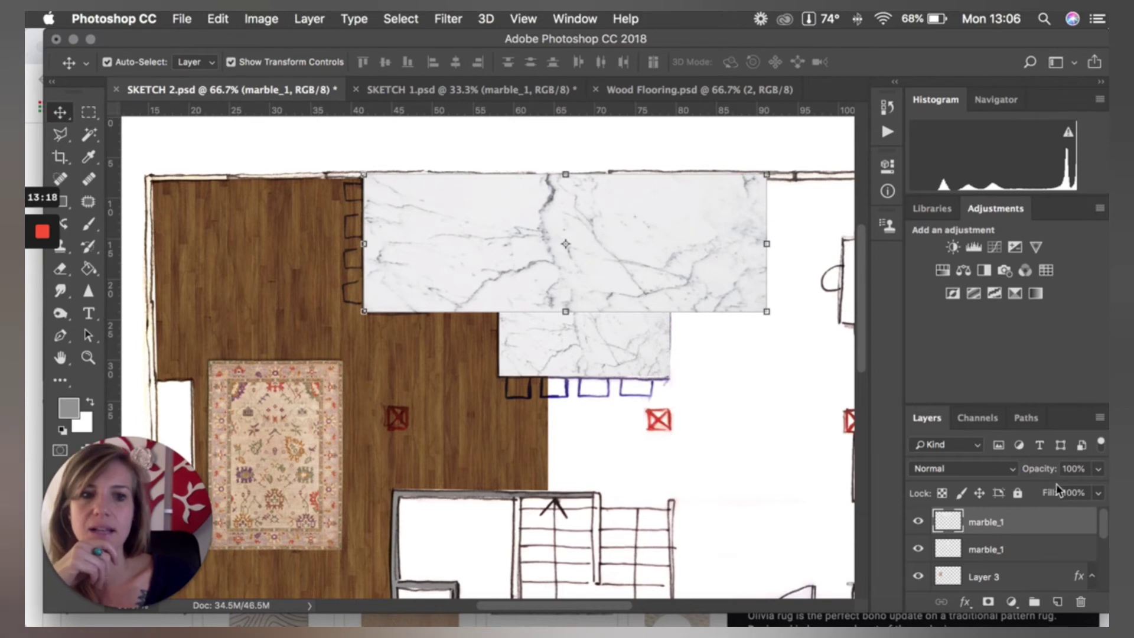
Step: Lower the counter marble's opacity to 48%, delete the marble outside the counter outline using rectangular selections, and deselect
click(1099, 469)
drag(1069, 485, 1053, 491)
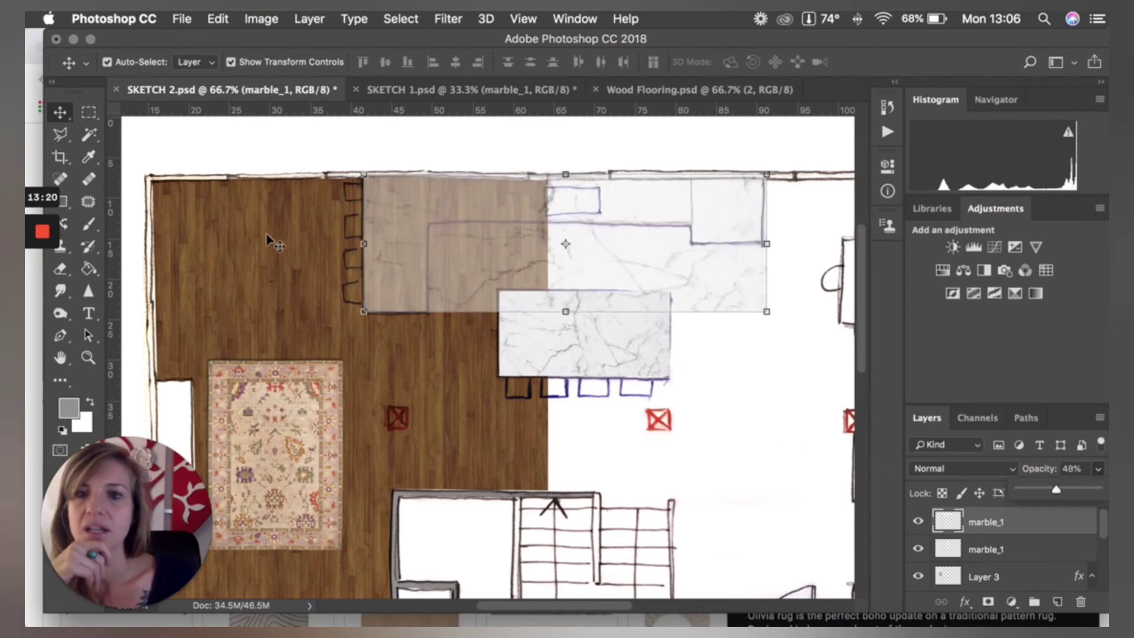
click(88, 116)
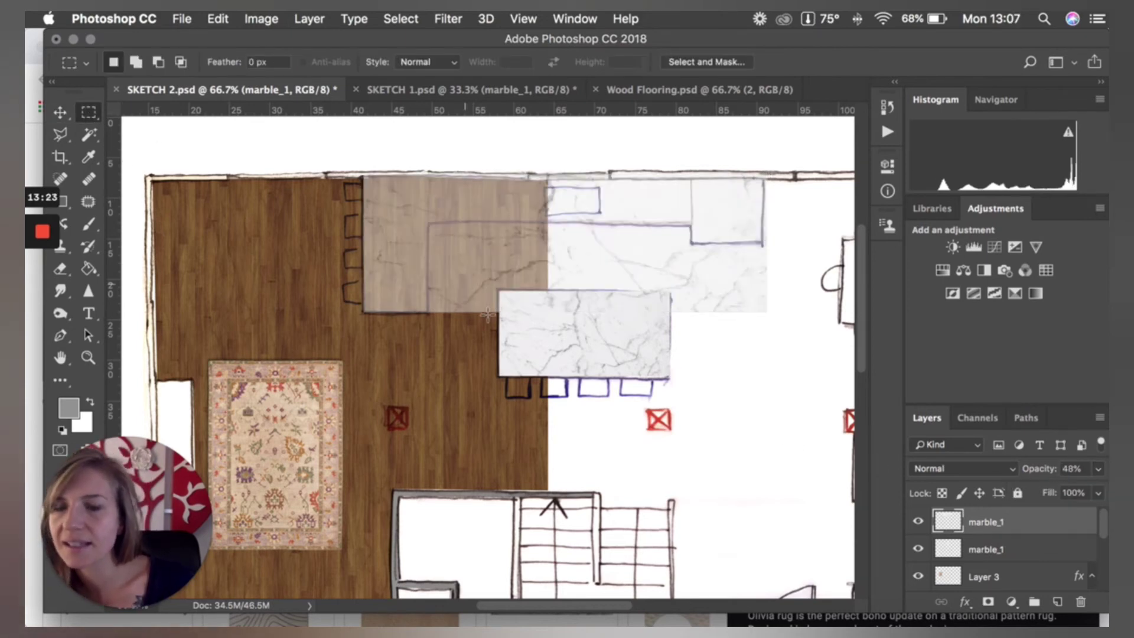
drag(429, 225, 690, 346)
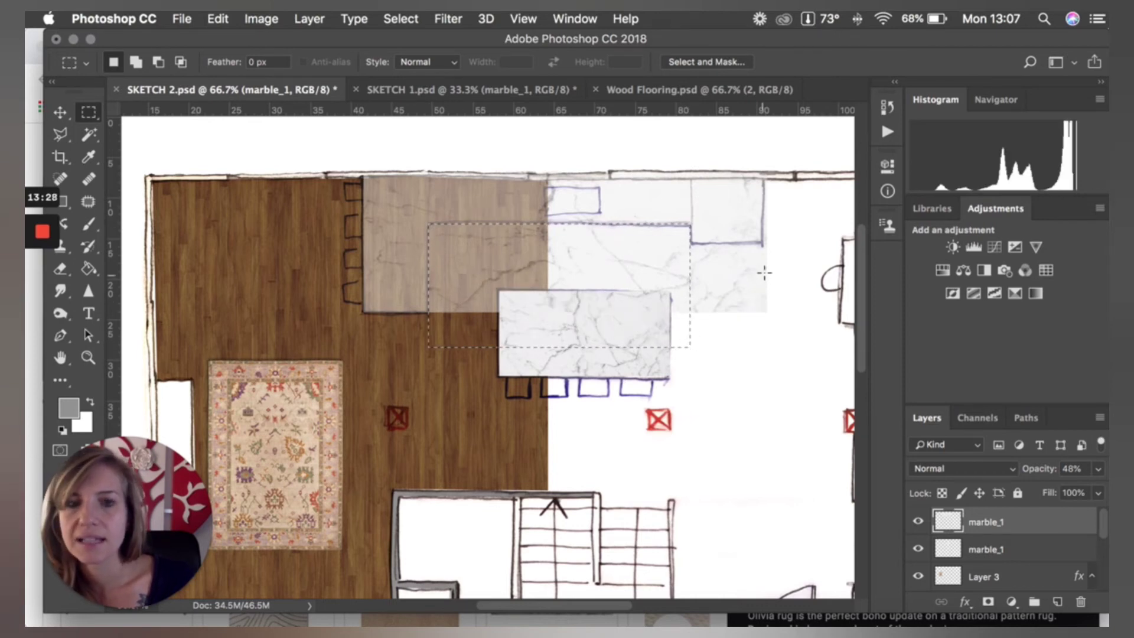
drag(776, 245, 670, 320)
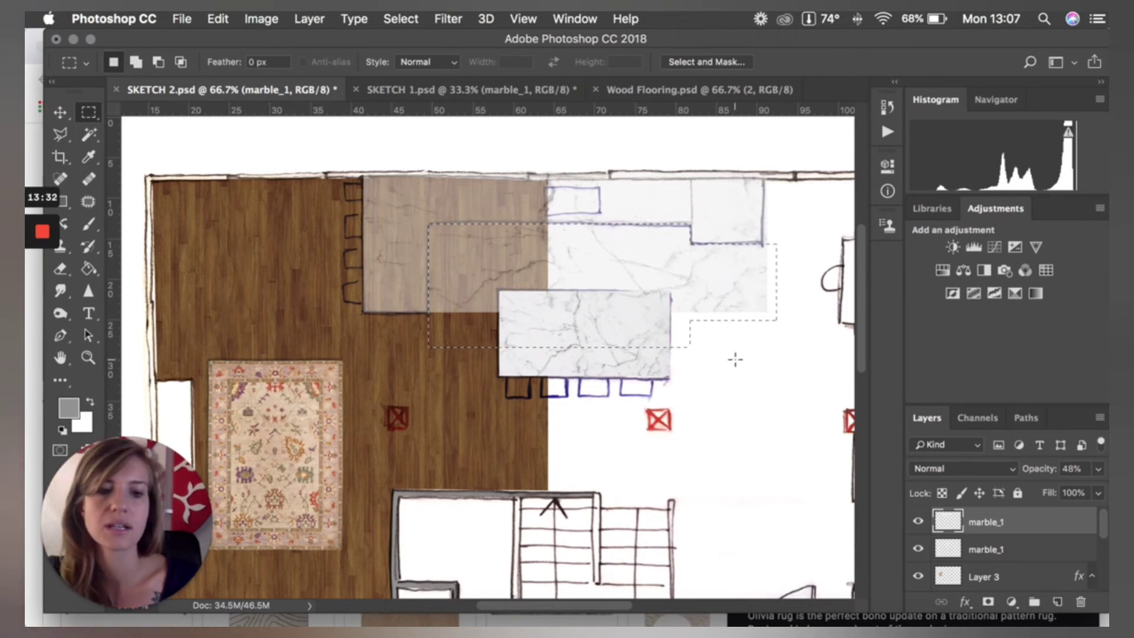
key(Delete)
key(super+d)
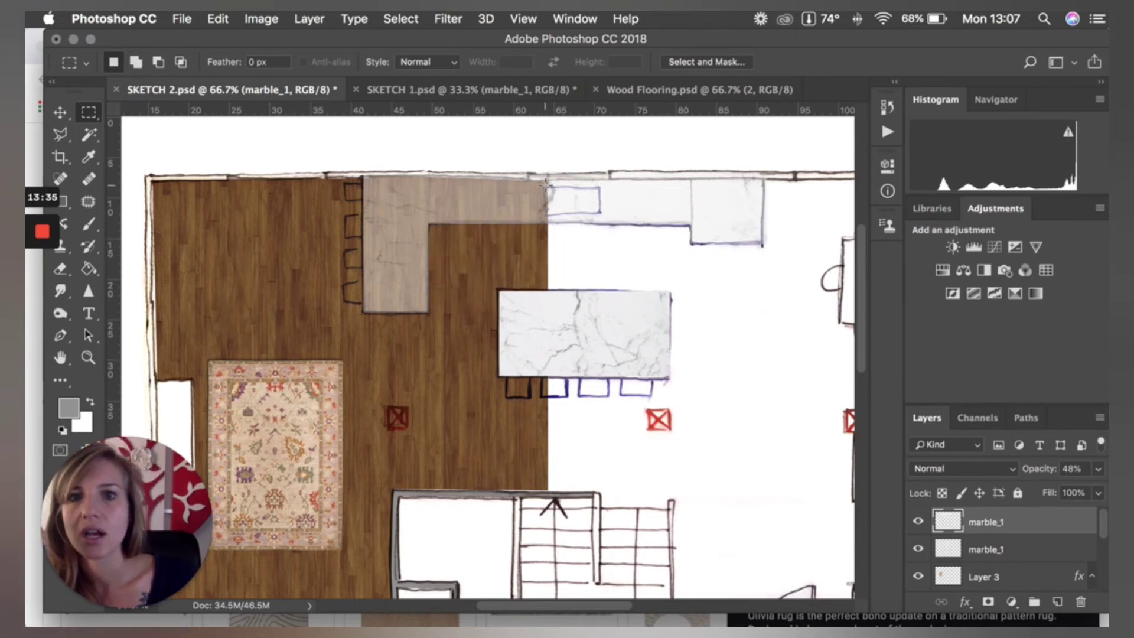
Step: Delete the marble inside the counter's sink rectangle and deselect
drag(544, 187, 601, 217)
key(Delete)
key(super+d)
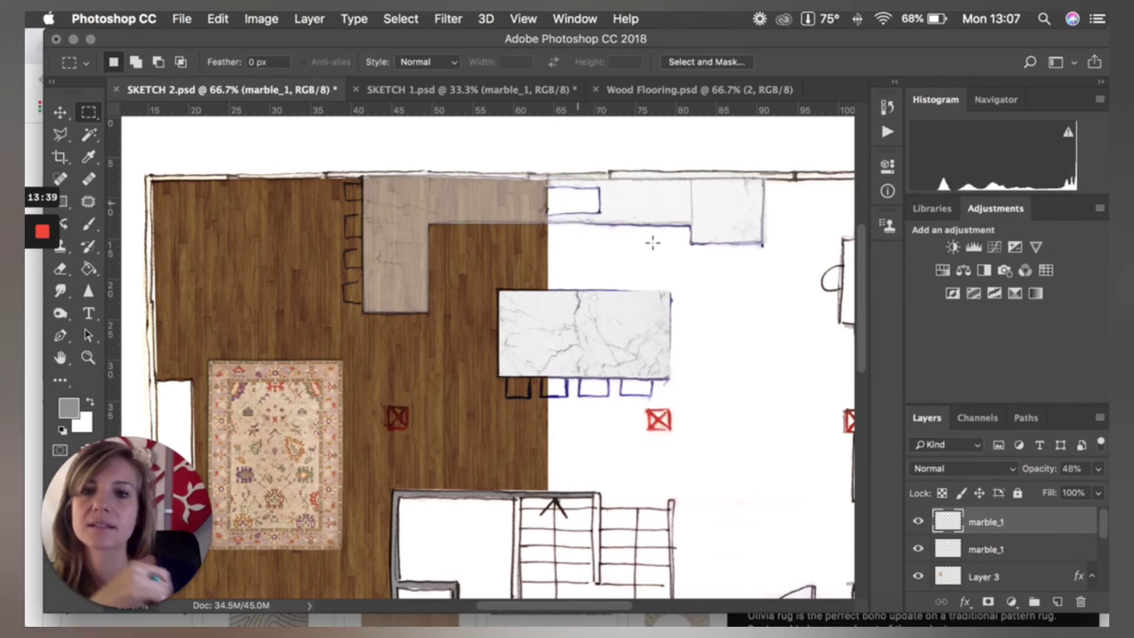
Step: Set the counter marble's opacity to 100% and its blending mode to Multiply
mouse_move(1096, 473)
mouse_down()
mouse_move(1091, 491)
mouse_move(1107, 492)
mouse_up()
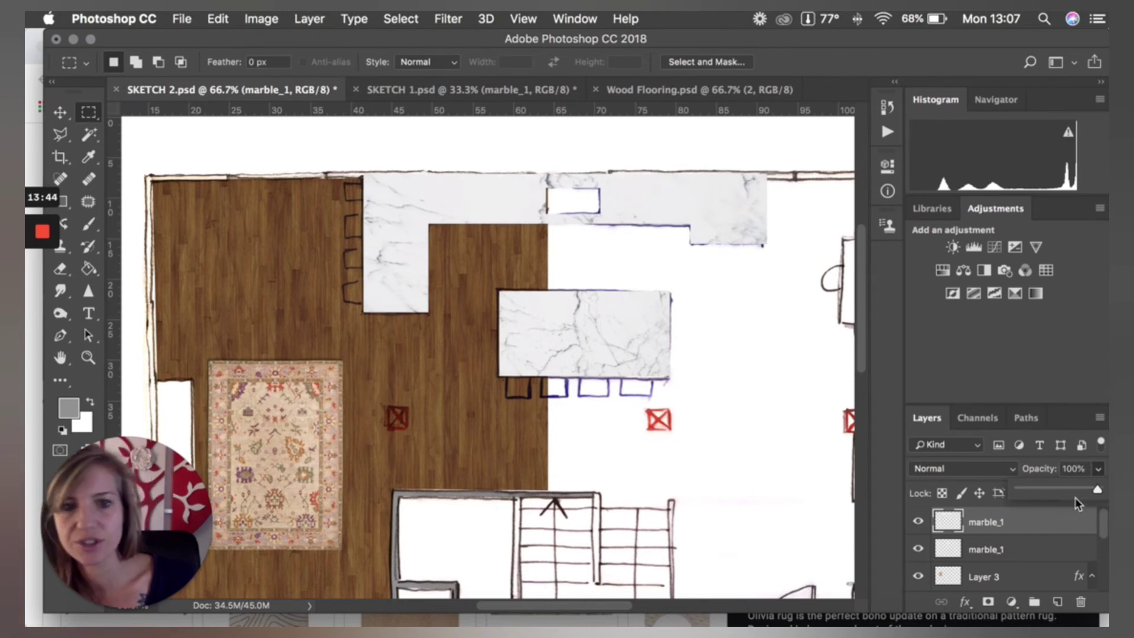
click(995, 471)
click(978, 514)
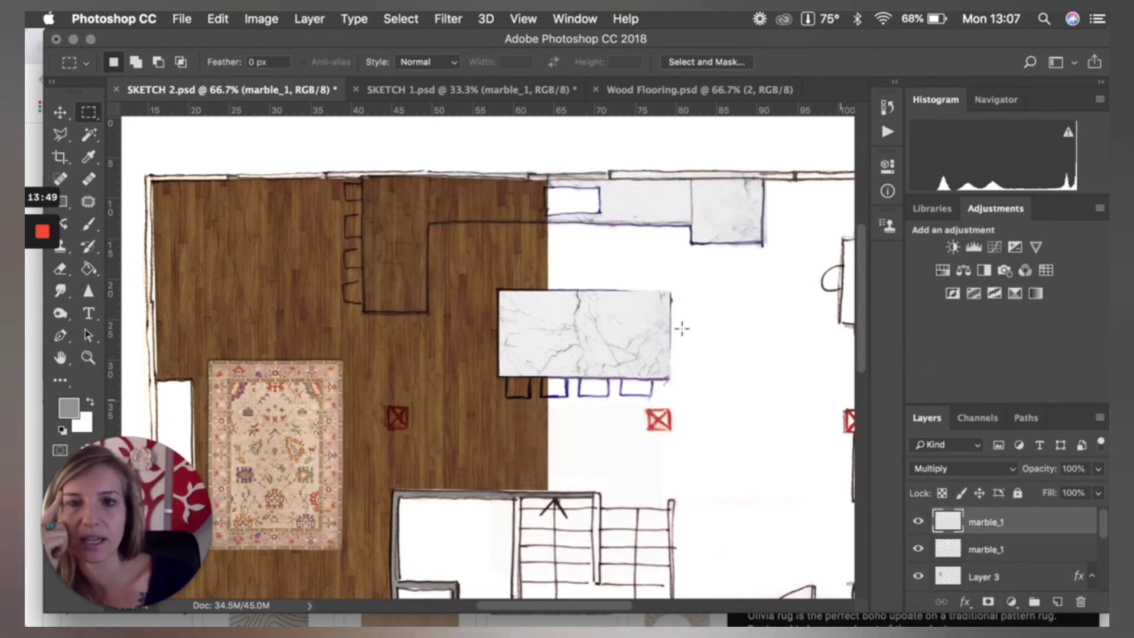
Step: Select the L-shaped counter's marble area by picking the empty area of its layer with the Magic Wand and inverting the selection
click(52, 112)
click(182, 284)
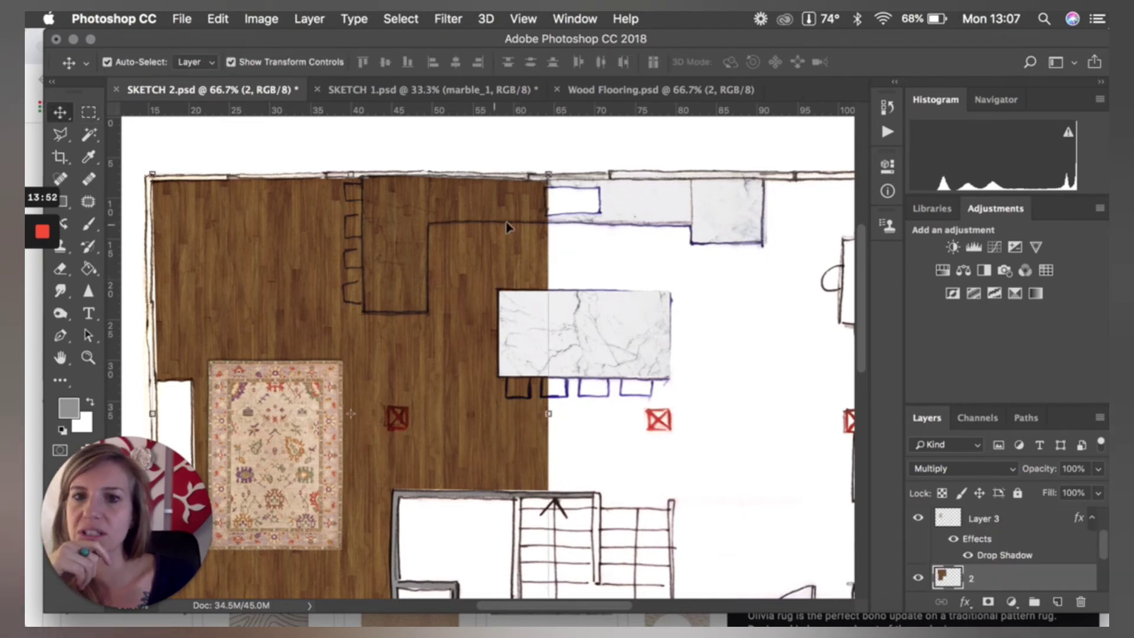
click(686, 212)
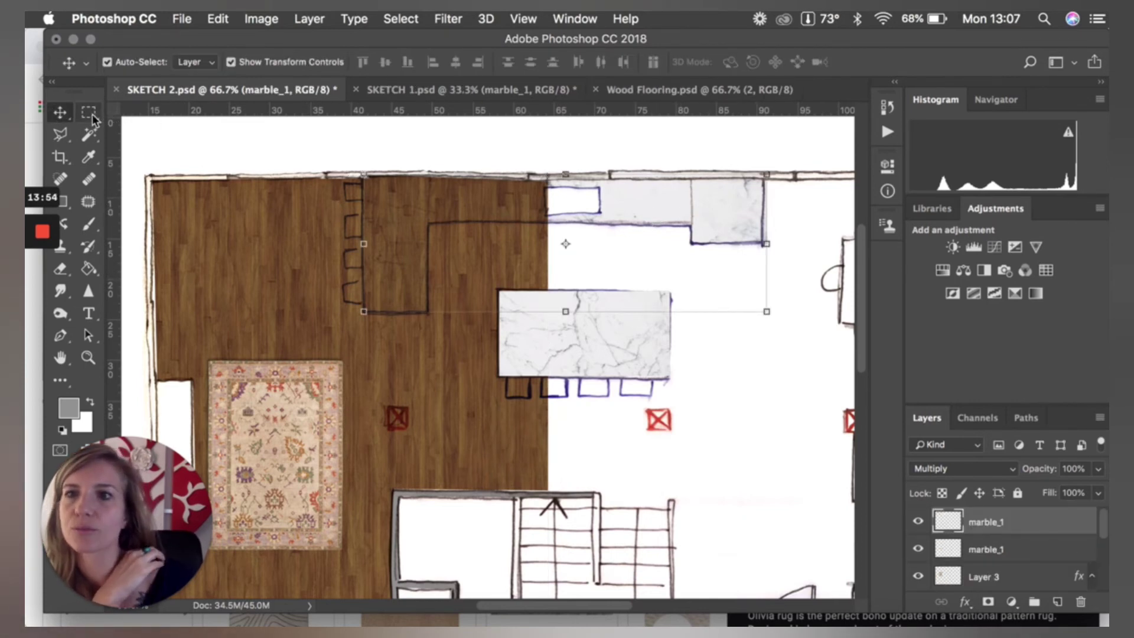
click(88, 135)
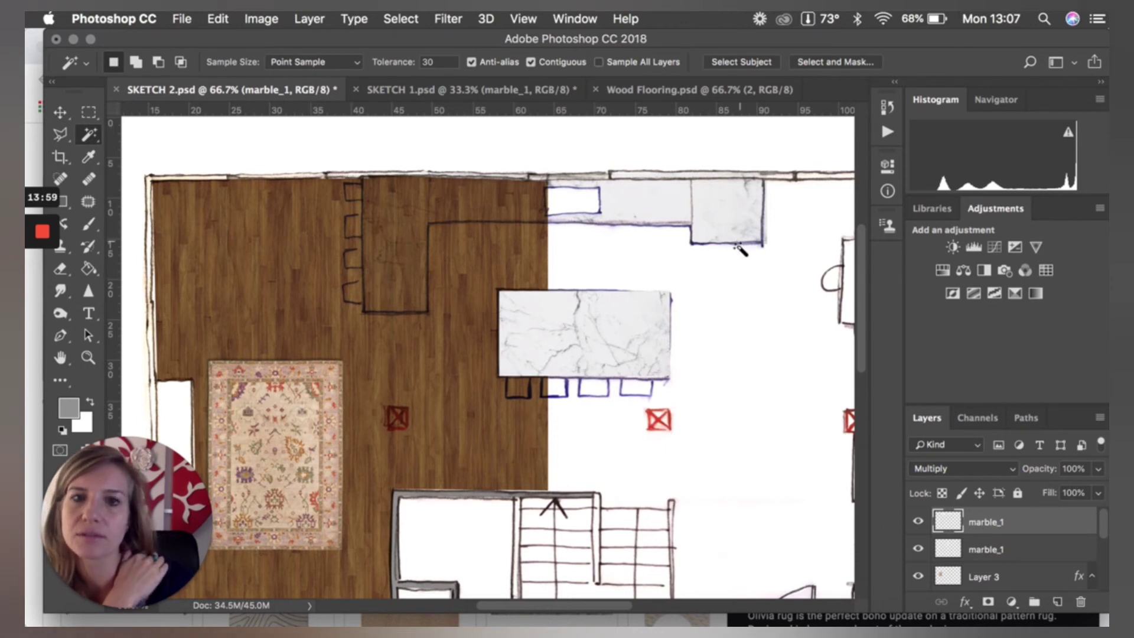
click(600, 247)
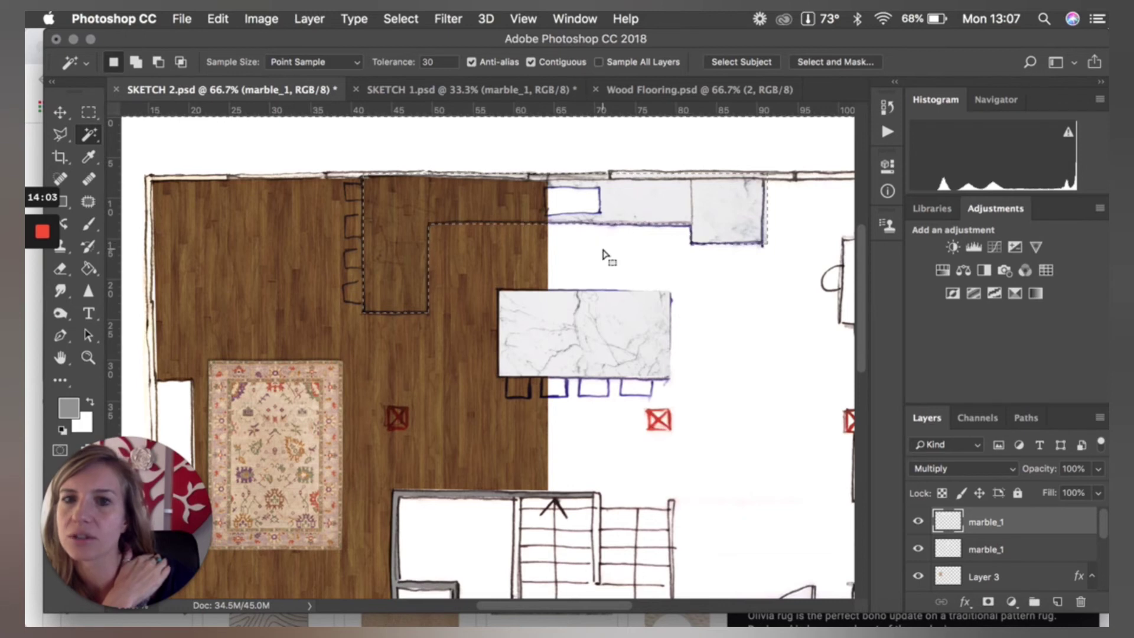
right_click(604, 247)
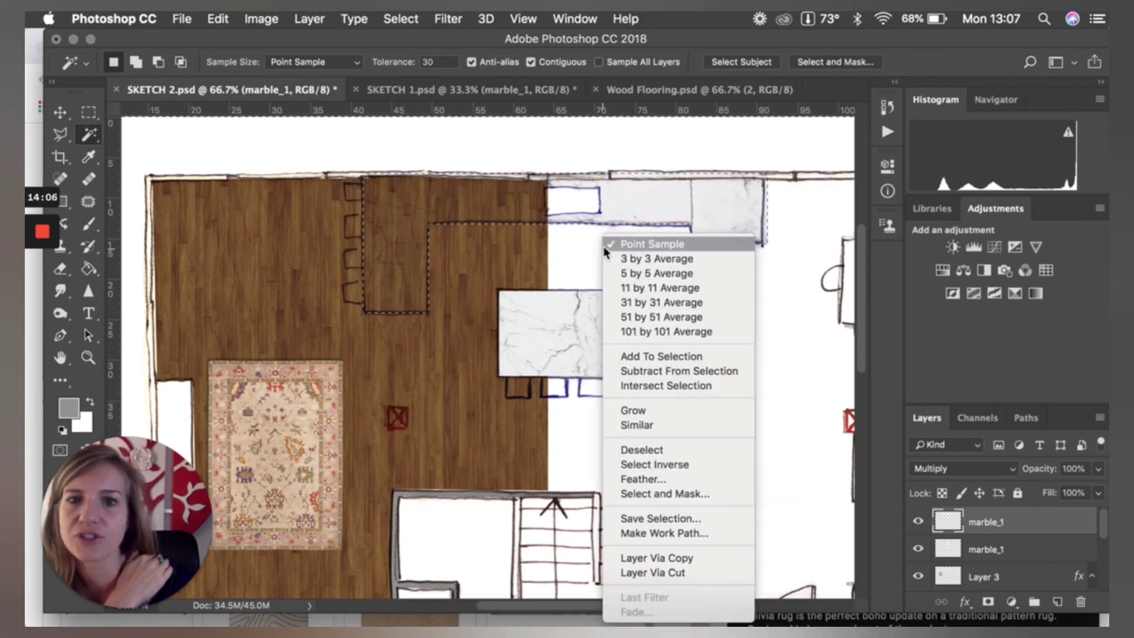
click(672, 465)
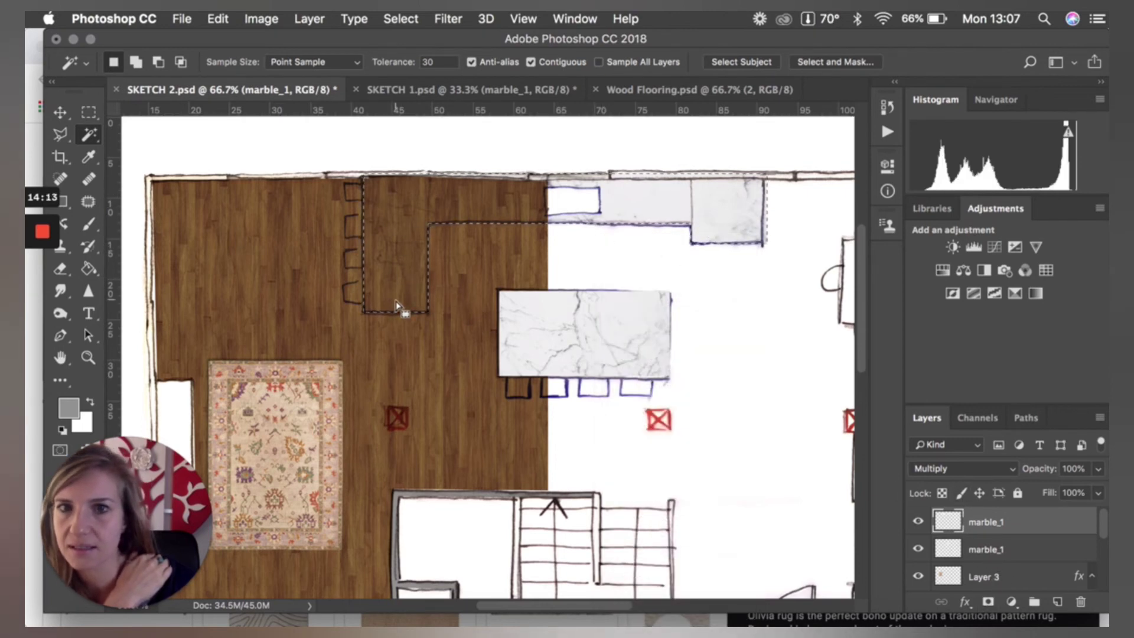
Step: Delete the wood flooring beneath the L-shaped counter from layer 2 and clear the selection
scroll(987, 526, down, 3)
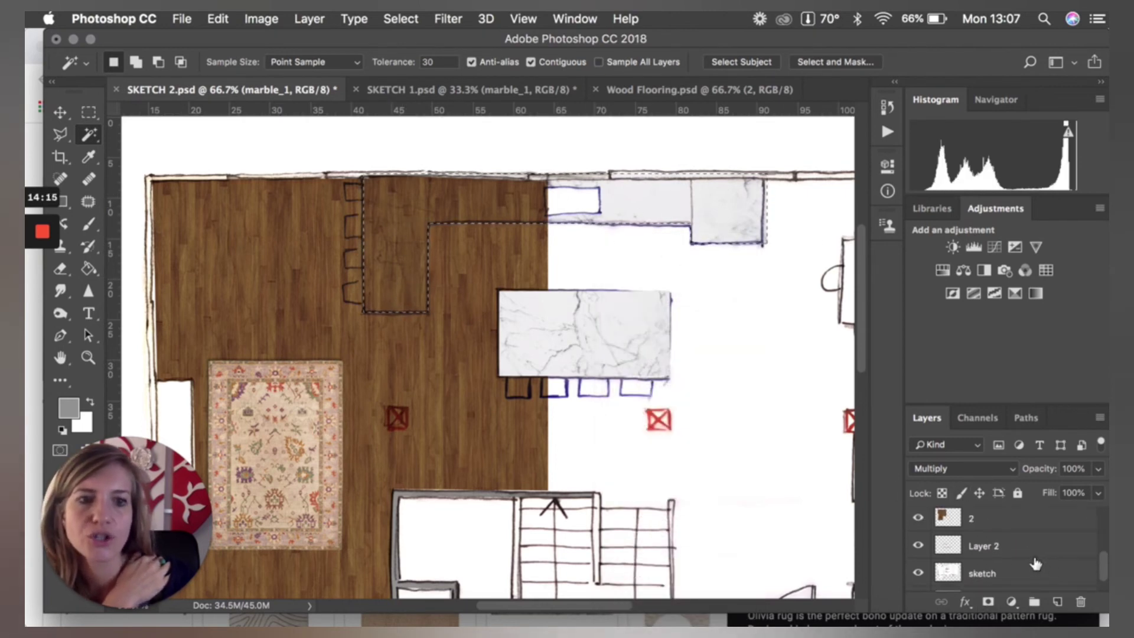
click(990, 524)
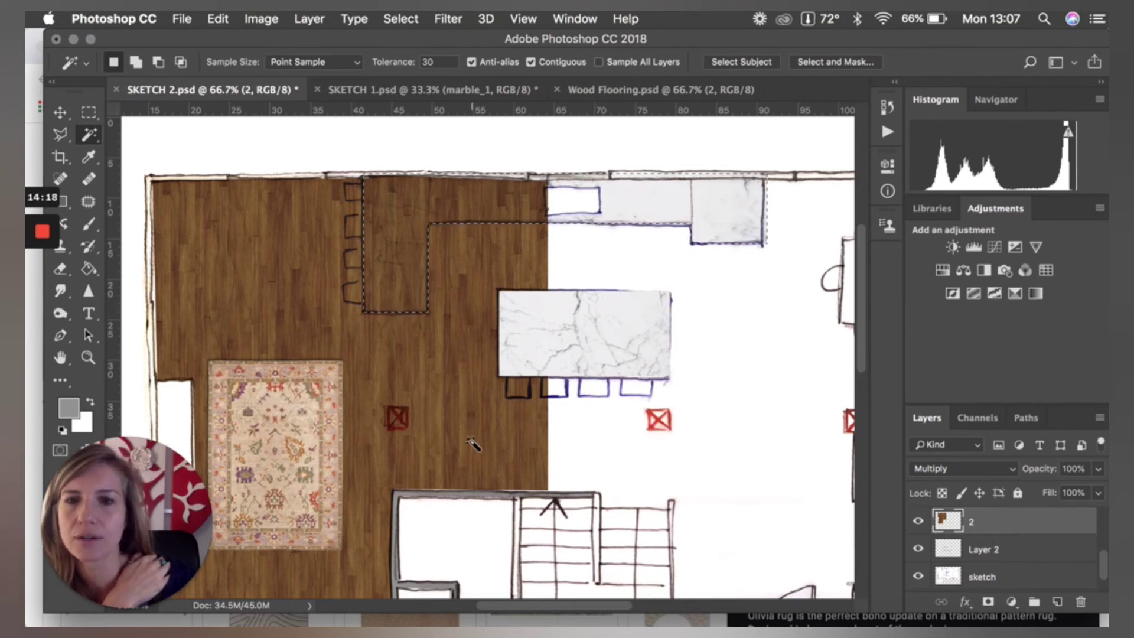
key(Delete)
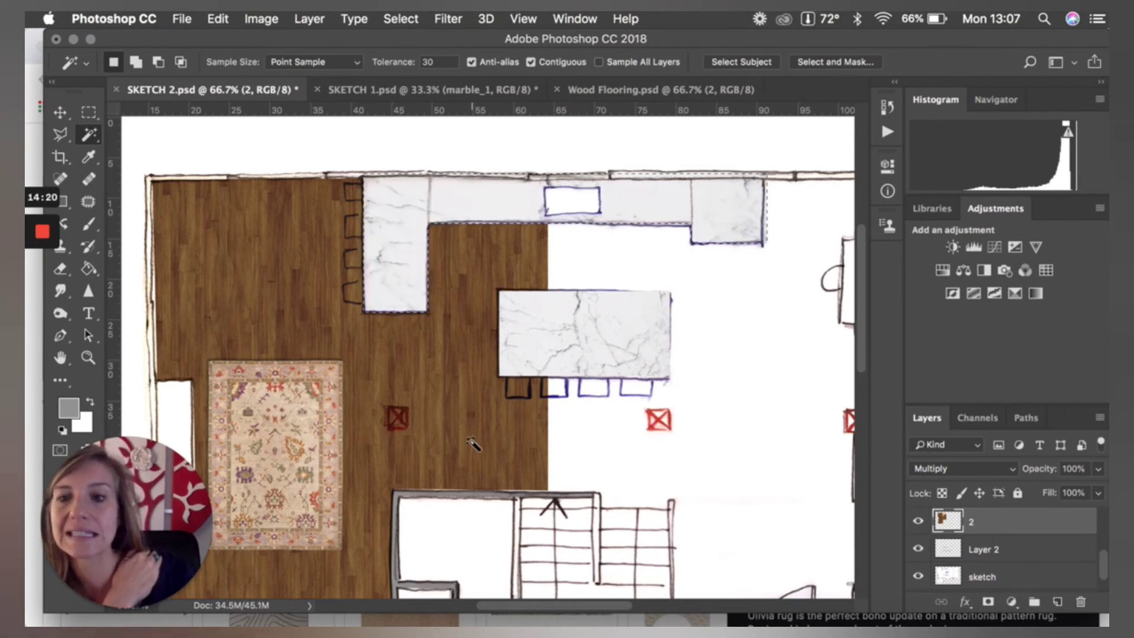
click(88, 112)
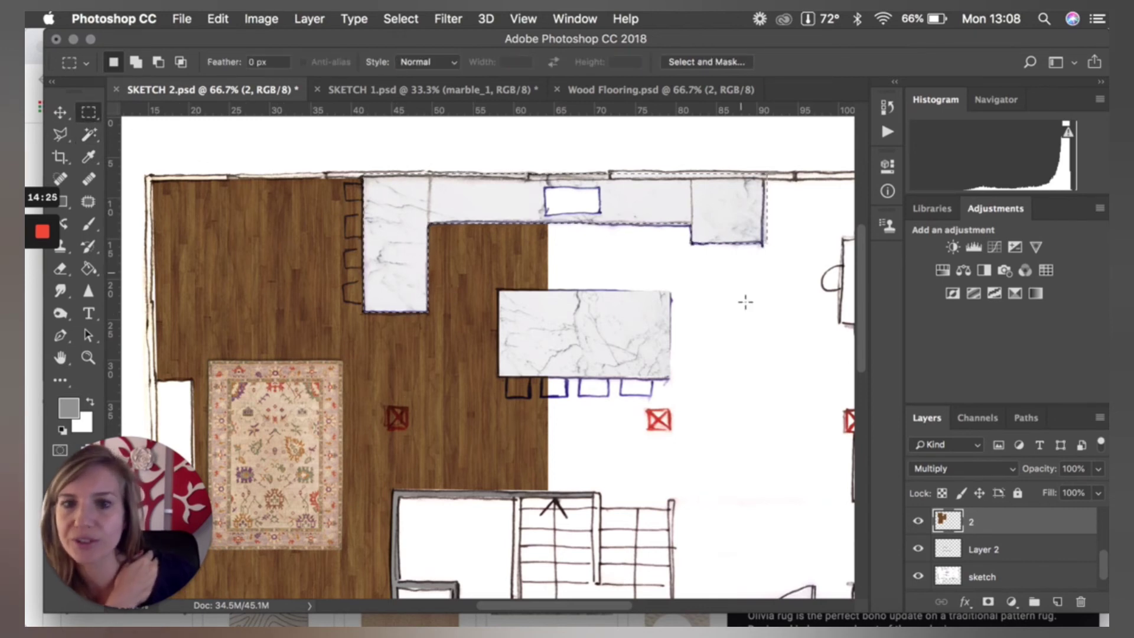
Step: Set the kitchen island's marble layer to the Multiply blending mode
scroll(945, 532, up, 5)
click(998, 522)
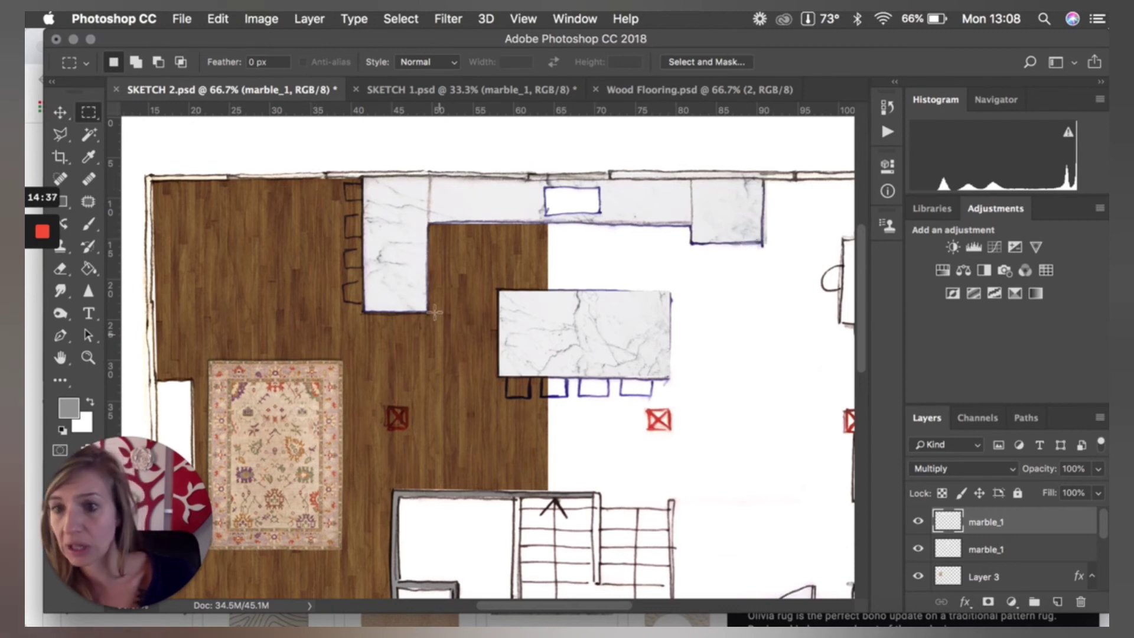
key(v)
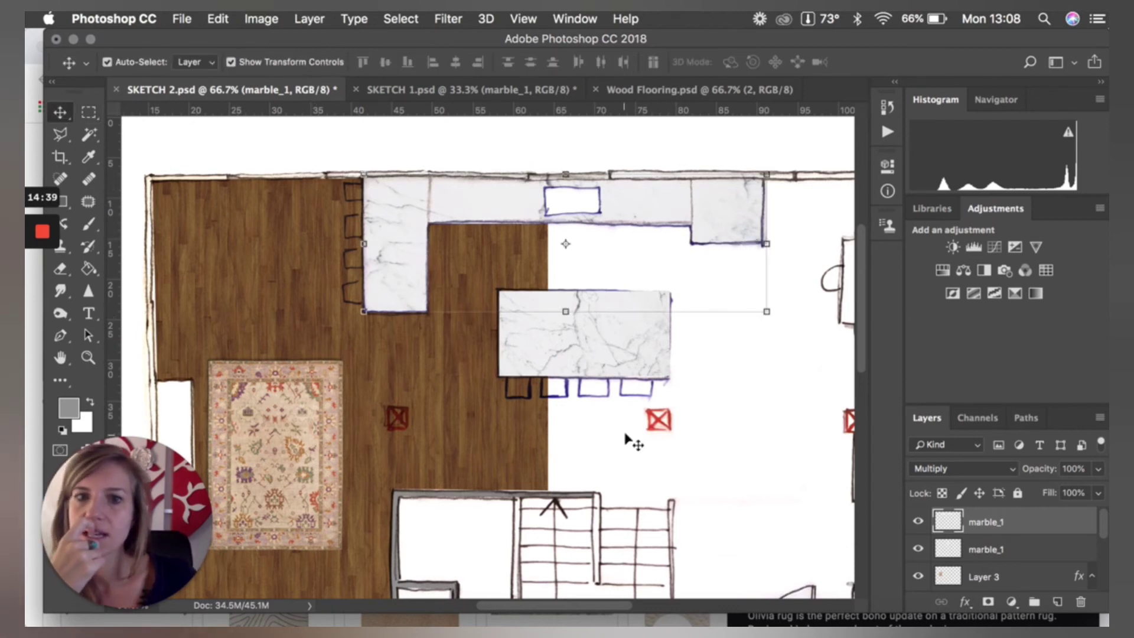
click(617, 361)
click(966, 463)
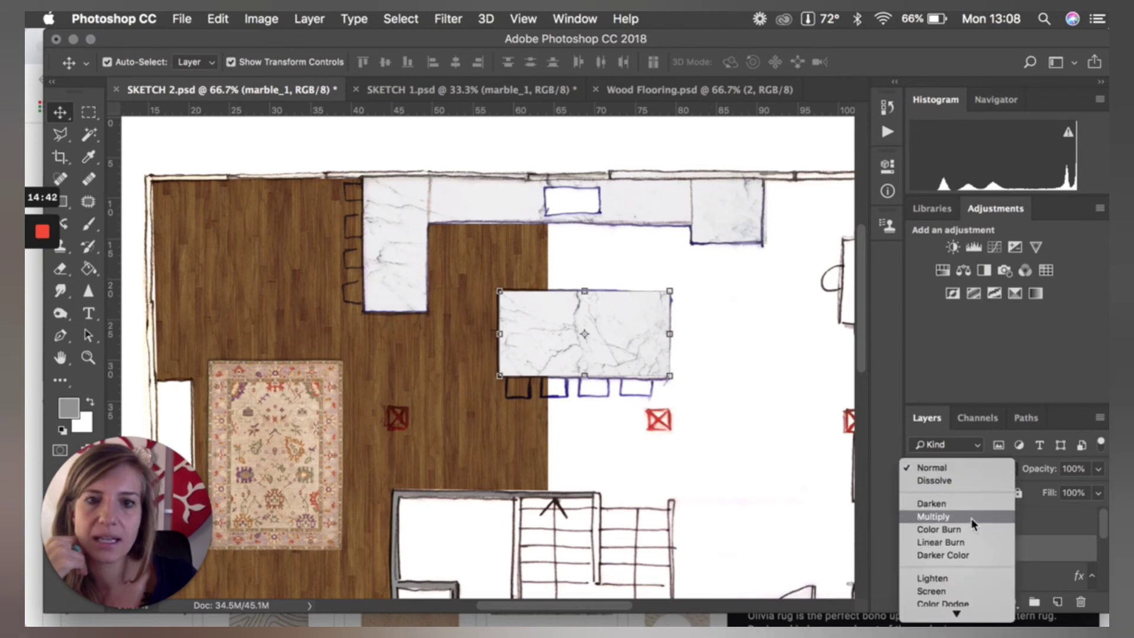
click(971, 519)
Step: Select the island marble's footprint with an inverted Magic Wand selection and delete the wood flooring beneath it from layer 2
key(w)
click(633, 260)
right_click(740, 305)
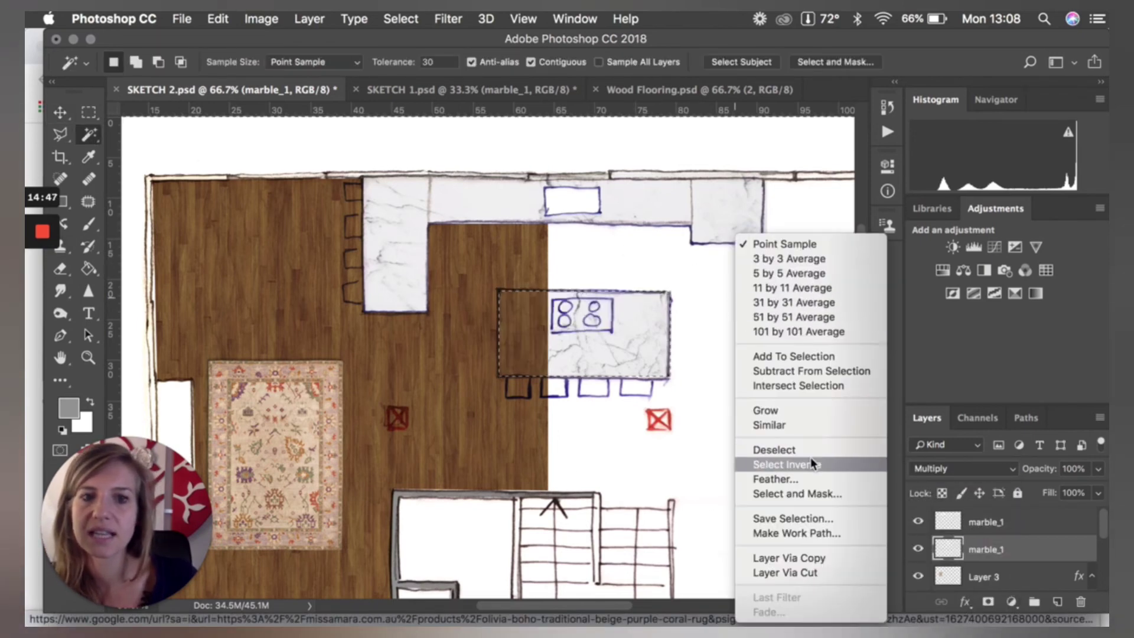
click(810, 458)
scroll(986, 558, down, 5)
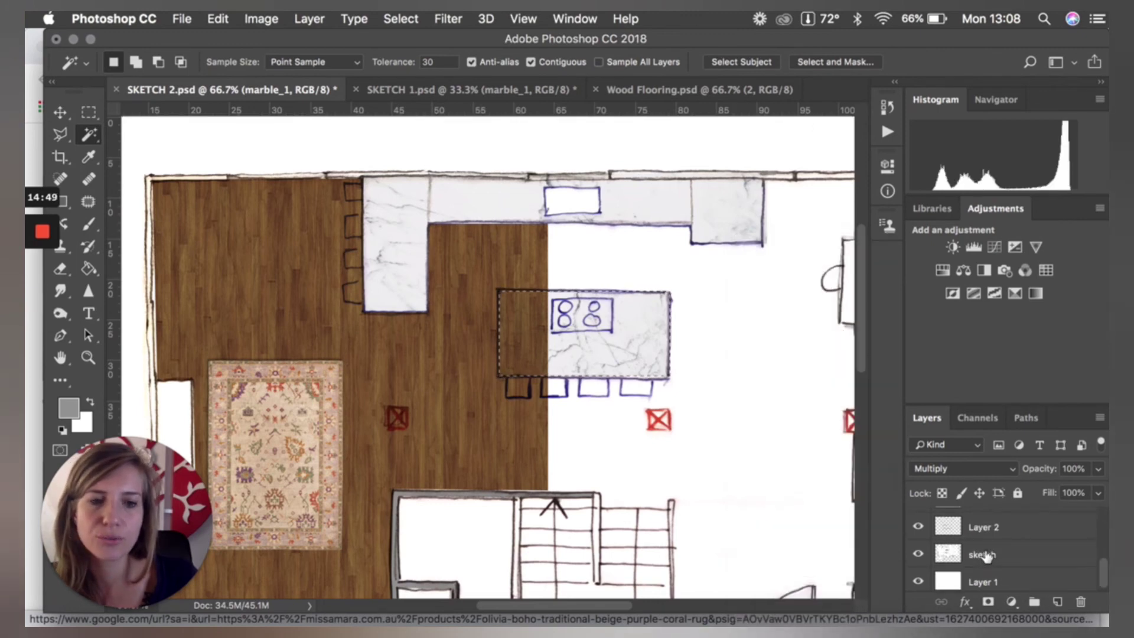
click(979, 520)
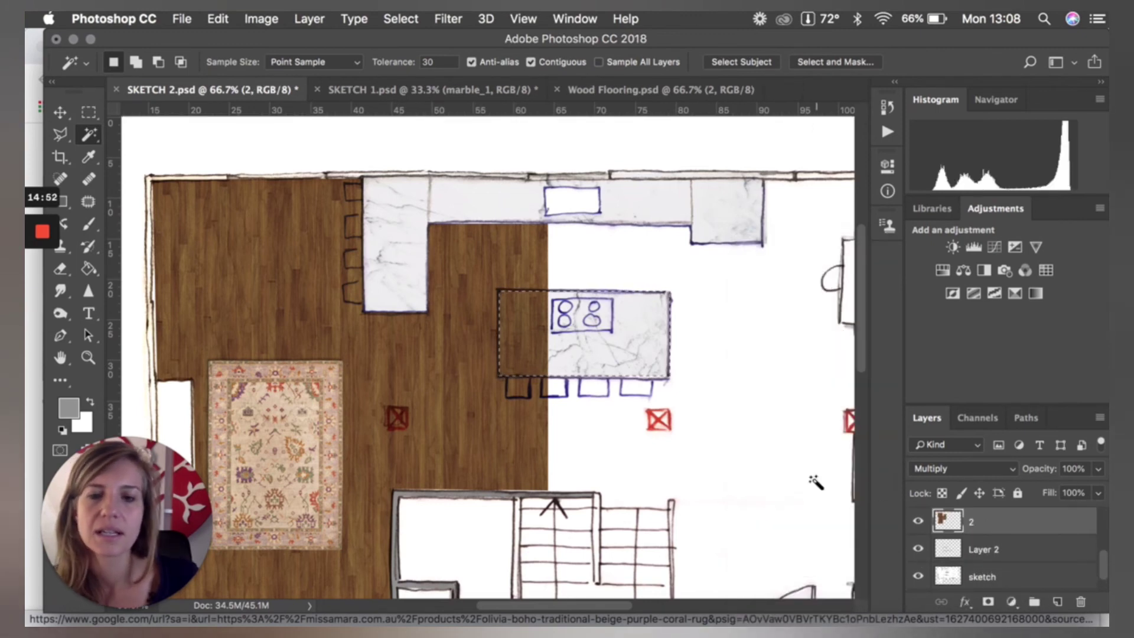
key(Delete)
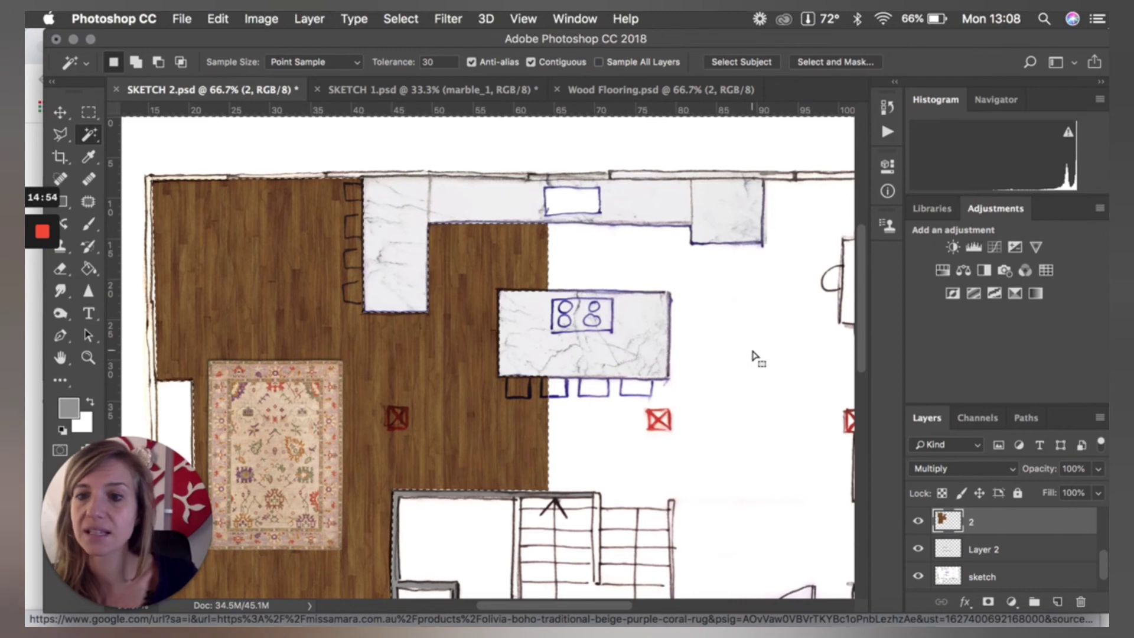
Step: Add a new layer directly above wood flooring layer 2 for colouring the bar stools beside the counter
click(65, 114)
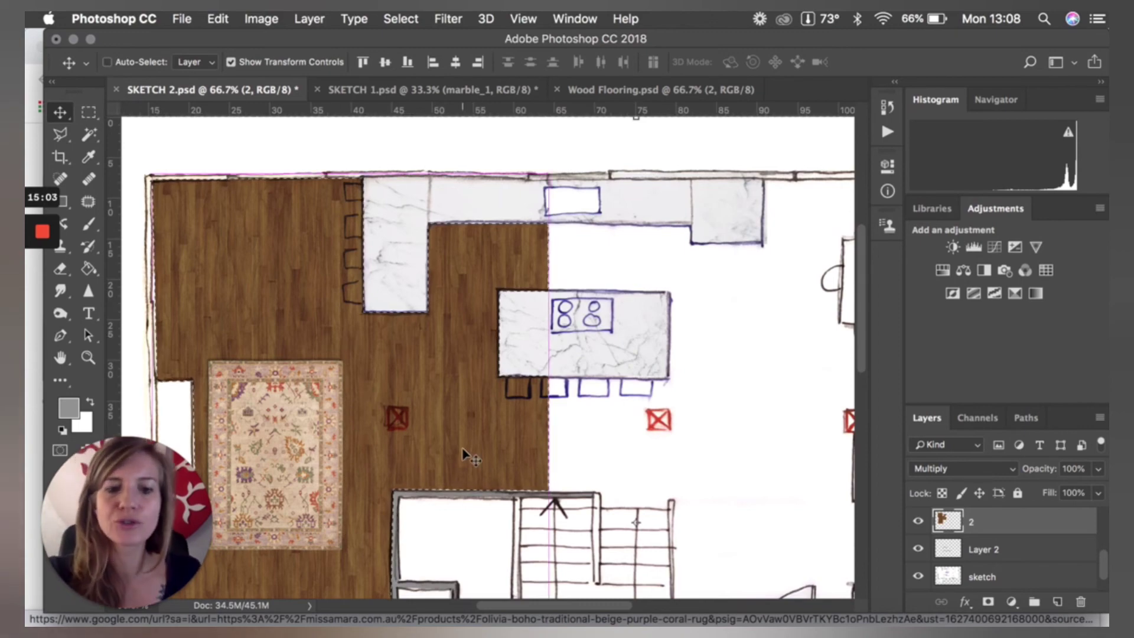
key(super+plus)
key(super+plus)
key(super+plus)
drag(559, 604, 516, 601)
scroll(486, 425, right, 3)
scroll(486, 425, up, 10)
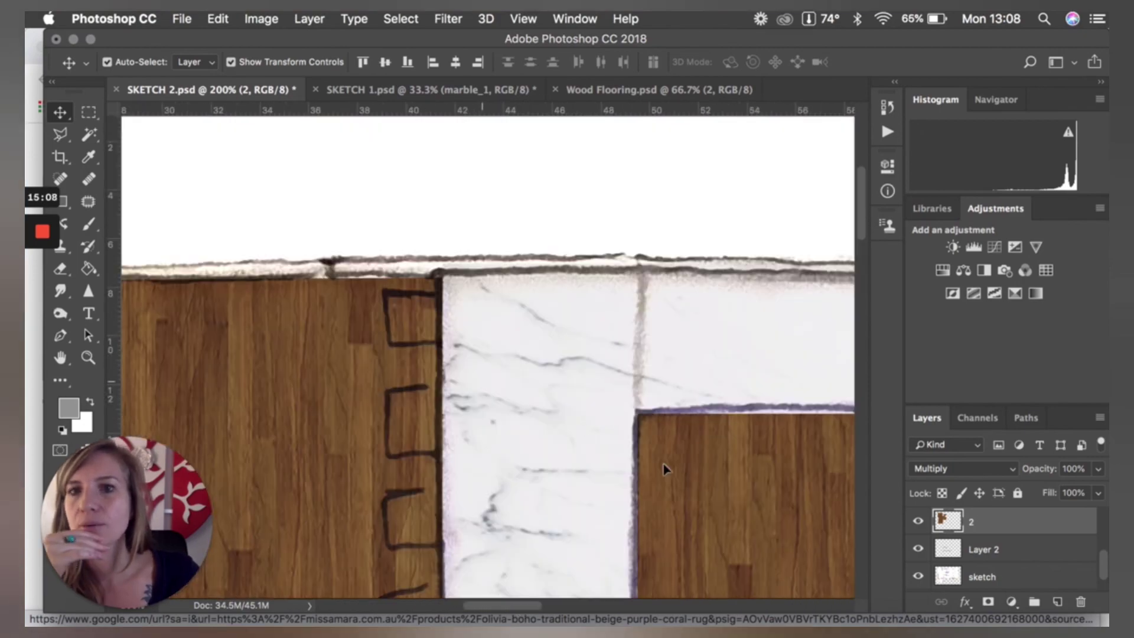
click(1056, 601)
Step: Outline the two uppermost bar stools beside the counter with the Polygonal Lasso, combining both shapes into one selection
key(m)
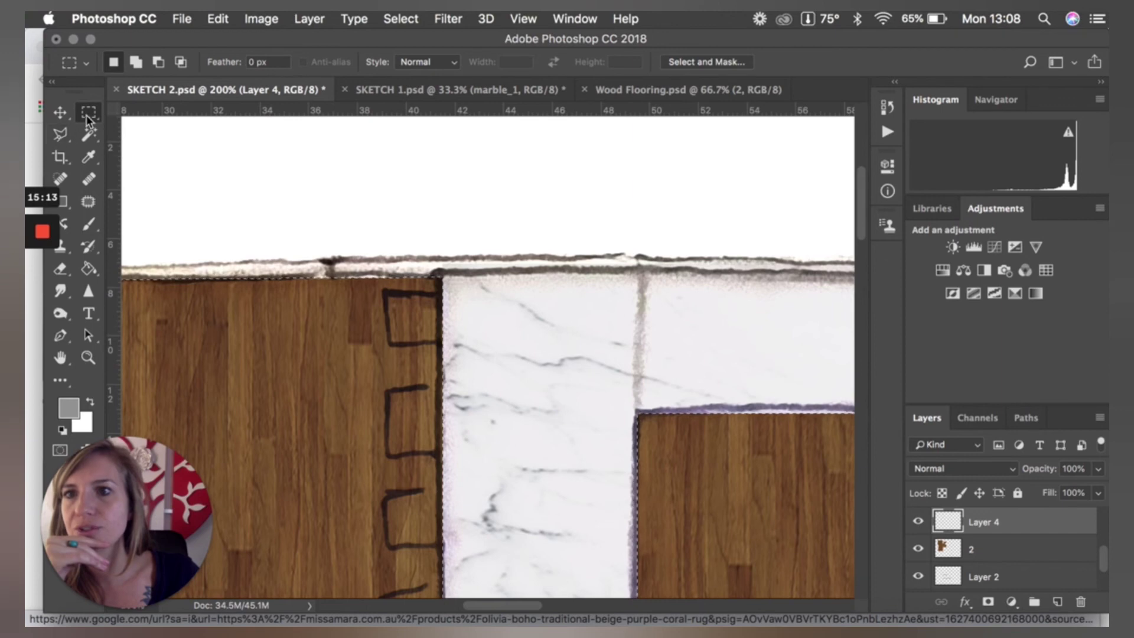
click(64, 136)
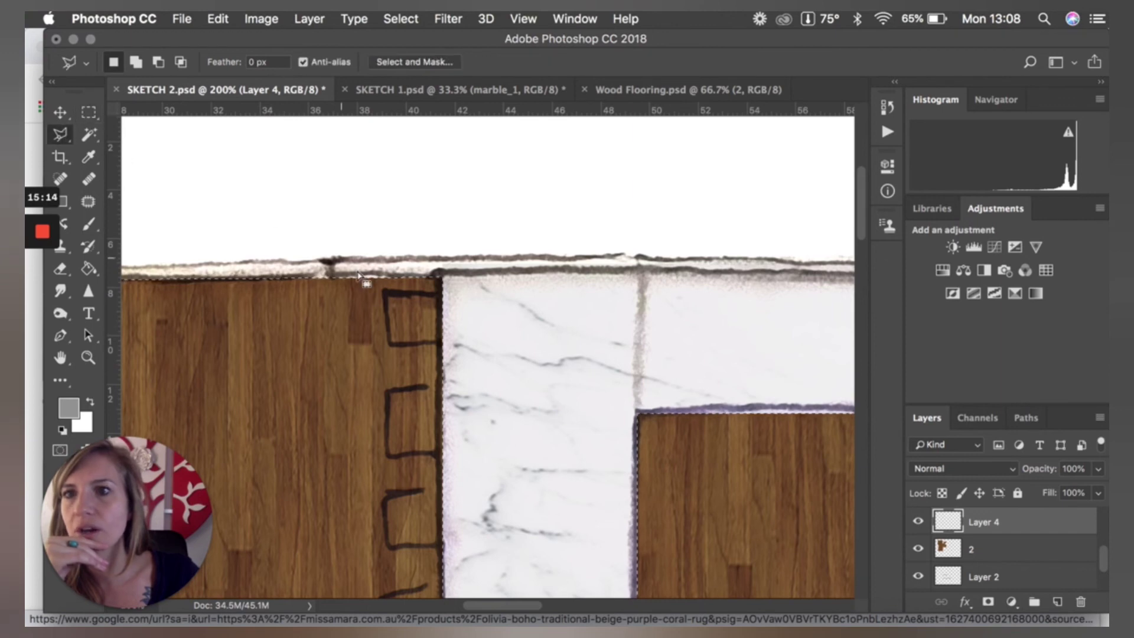
click(438, 300)
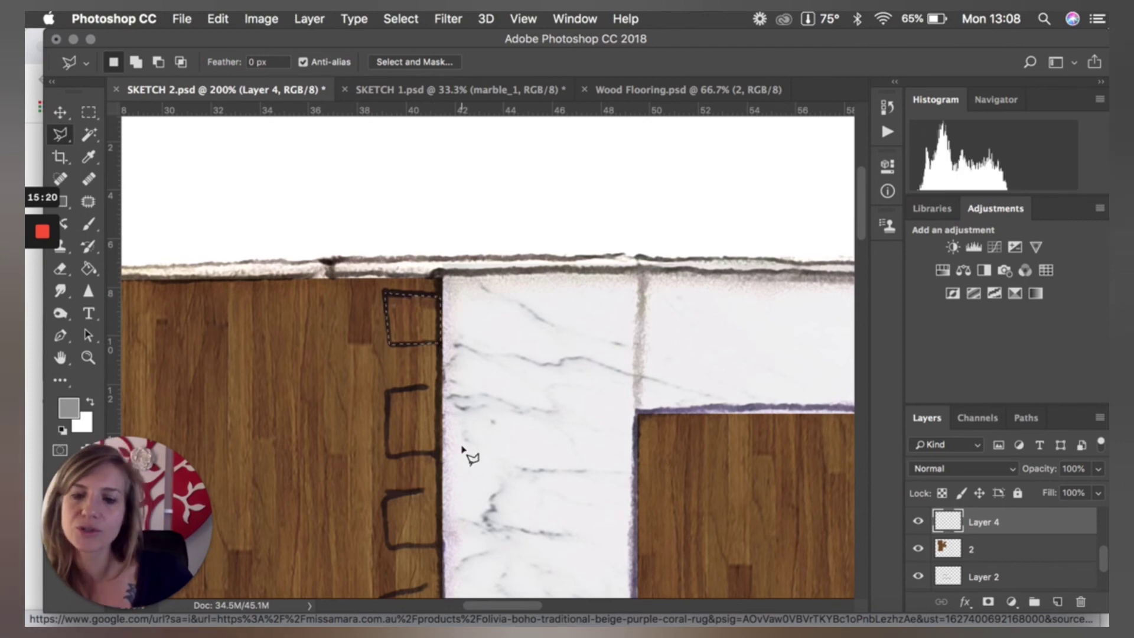
key(shift)
click(389, 391)
click(388, 455)
click(440, 455)
click(440, 388)
click(389, 392)
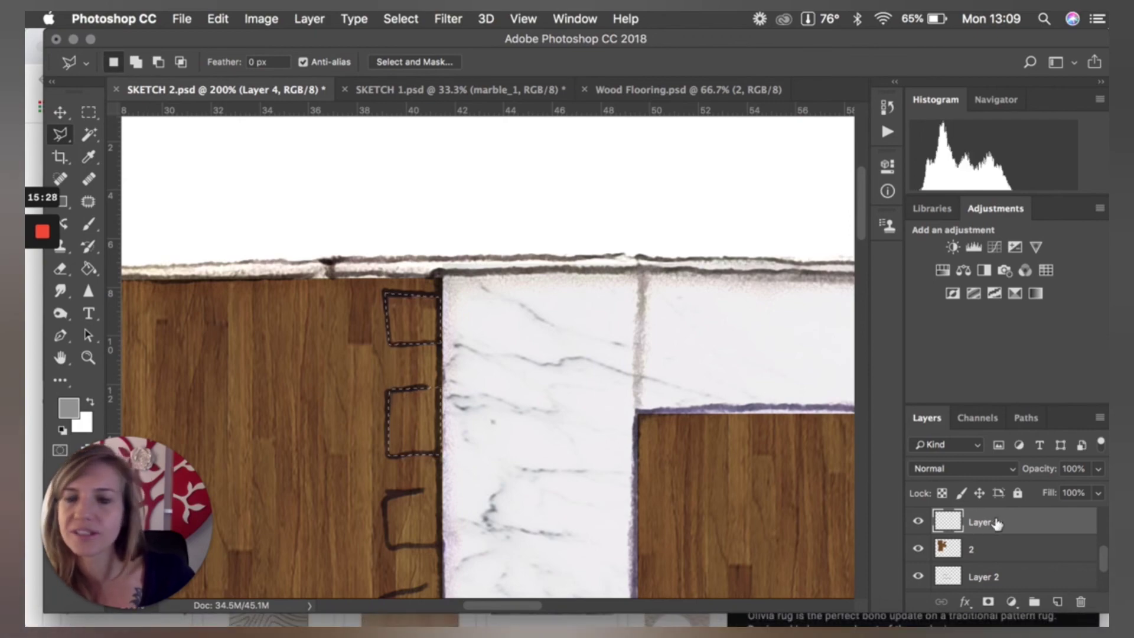
Step: Sample a taupe colour from the rug, fill the two selected bar stools with it and deselect
scroll(486, 471, down, 10)
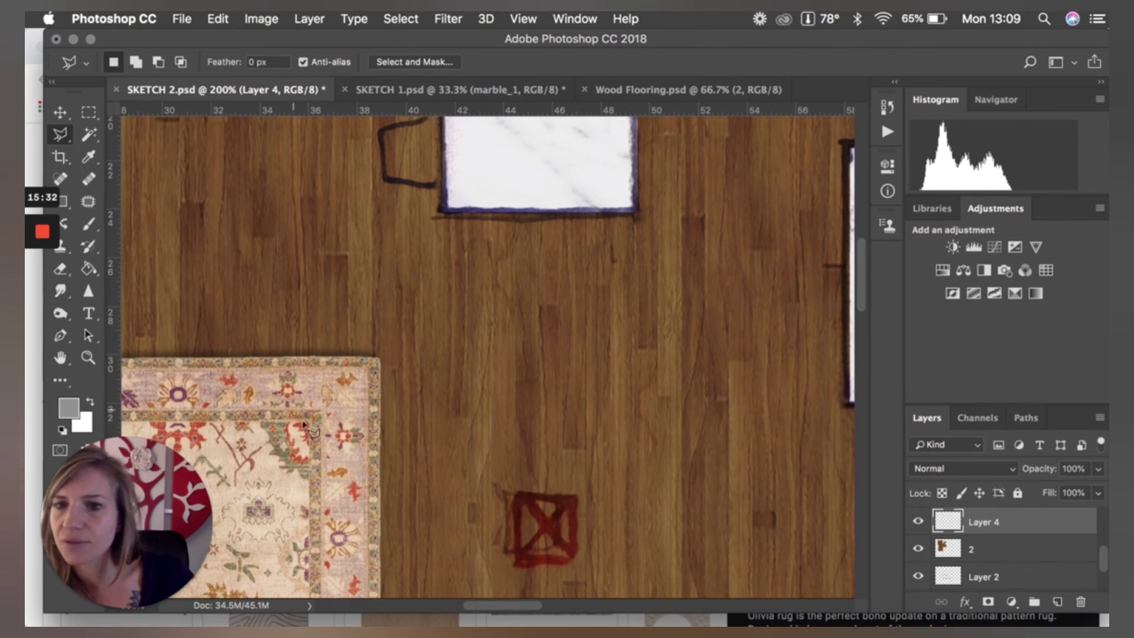
click(86, 159)
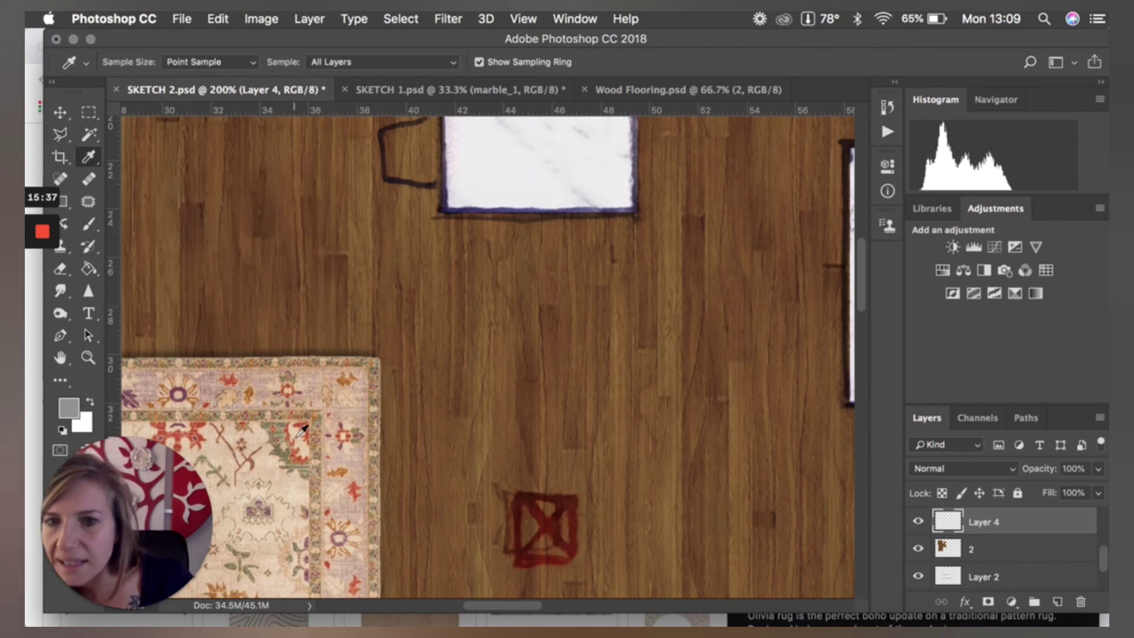
click(287, 422)
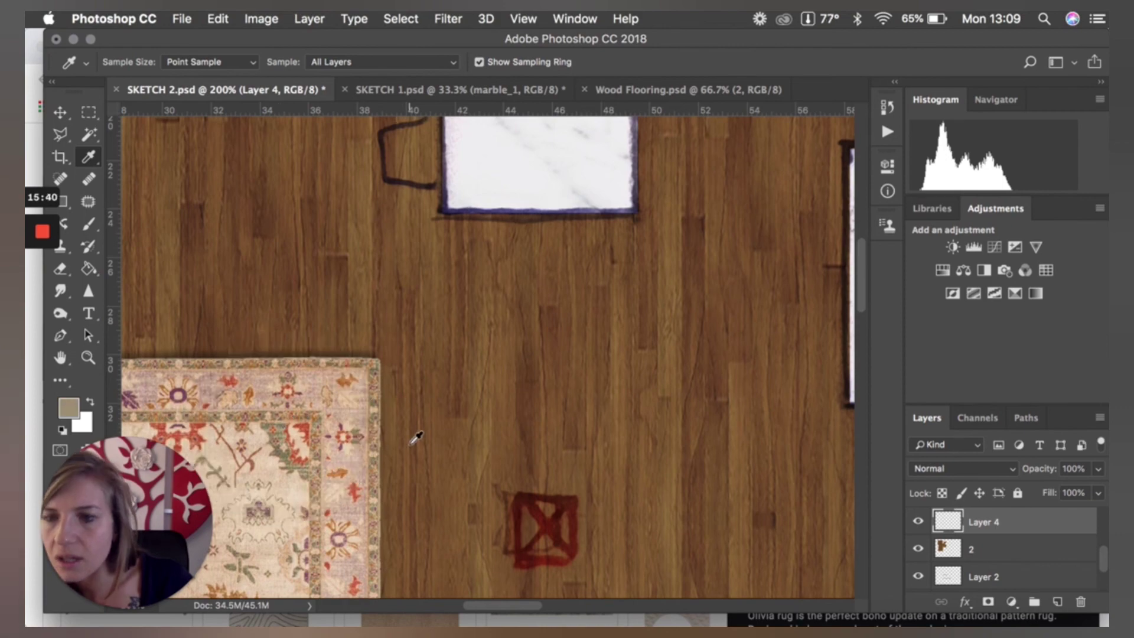
scroll(413, 435, up, 9)
scroll(417, 437, up, 2)
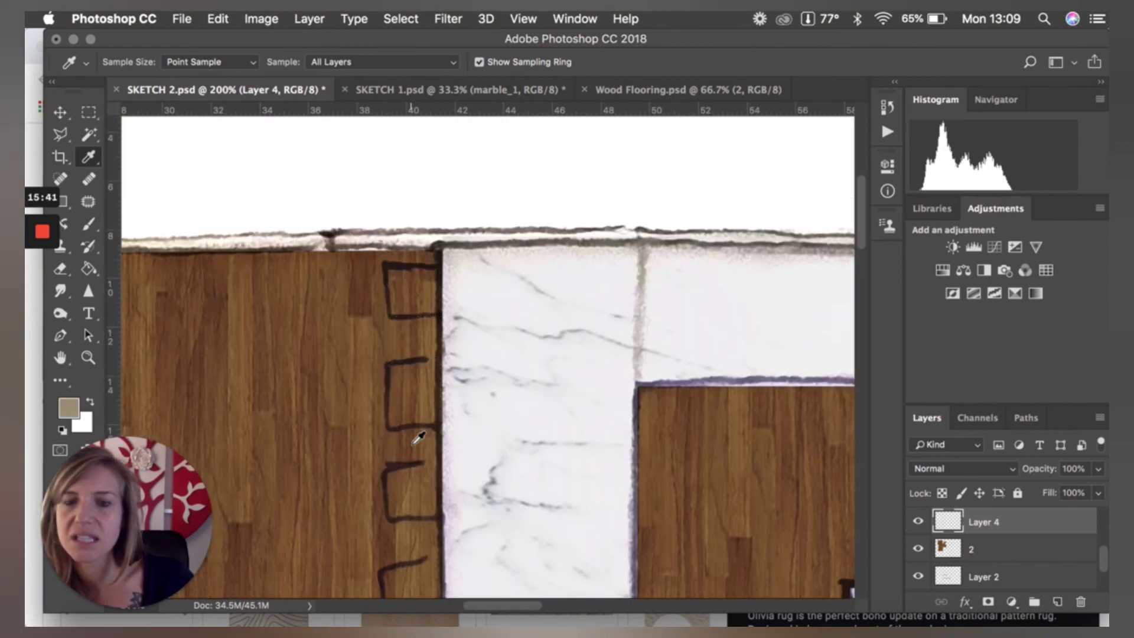
click(88, 269)
click(427, 306)
key(ctrl+d)
key(m)
Step: Try the Multiply blending mode on the bar stool fill layer
click(963, 468)
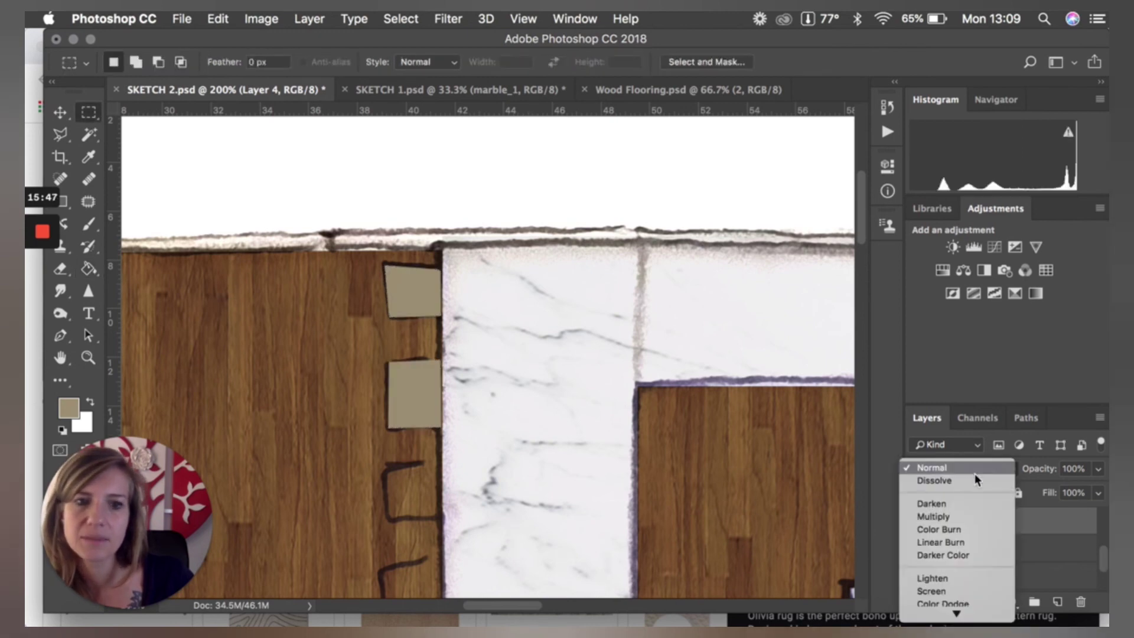
click(962, 514)
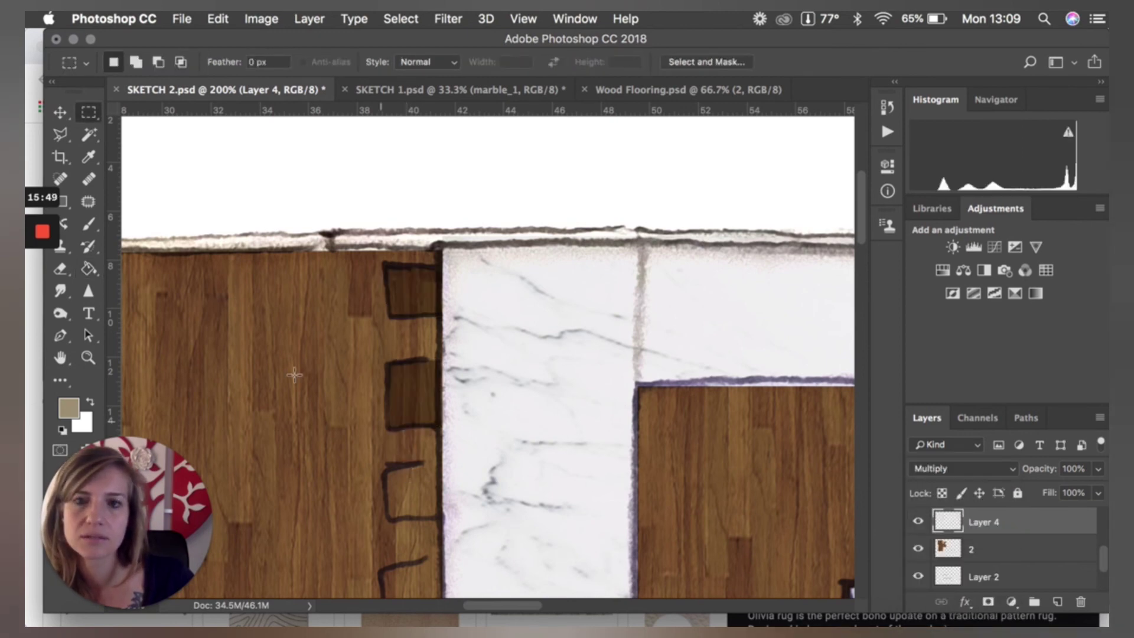
click(81, 134)
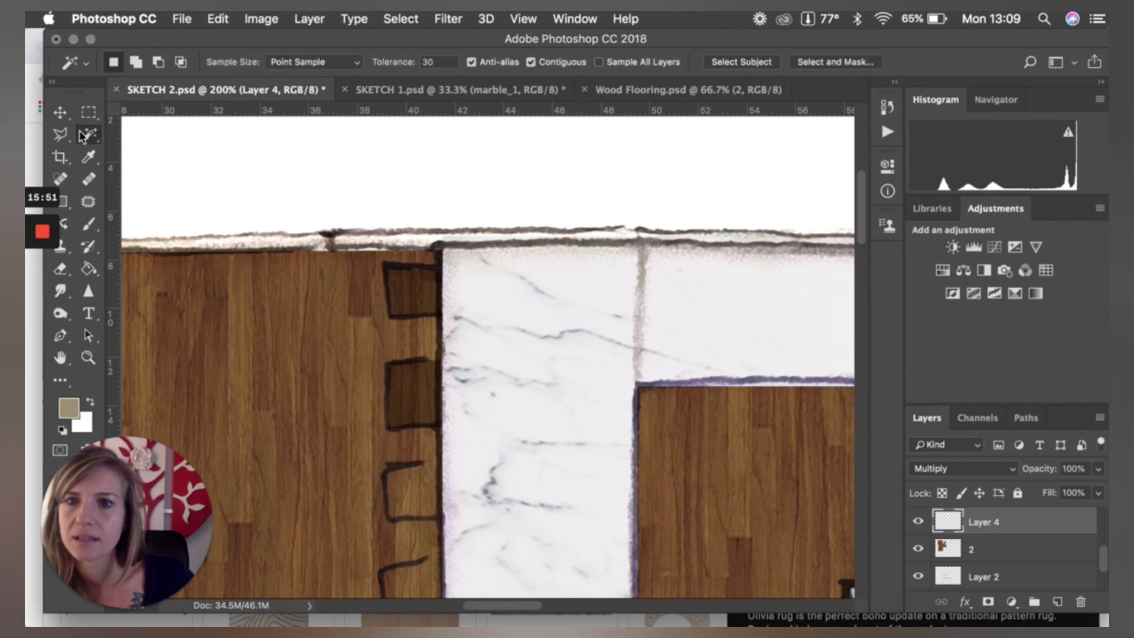
click(321, 330)
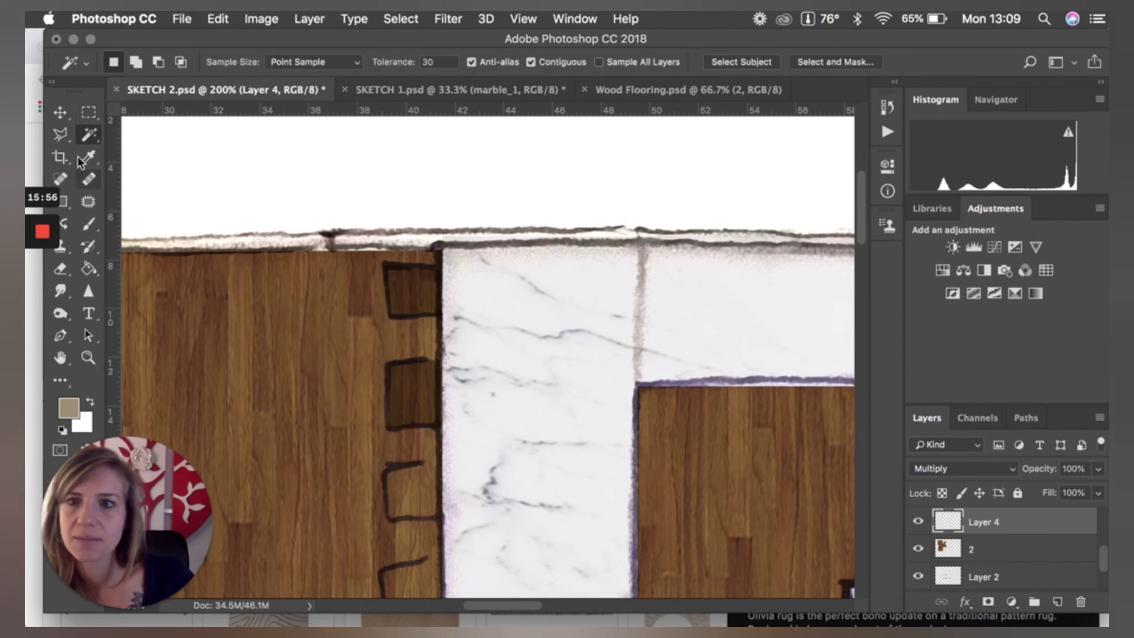
Step: Set the stool fill layer's blending mode to Normal and duplicate the two filled stools onto the two lower stools
click(60, 111)
click(962, 468)
key(shift+alt+n)
scroll(341, 384, down, 3)
drag(418, 328, 416, 525)
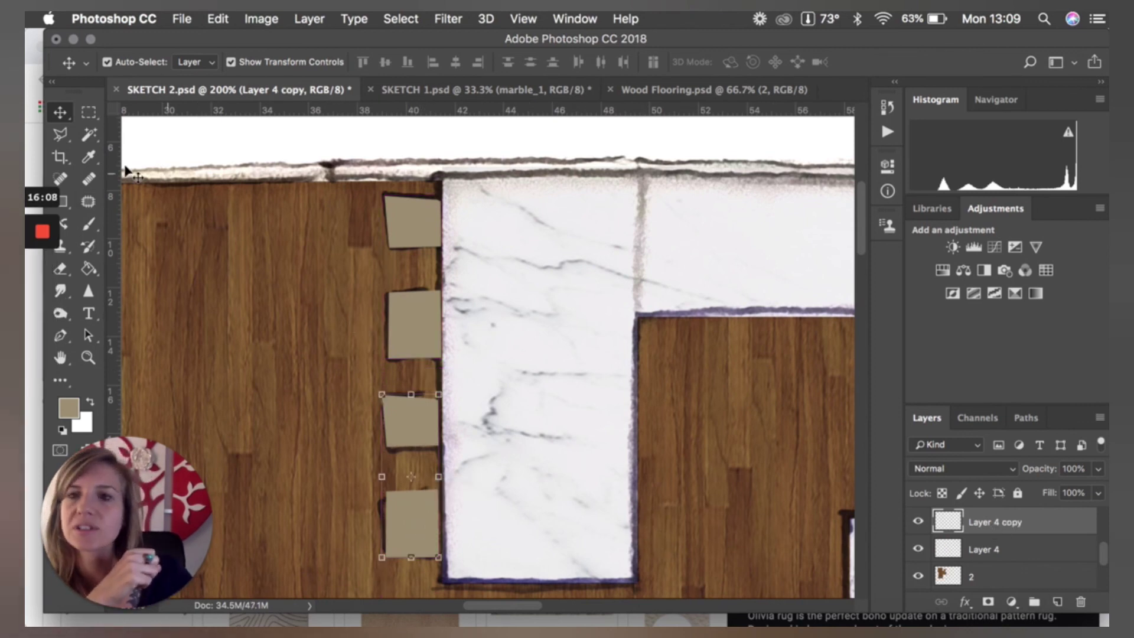
click(89, 135)
right_click(369, 357)
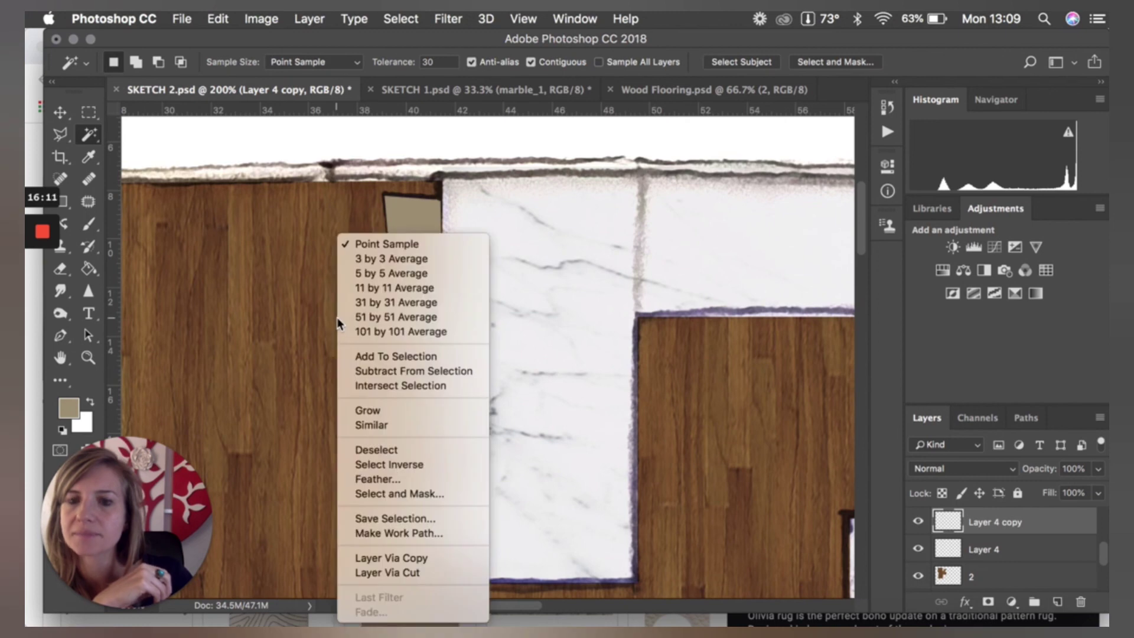
click(327, 353)
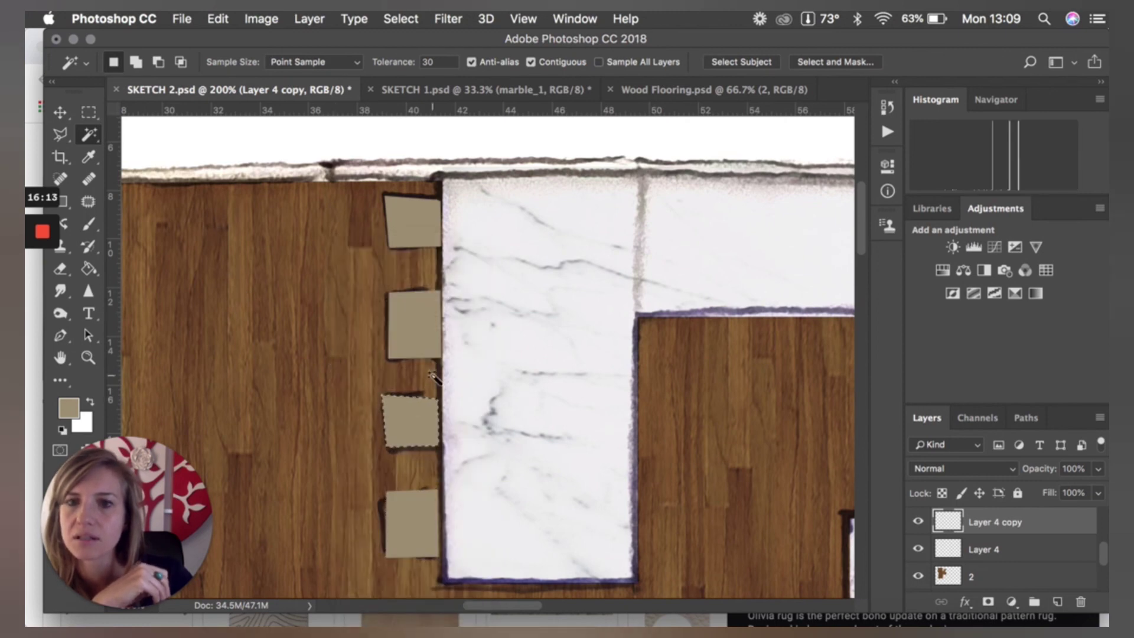
click(89, 112)
click(220, 222)
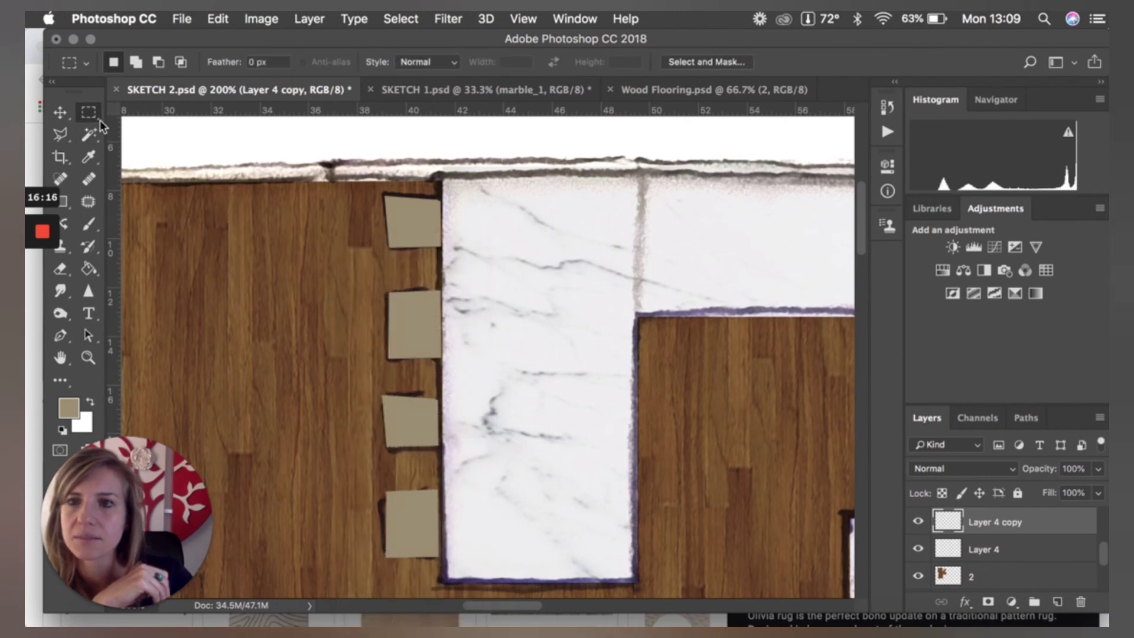
Step: Merge the duplicated bar stool layer down into Layer 4
click(90, 134)
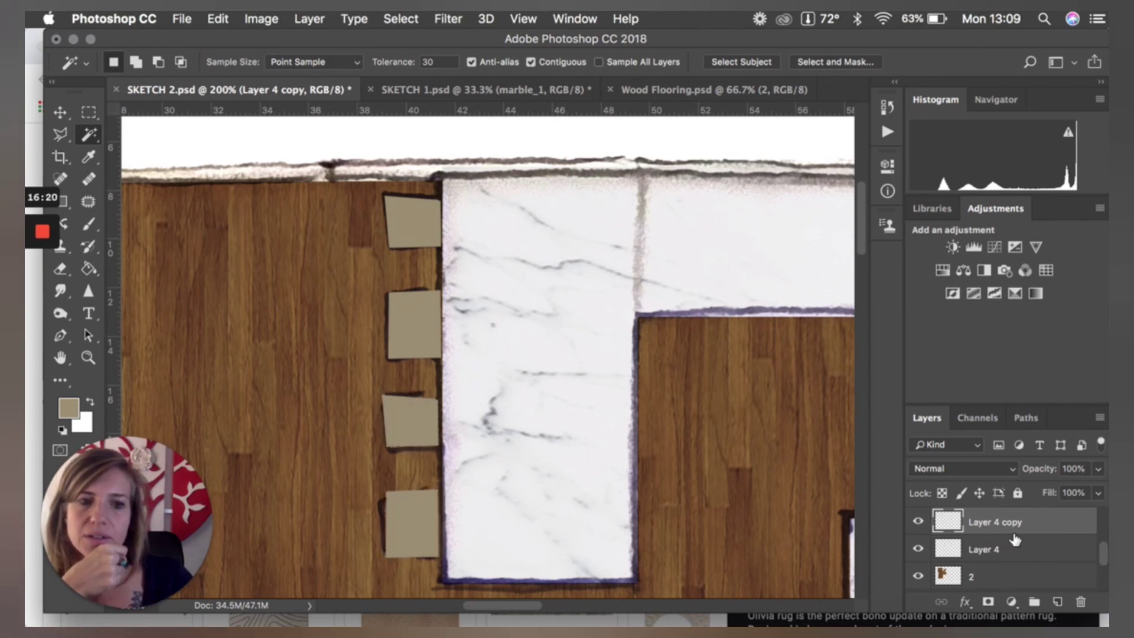
right_click(981, 521)
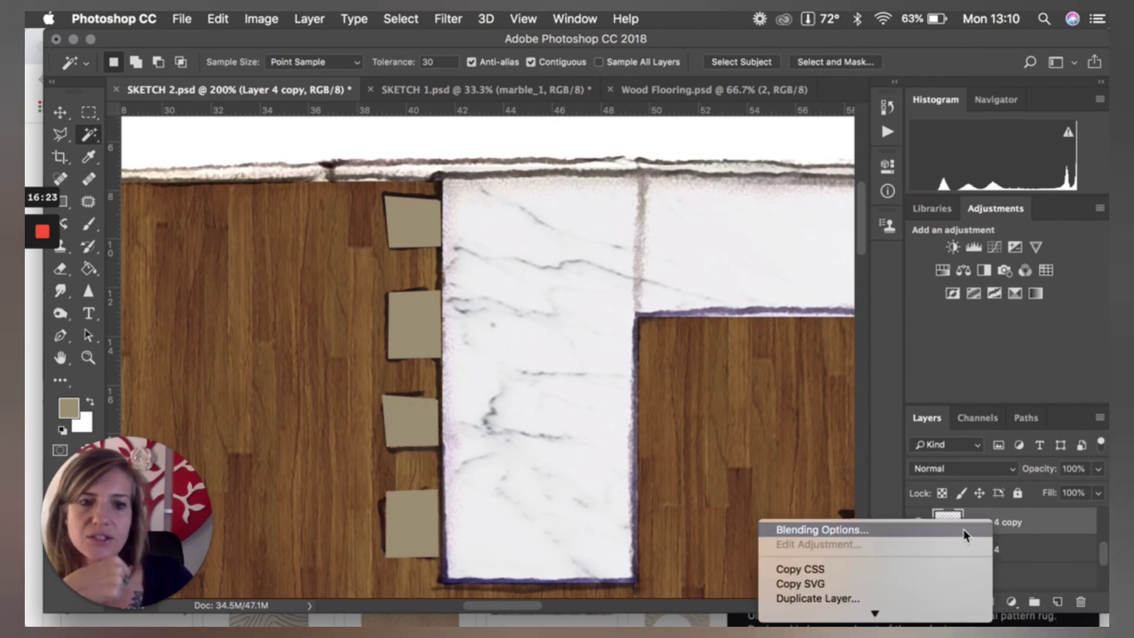
click(834, 569)
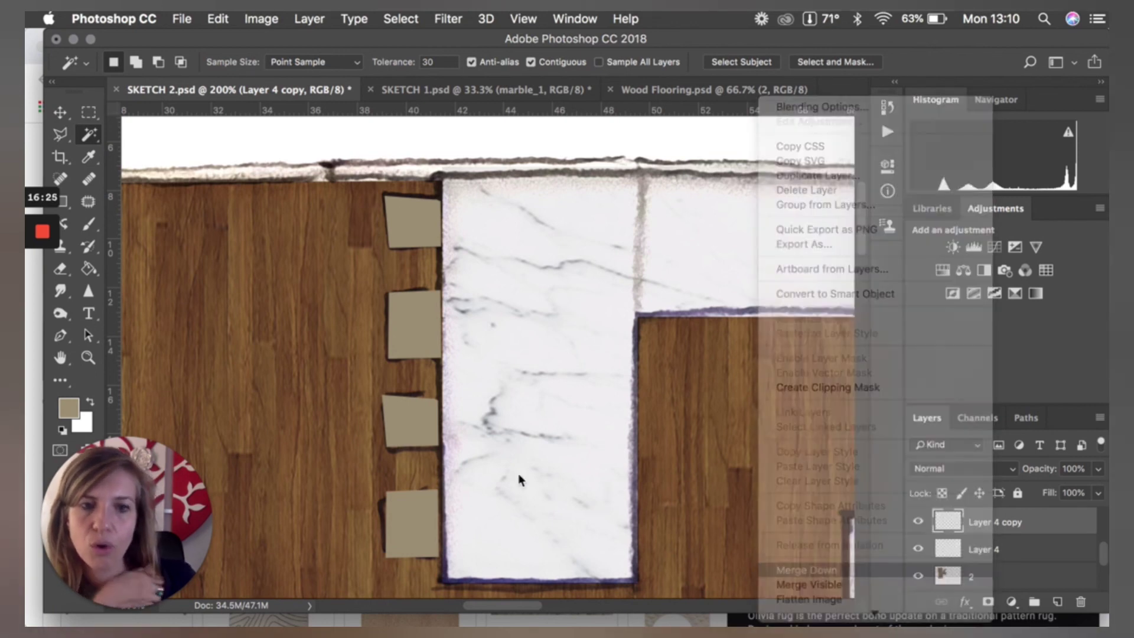
Step: Select the four filled stools by inverting a Magic Wand selection of the empty area, and delete the wood flooring beneath them on layer 2
click(331, 373)
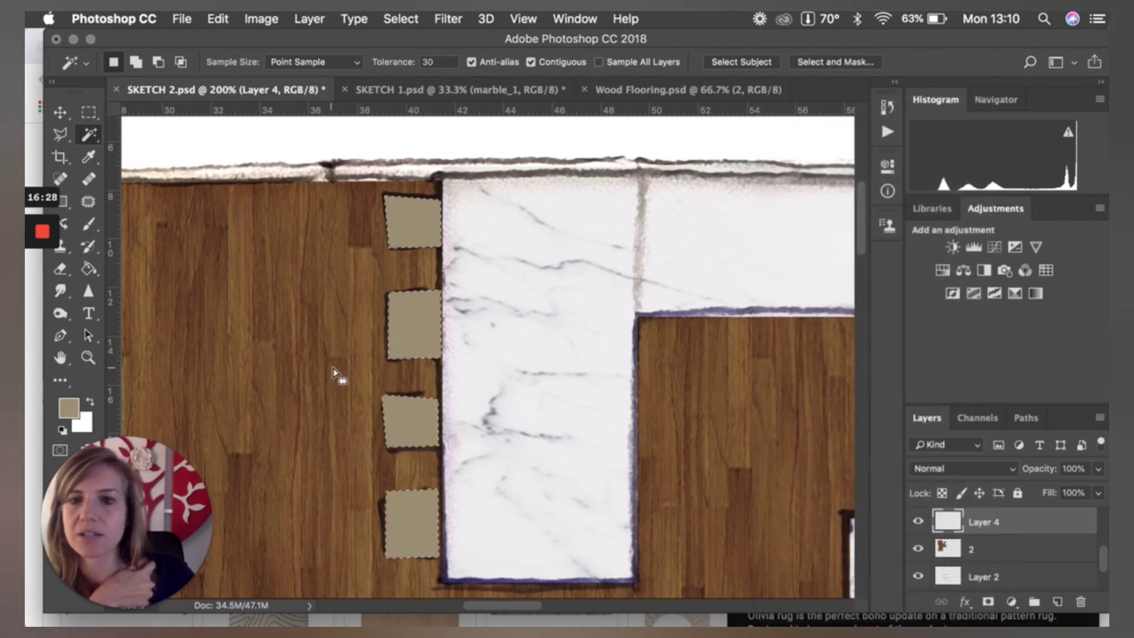
right_click(309, 287)
click(377, 464)
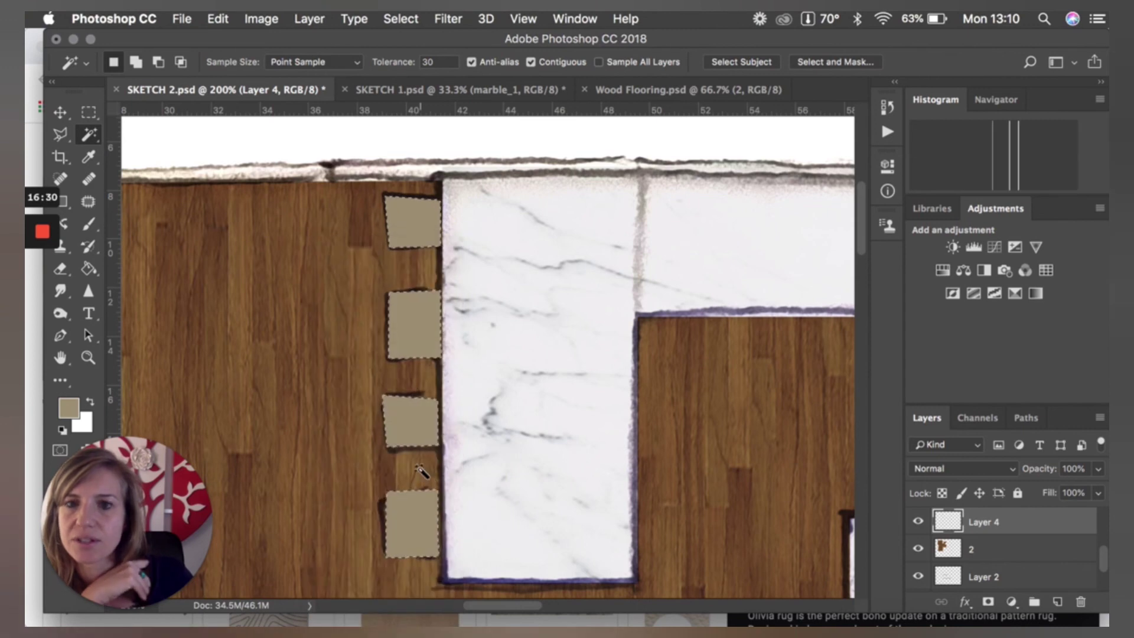
key(super+d)
key(super+e)
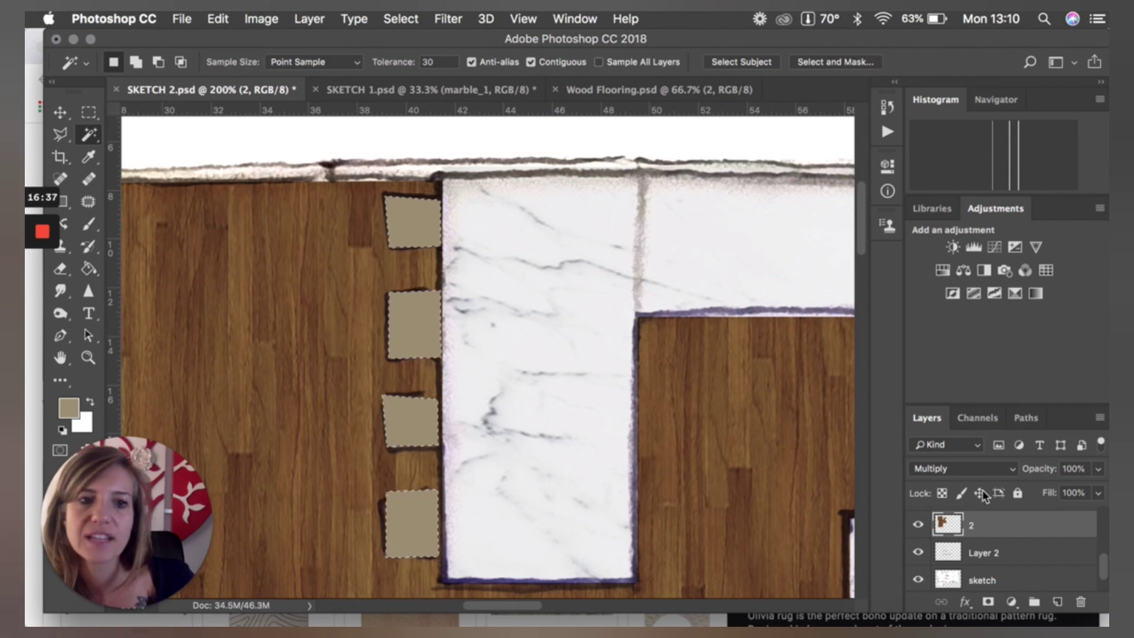
Step: Deselect the stools and set the blending mode of their fill layer, Layer 4, to Multiply
scroll(948, 550, up, 5)
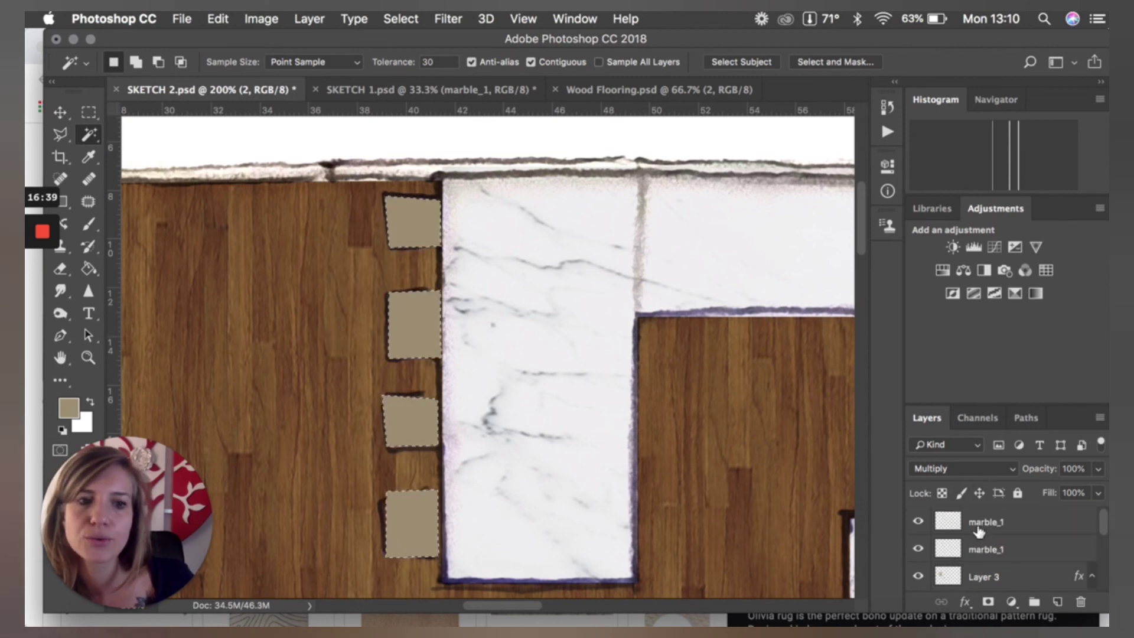
scroll(992, 543, down, 3)
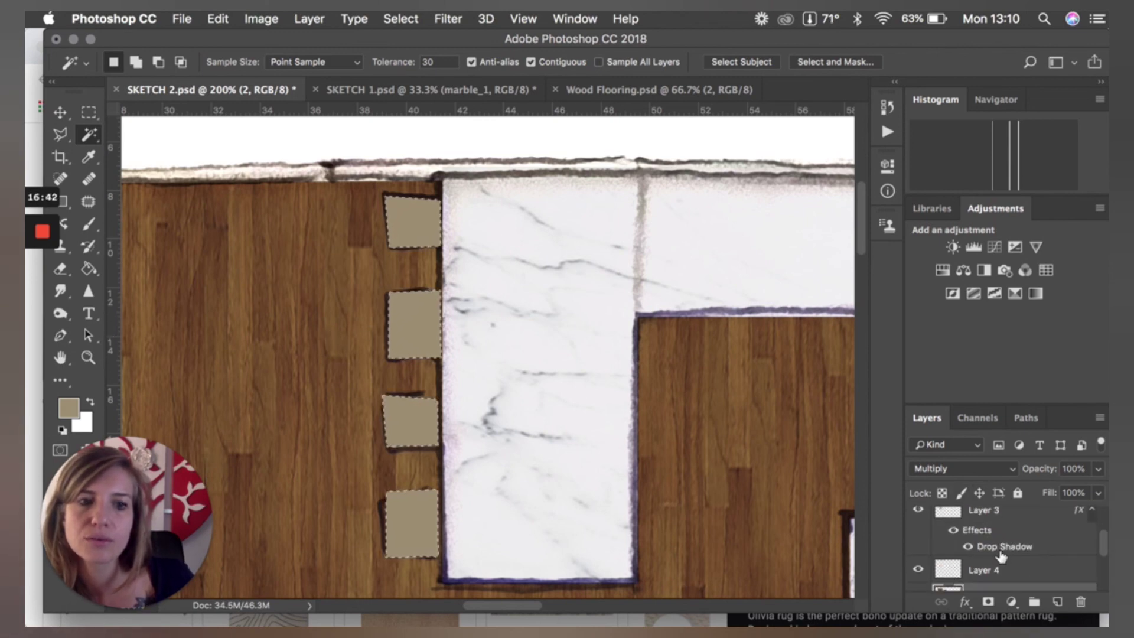
click(992, 568)
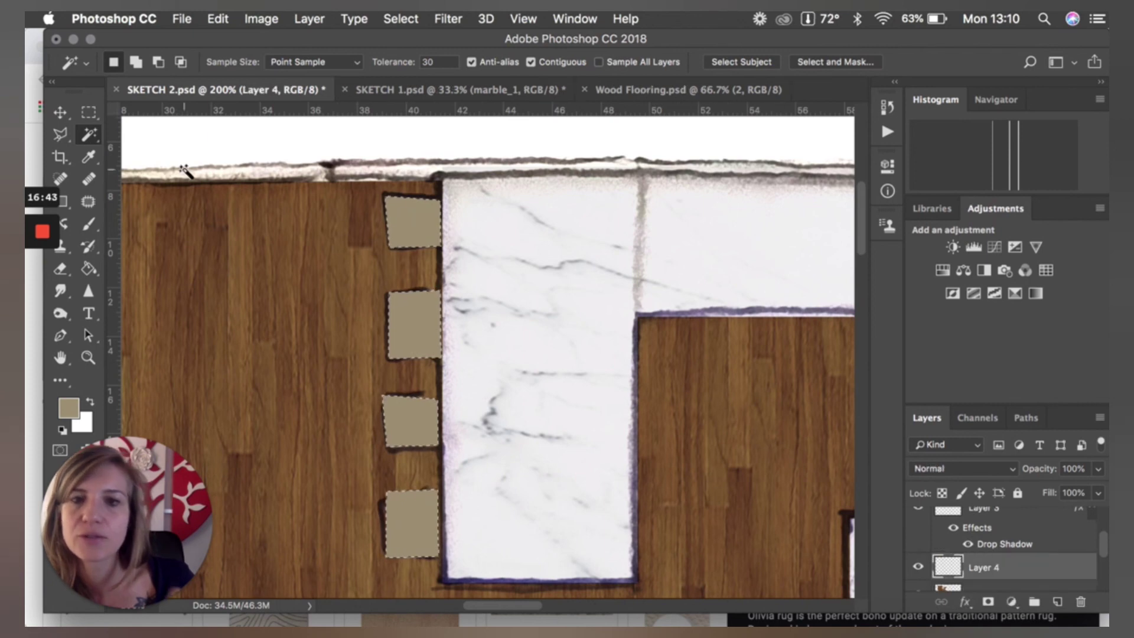
click(59, 113)
click(88, 112)
click(225, 214)
click(59, 112)
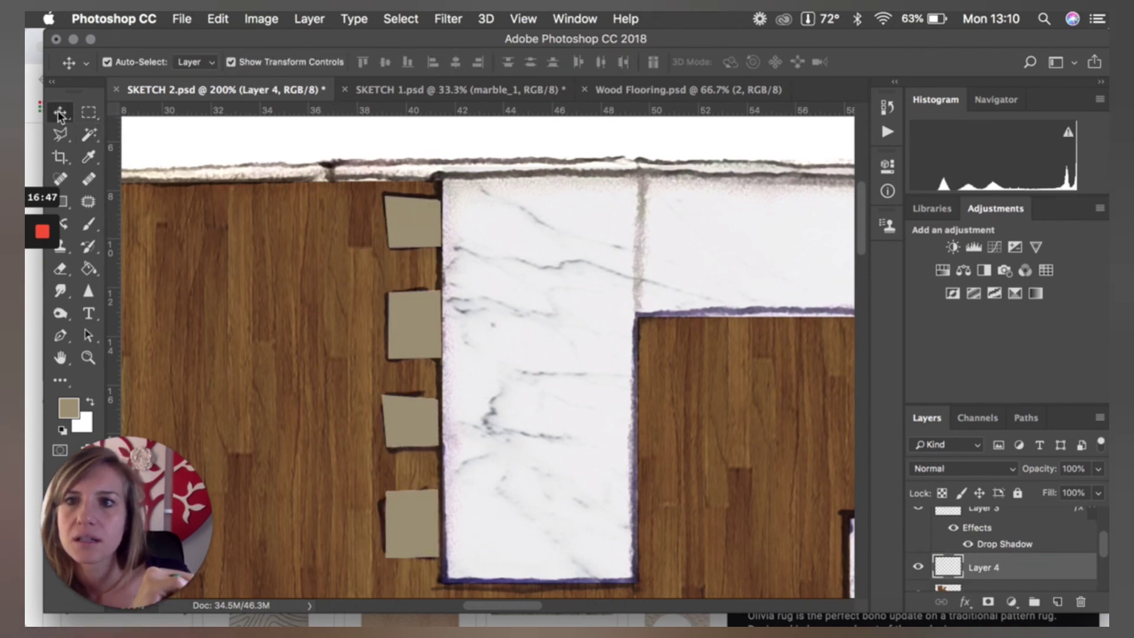
click(1012, 469)
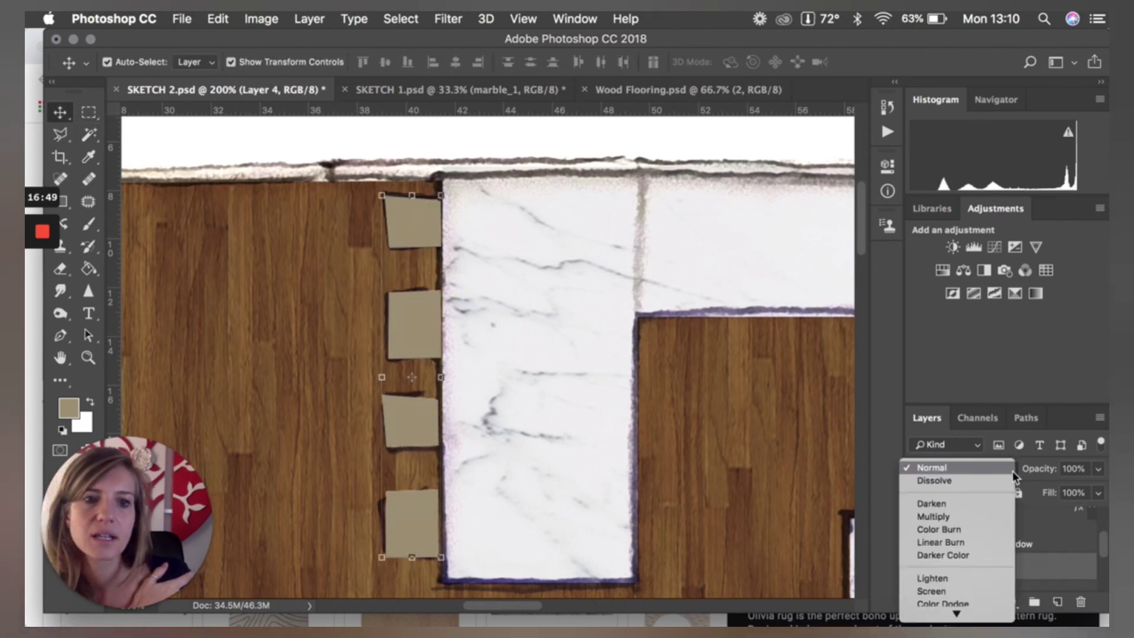
click(992, 512)
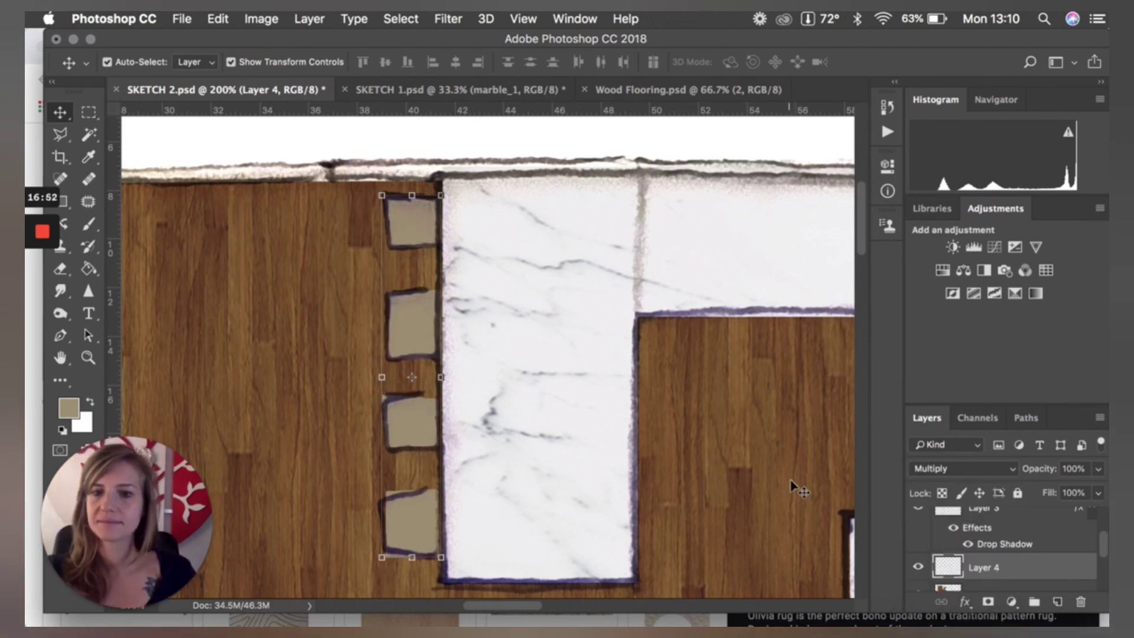
Step: Outline the excess taupe fill above the lowest bar stool with the Polygonal Lasso and delete it
click(59, 134)
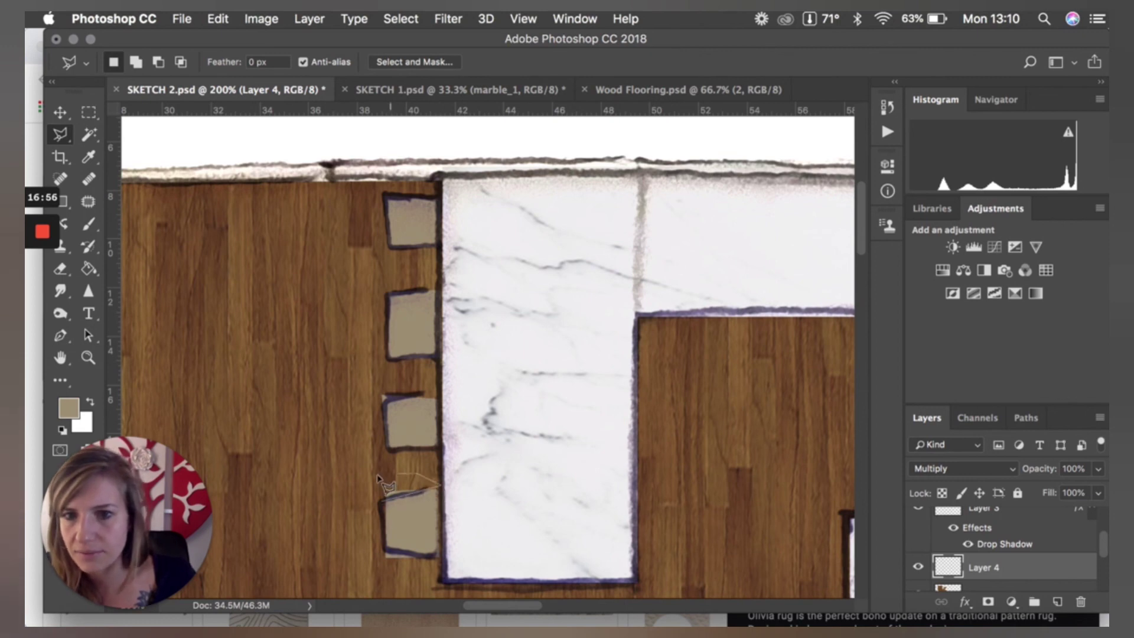
double_click(367, 502)
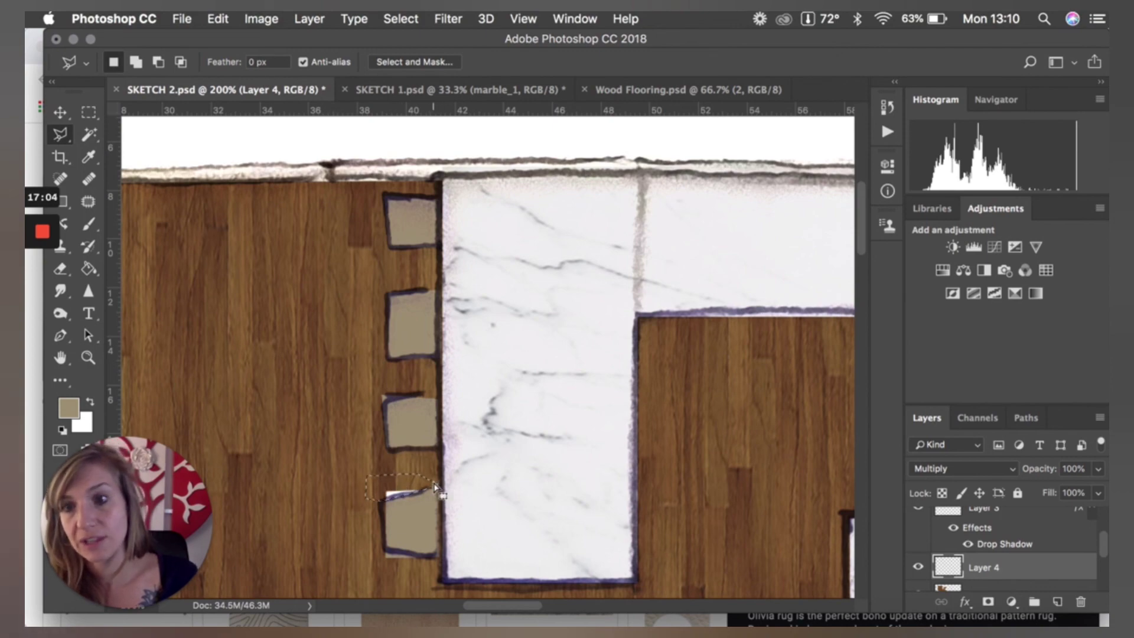
Step: Review the floor plan as a whole, checking the coloured stools against the marble counters, rug and wood flooring
key(super+minus)
key(super+minus)
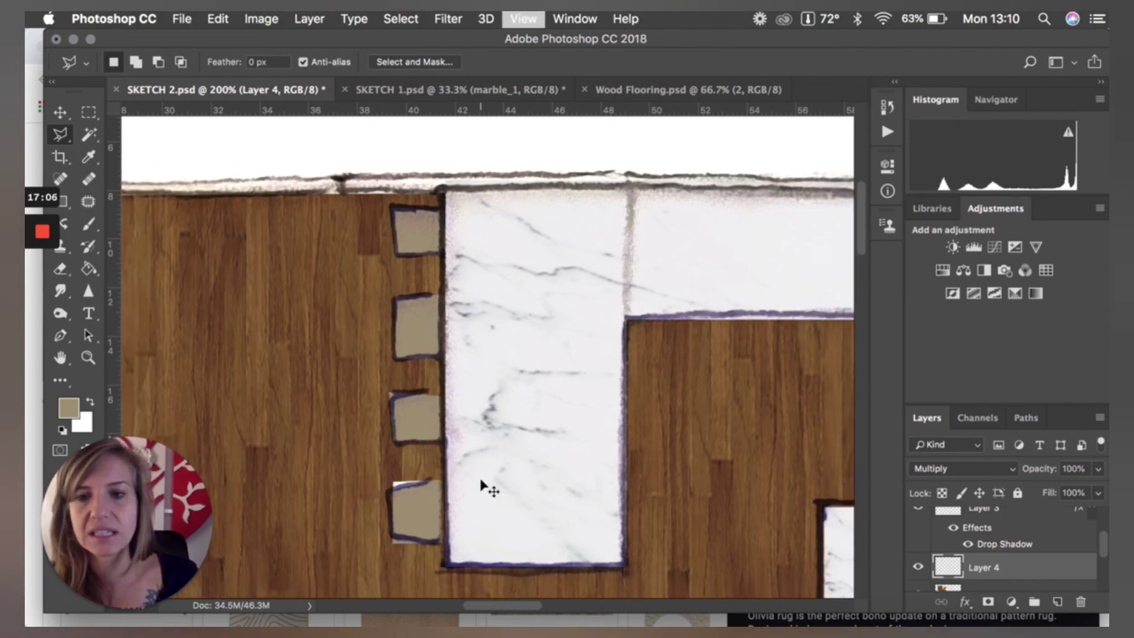
scroll(286, 301, down, 5)
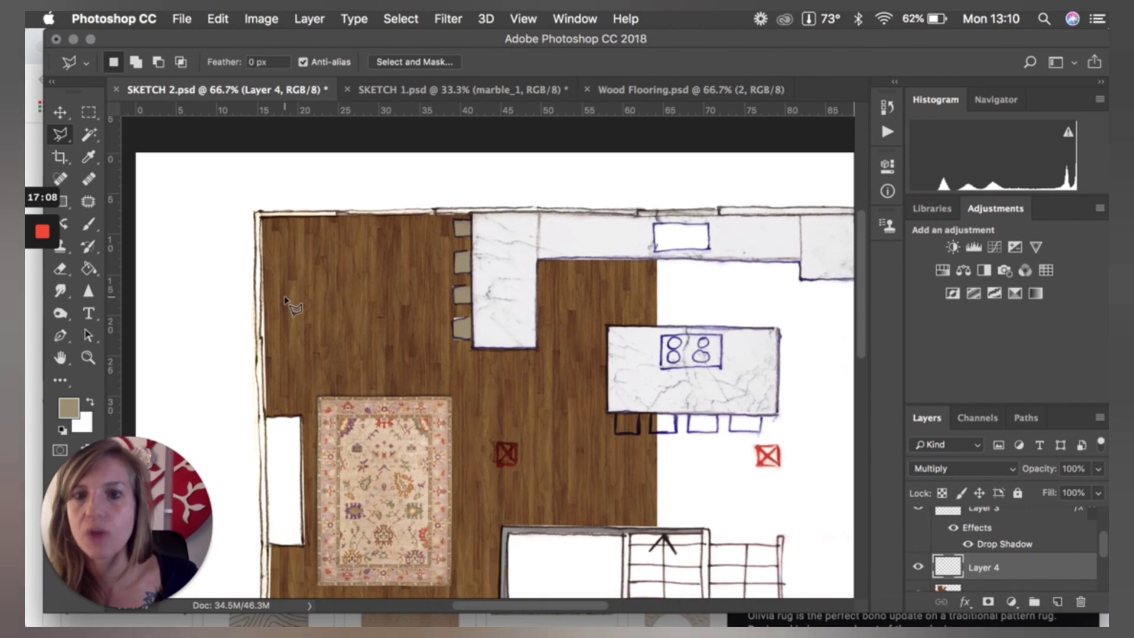
scroll(786, 443, down, 1)
scroll(780, 461, down, 2)
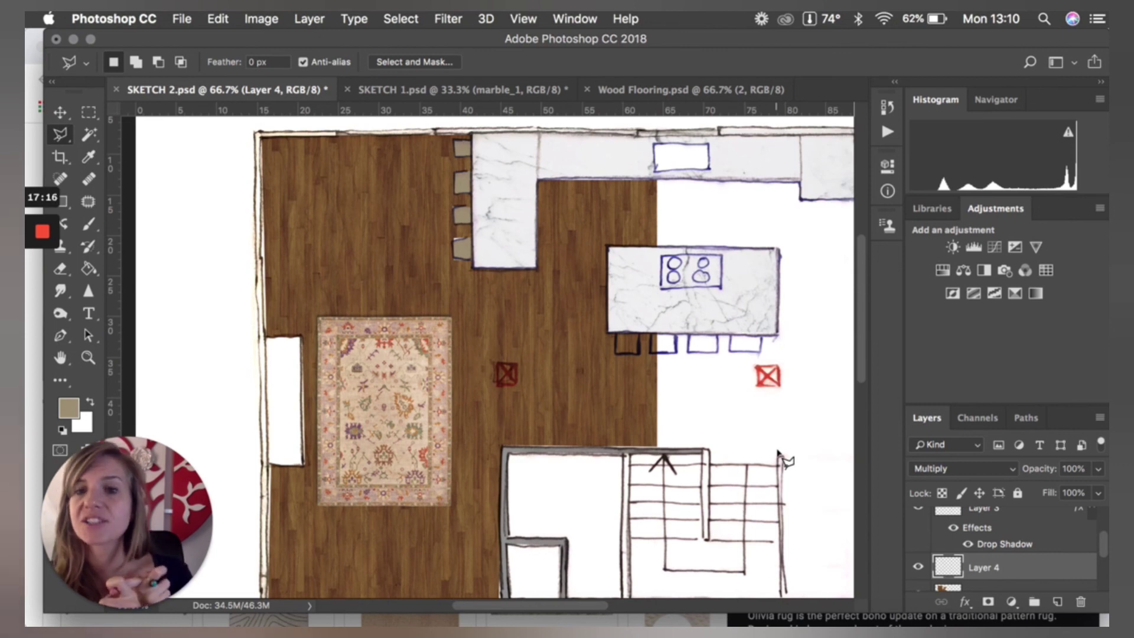
key(super+minus)
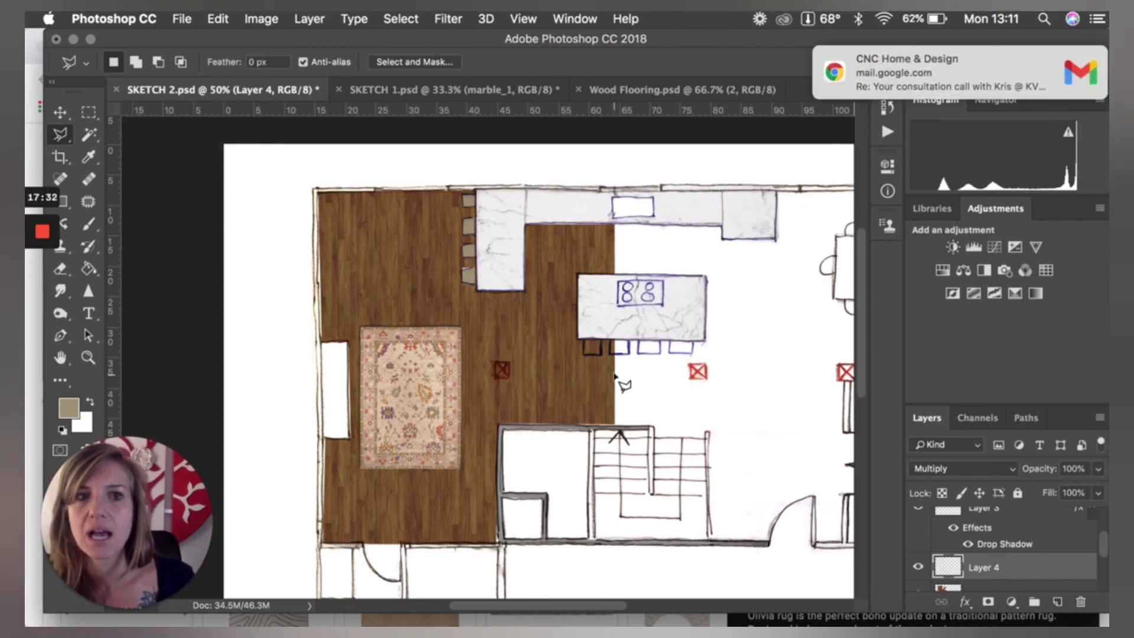
scroll(609, 369, down, 3)
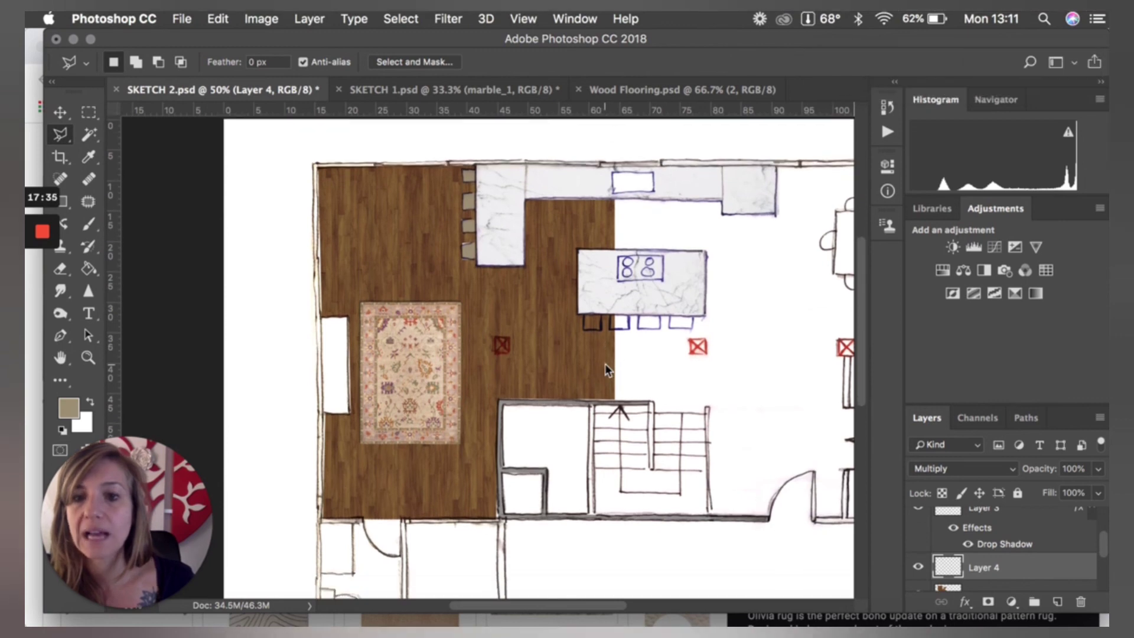
scroll(605, 363, down, 2)
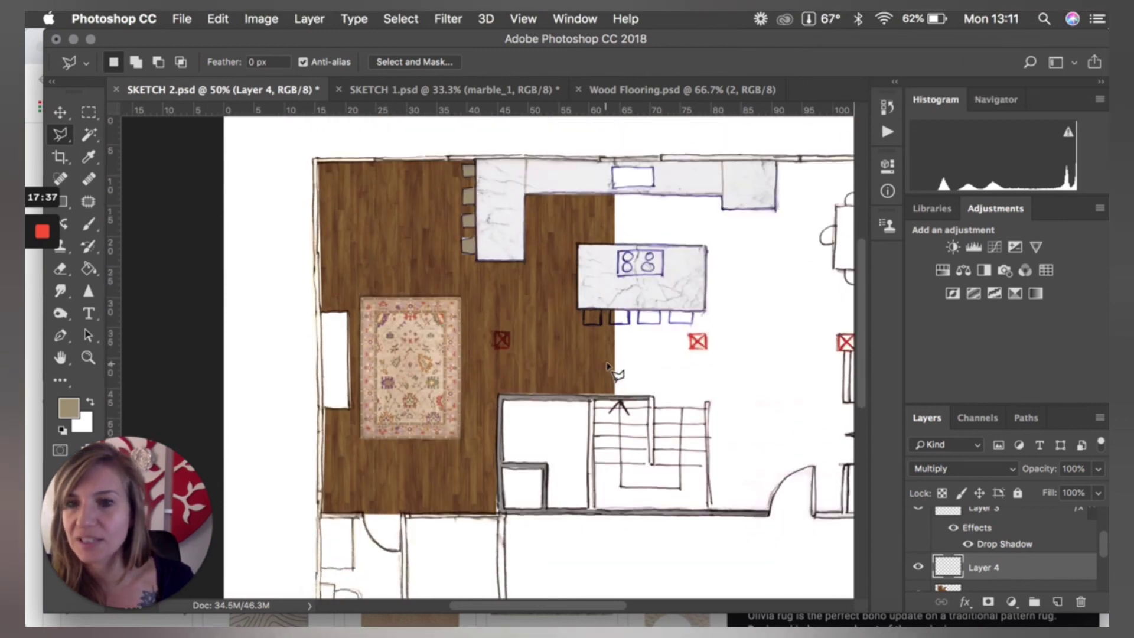